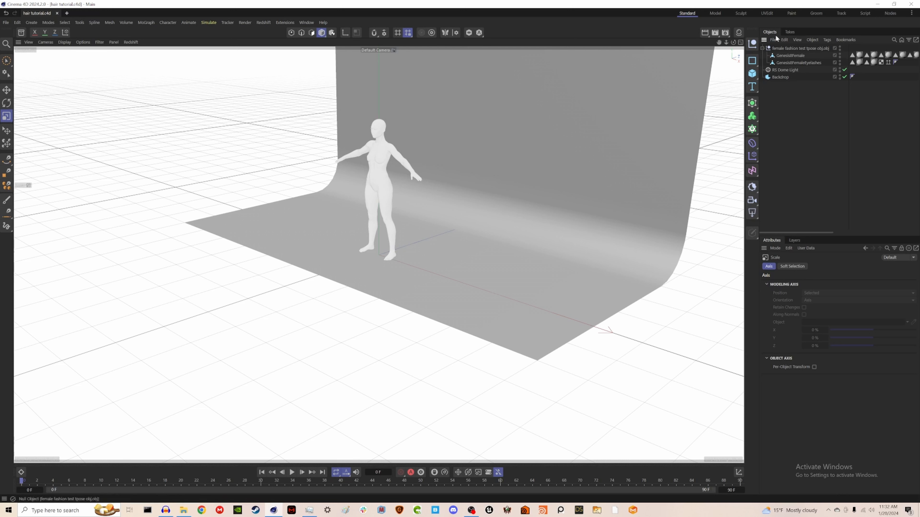
Step: Assign the hdr-light-studio_07 HDRI from the Asset Browser's HDRIs folder to the RS Dome Light's texture
click(781, 78)
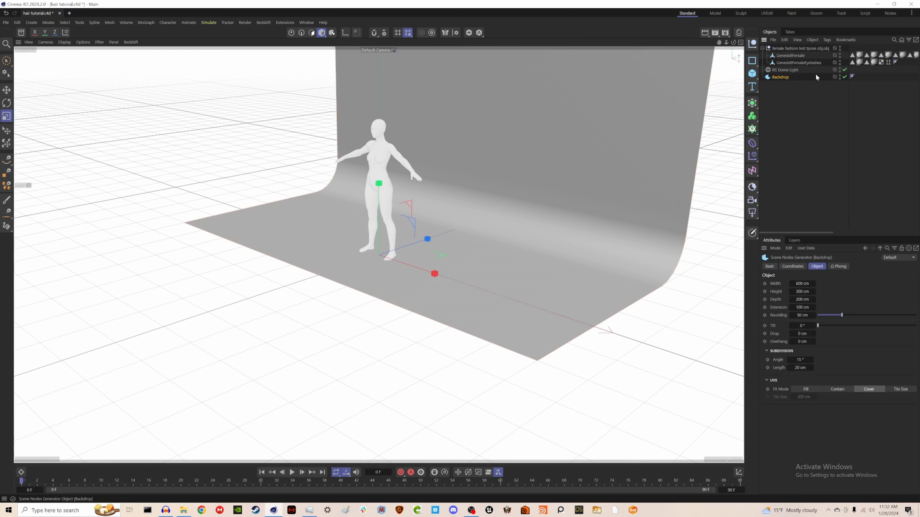
click(784, 70)
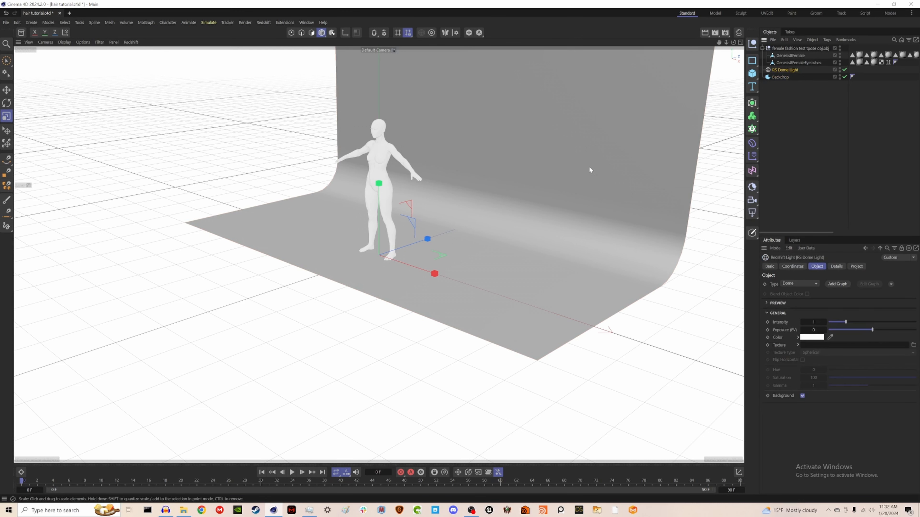
click(21, 32)
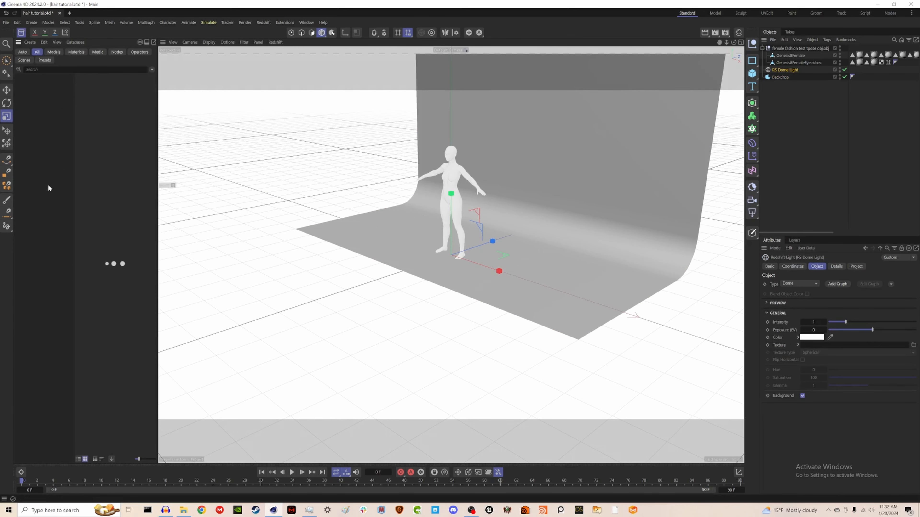
click(31, 145)
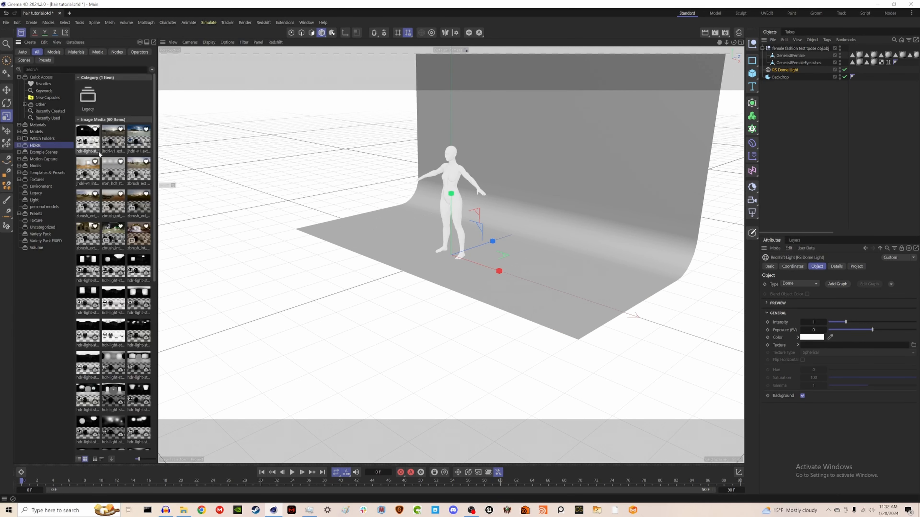
drag(86, 141, 824, 345)
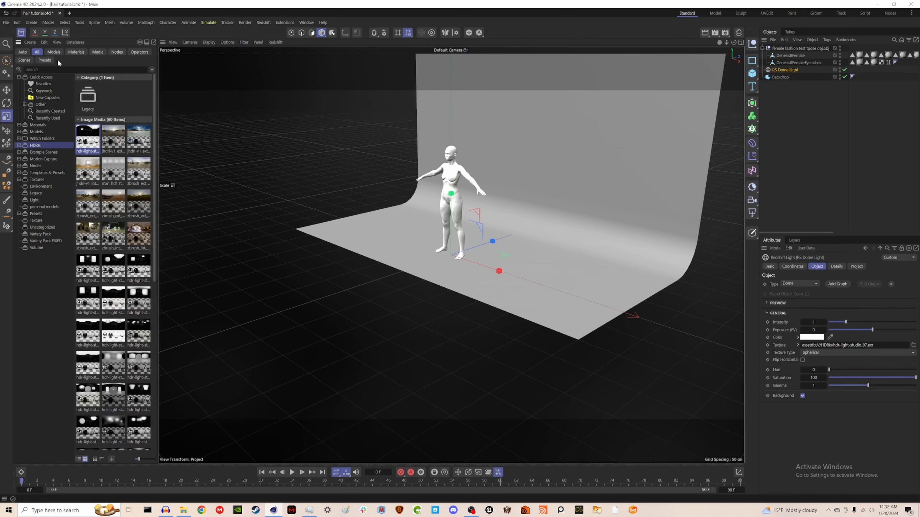
click(21, 33)
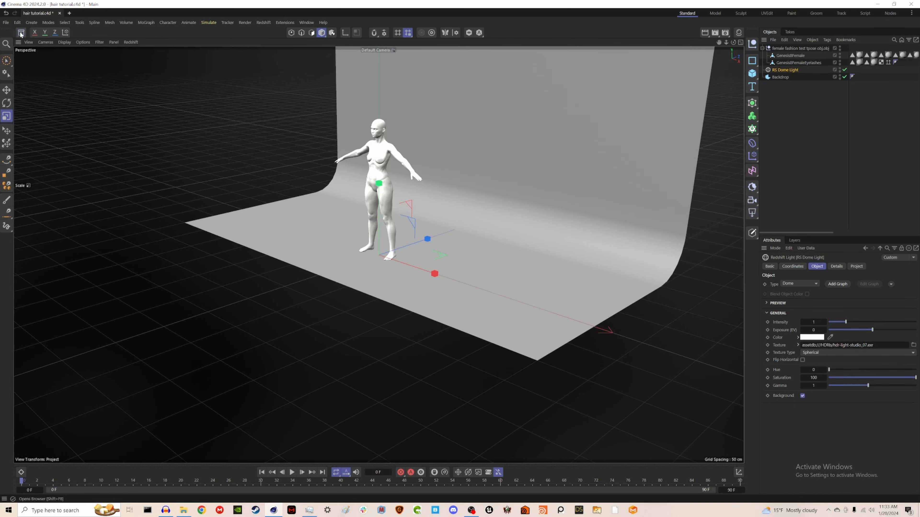
Step: Frame the female figure, select the GenesisFemale mesh and switch to polygon mode
click(791, 49)
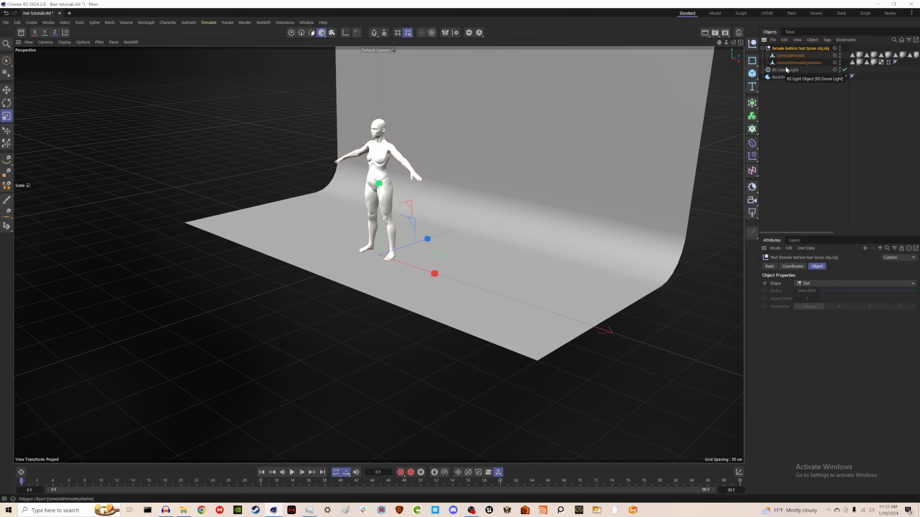
key(o)
alt+drag(397, 214, 383, 193)
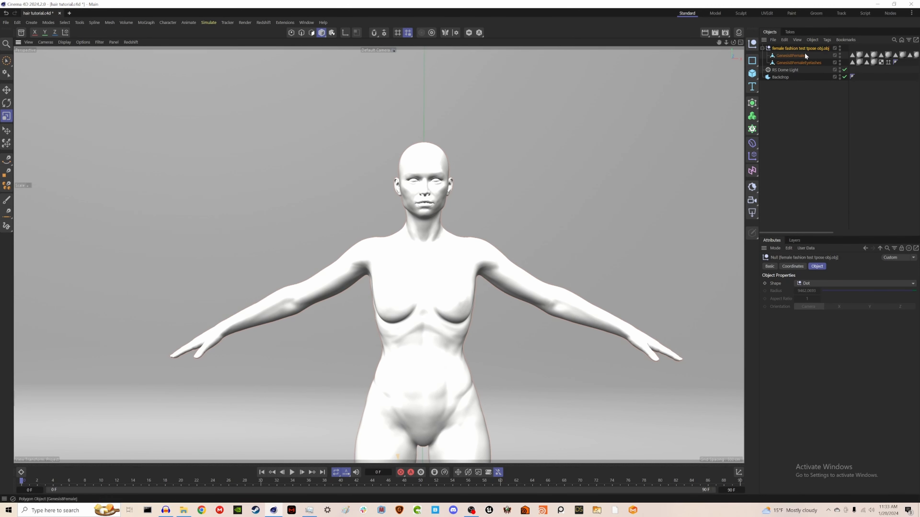
click(789, 55)
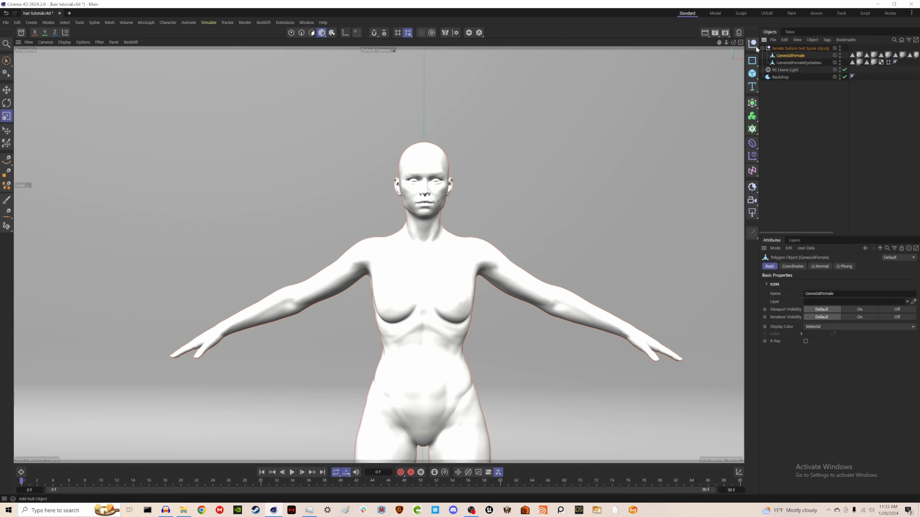
click(311, 33)
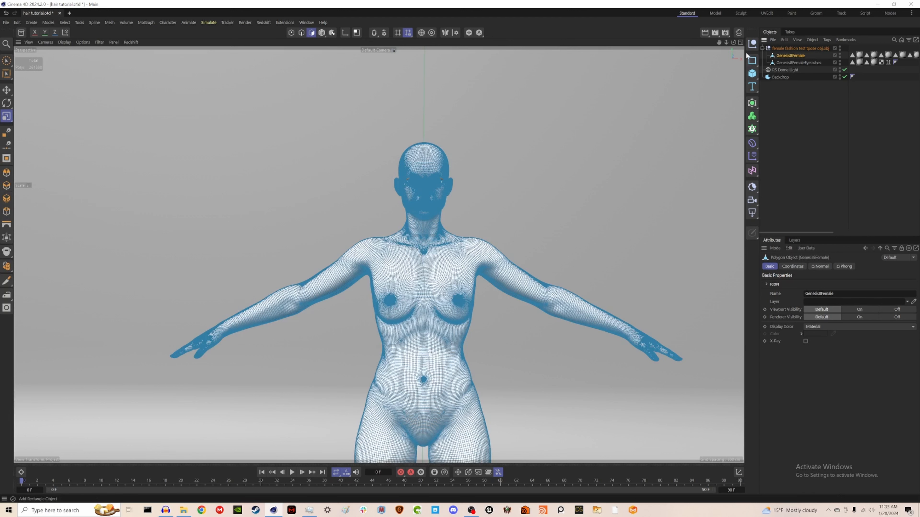
Step: In the front view, lasso-select the polygons on the upper left of the scalp with Visible Only enabled
click(740, 43)
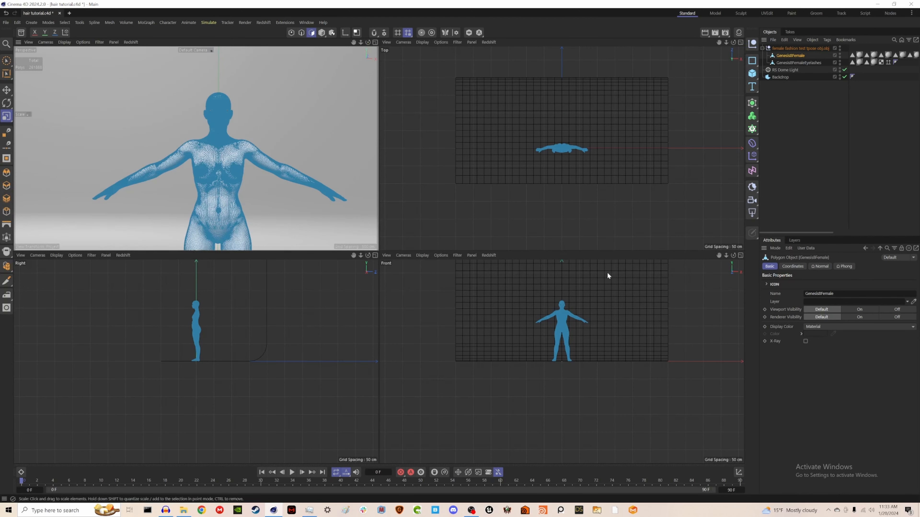
click(740, 255)
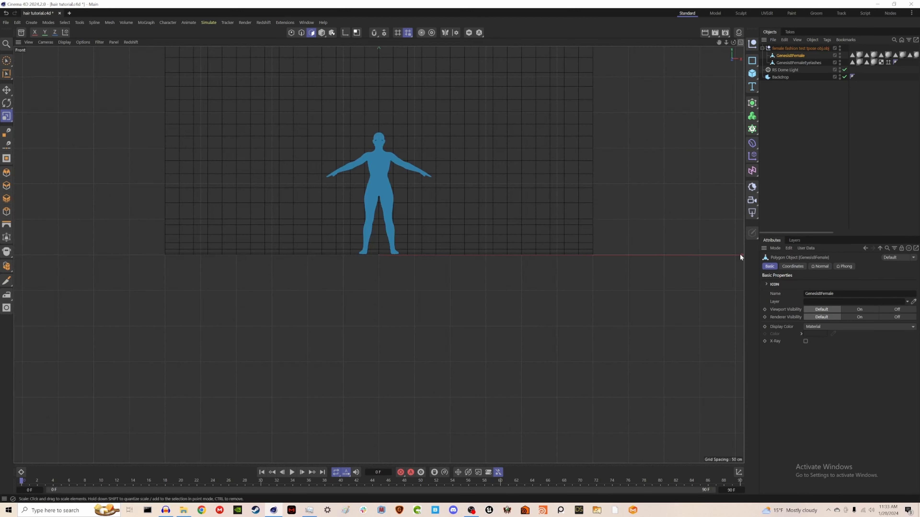
scroll(372, 129, up, 10)
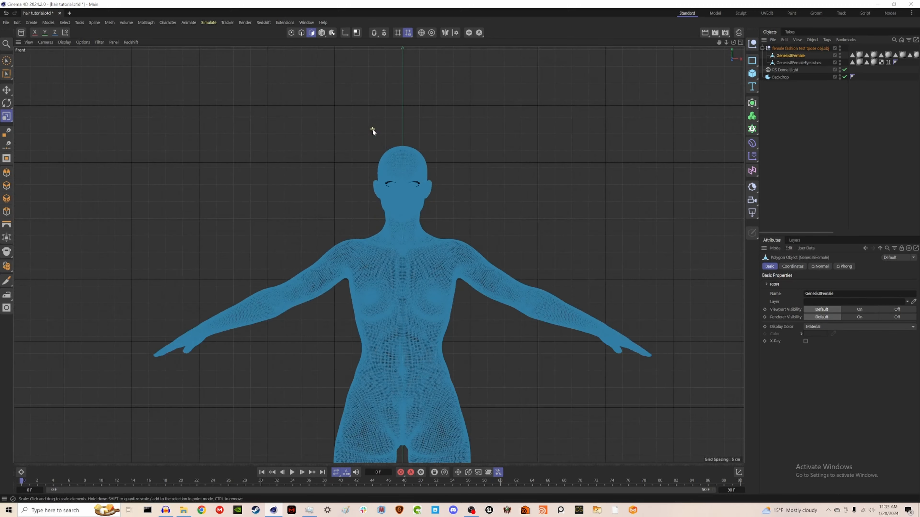
scroll(404, 215, up, 3)
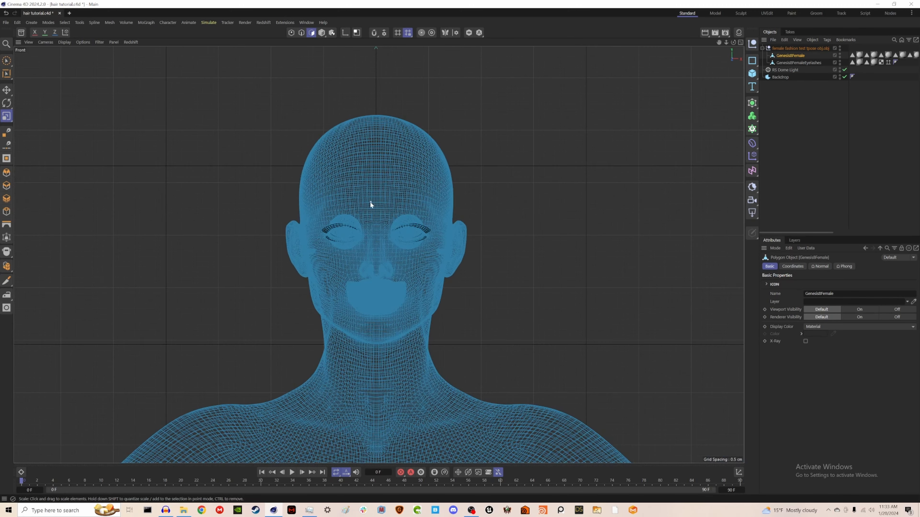
middle_drag(385, 199, 390, 208)
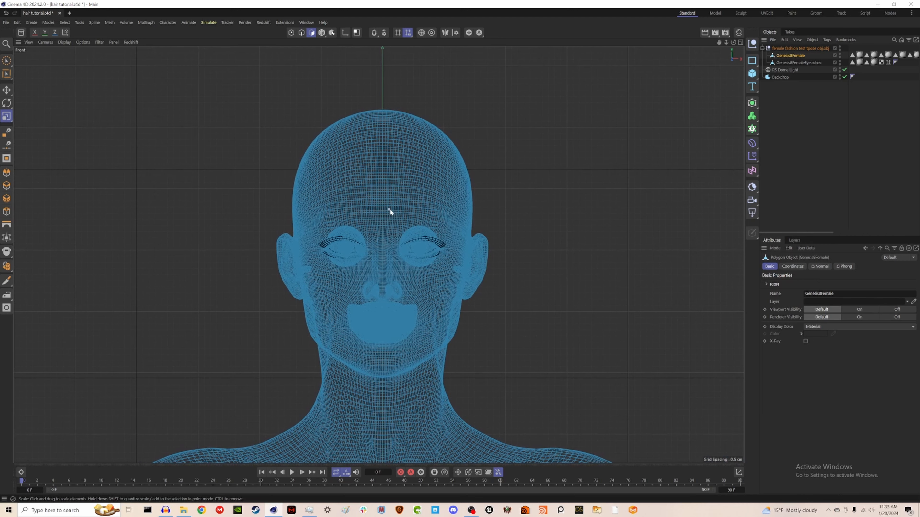
click(6, 62)
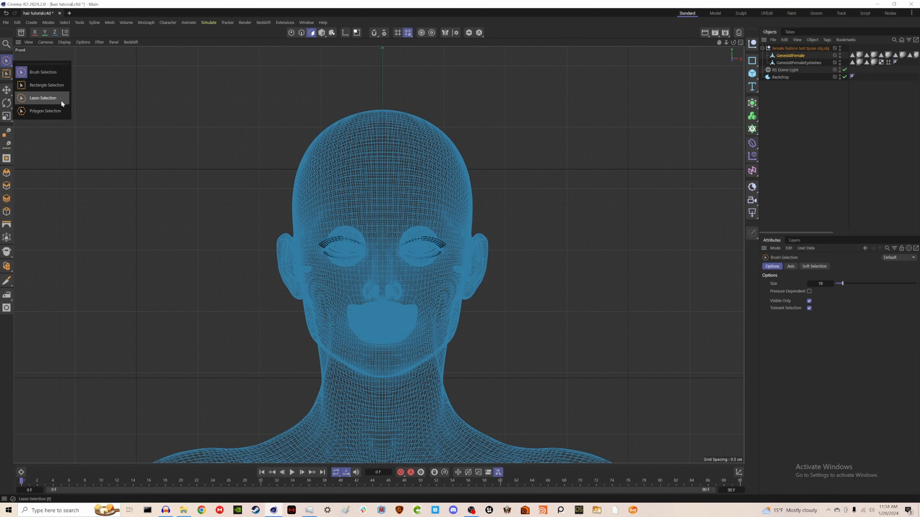
click(55, 97)
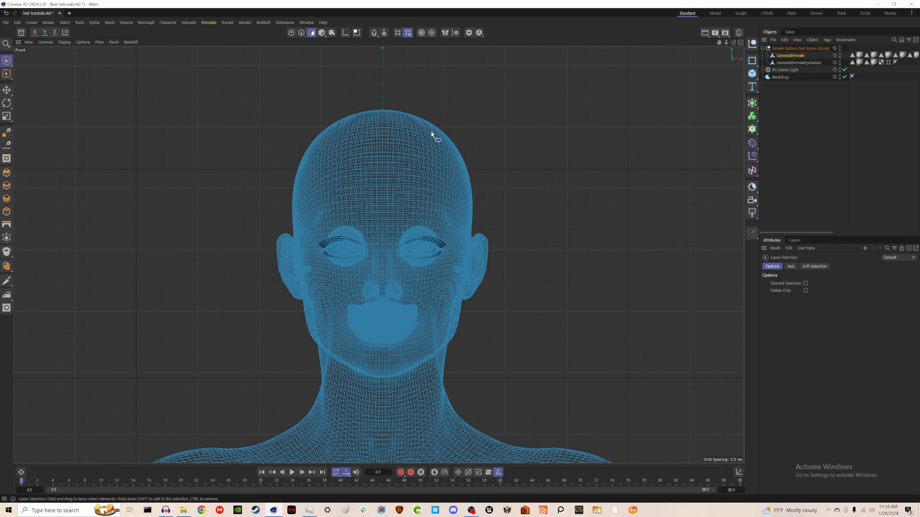
click(805, 290)
mouse_move(383, 108)
mouse_down()
mouse_move(383, 143)
mouse_move(332, 155)
mouse_move(310, 178)
mouse_move(291, 231)
mouse_move(249, 164)
mouse_move(253, 105)
mouse_move(294, 59)
mouse_move(382, 65)
mouse_up()
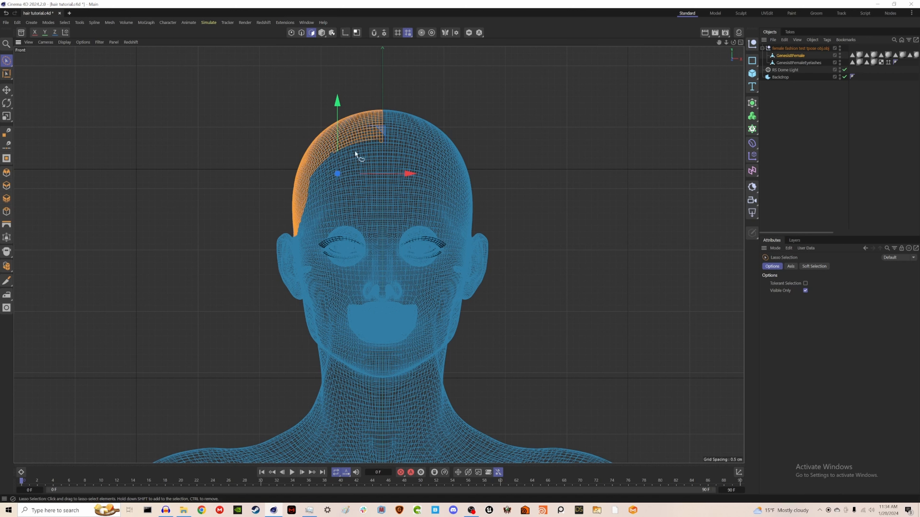
Step: In the perspective view, add the side-of-head polygons above the ear to the scalp selection
middle_click(337, 174)
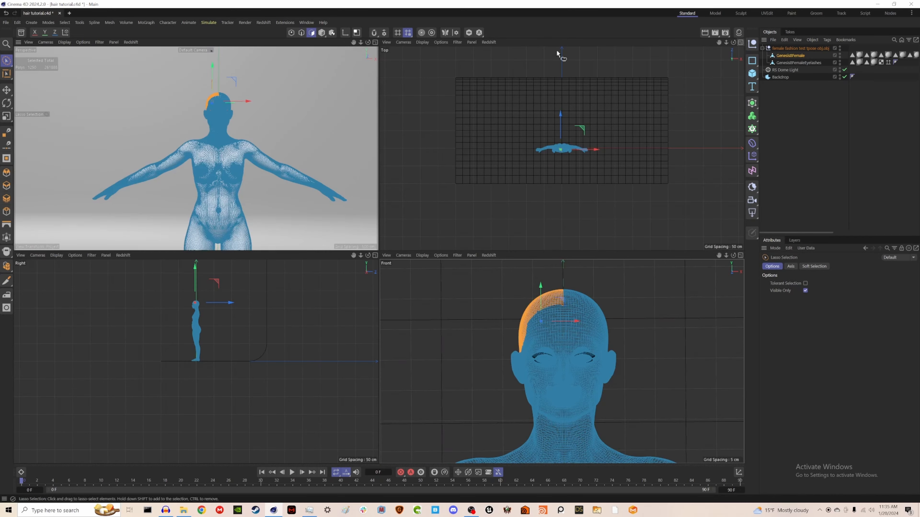
click(375, 42)
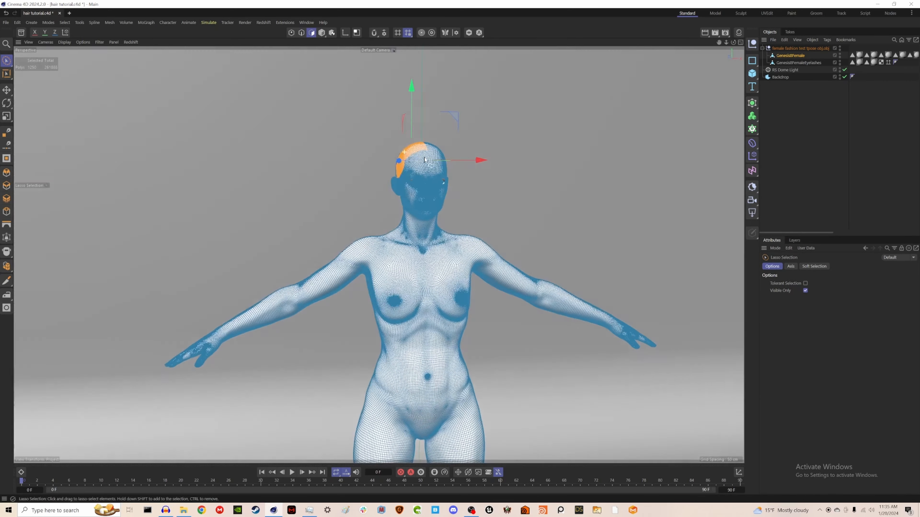
alt+drag(425, 160, 488, 168)
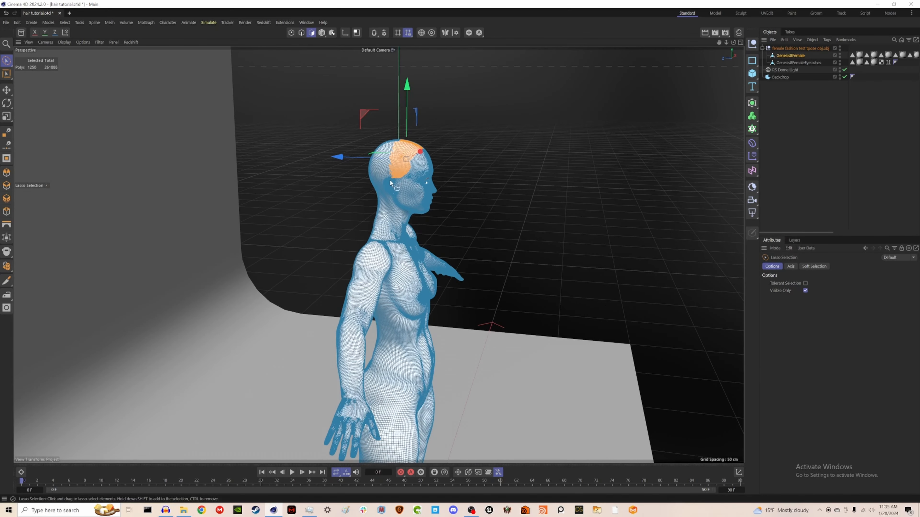
scroll(395, 180, up, 3)
scroll(395, 180, up, 5)
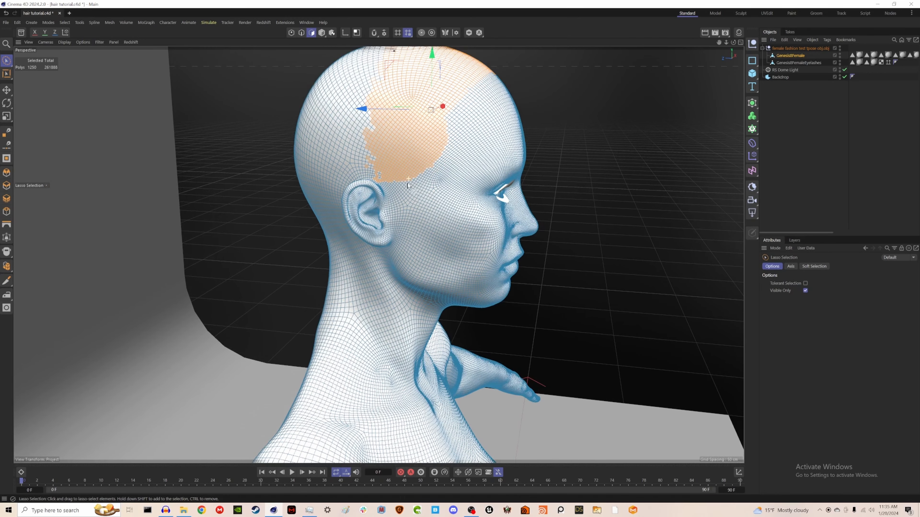
scroll(408, 173, up, 2)
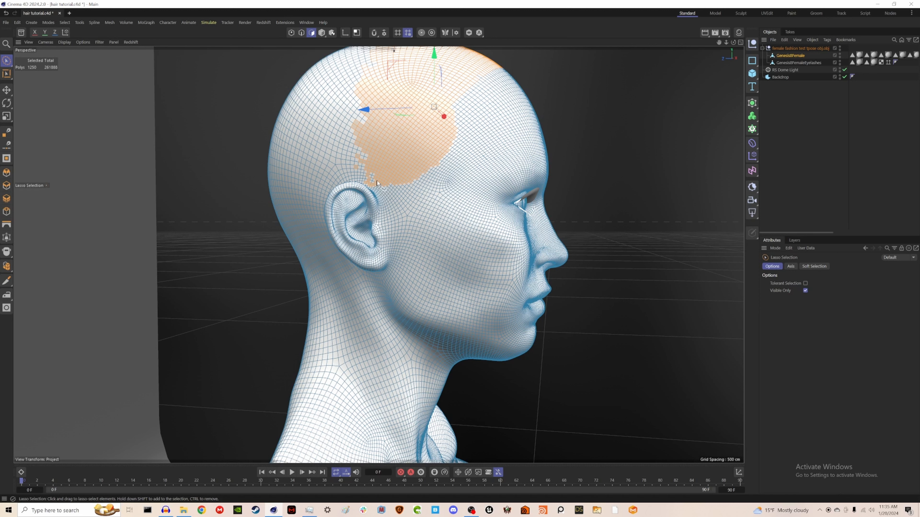
mouse_move(358, 167)
mouse_down()
mouse_move(397, 222)
mouse_move(442, 149)
mouse_move(431, 118)
mouse_move(381, 107)
mouse_up()
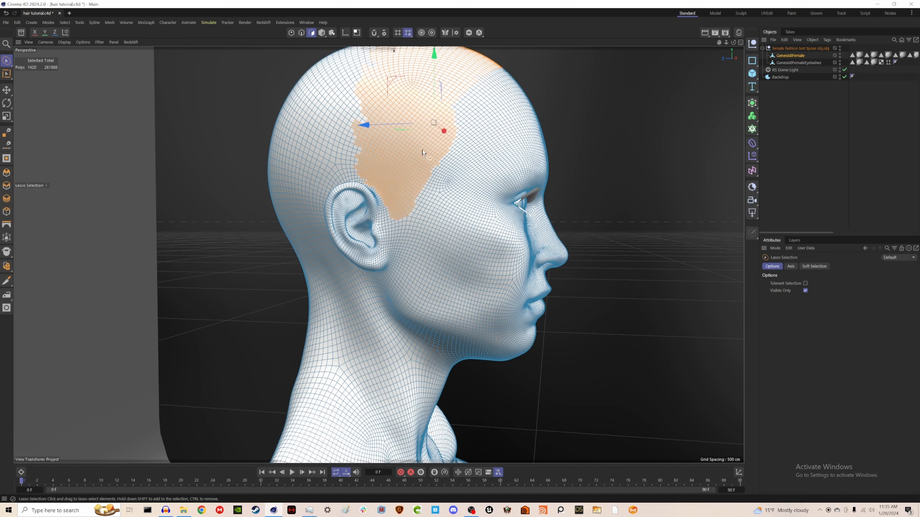
Step: Extend the scalp selection down the back of the head
scroll(423, 151, down, 4)
alt+drag(392, 143, 425, 186)
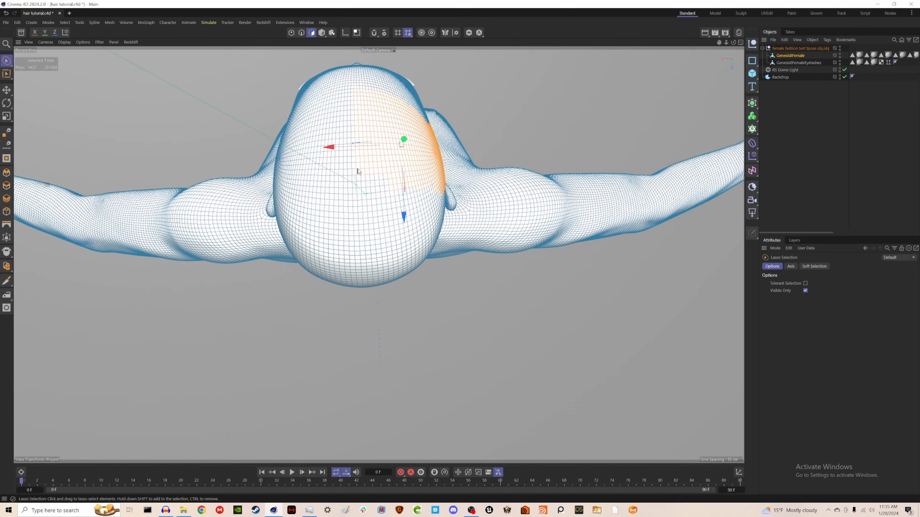
drag(6, 60, 41, 98)
alt+drag(359, 216, 364, 159)
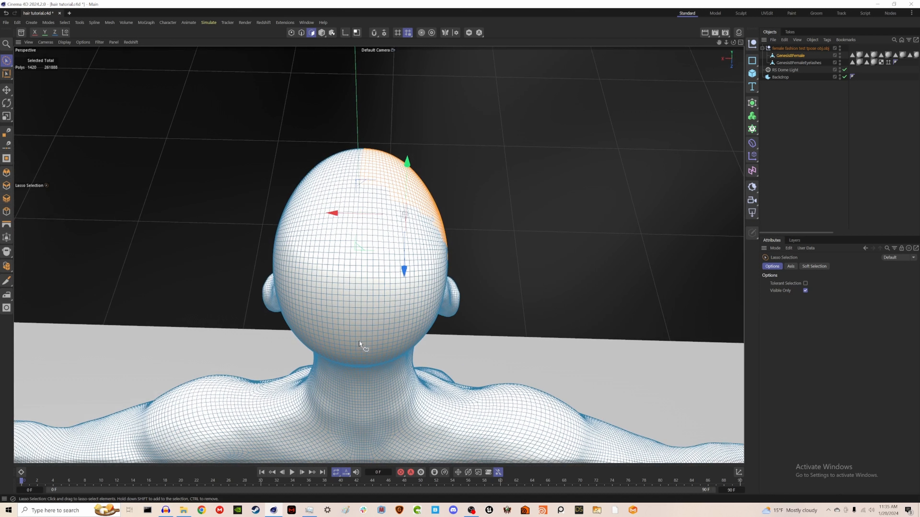
mouse_move(359, 349)
shift+mouse_down()
mouse_move(363, 182)
mouse_move(420, 191)
mouse_move(445, 251)
mouse_move(439, 298)
mouse_move(402, 337)
mouse_move(363, 350)
shift+mouse_up()
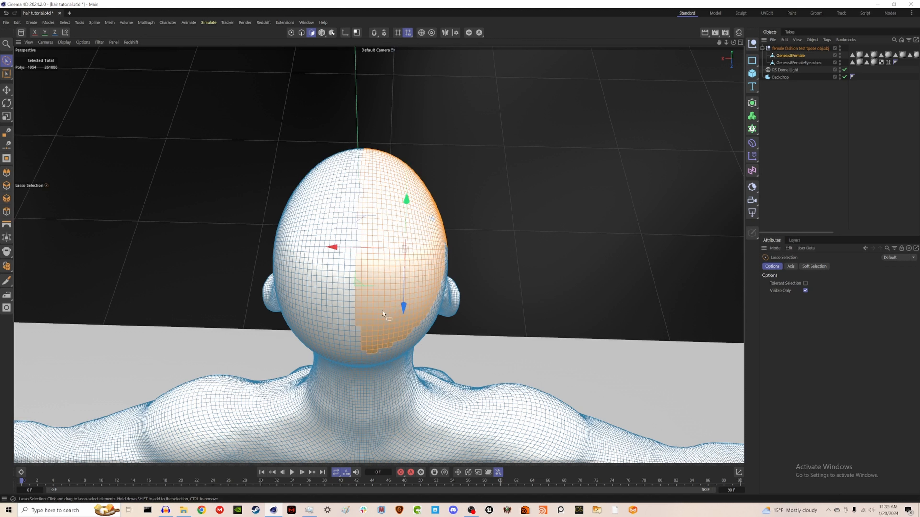
Step: Extend the scalp selection across the back half of the head to the nape
alt+drag(370, 306, 375, 240)
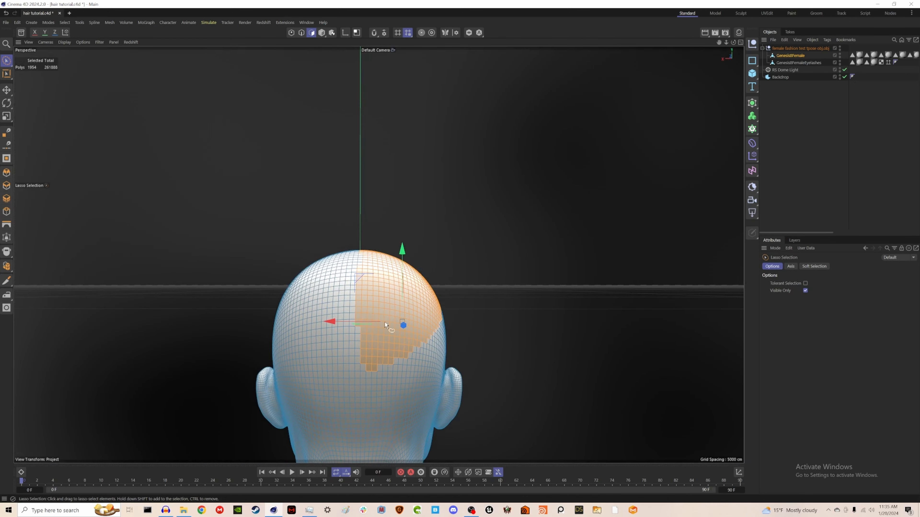
alt+middle_drag(388, 327, 402, 217)
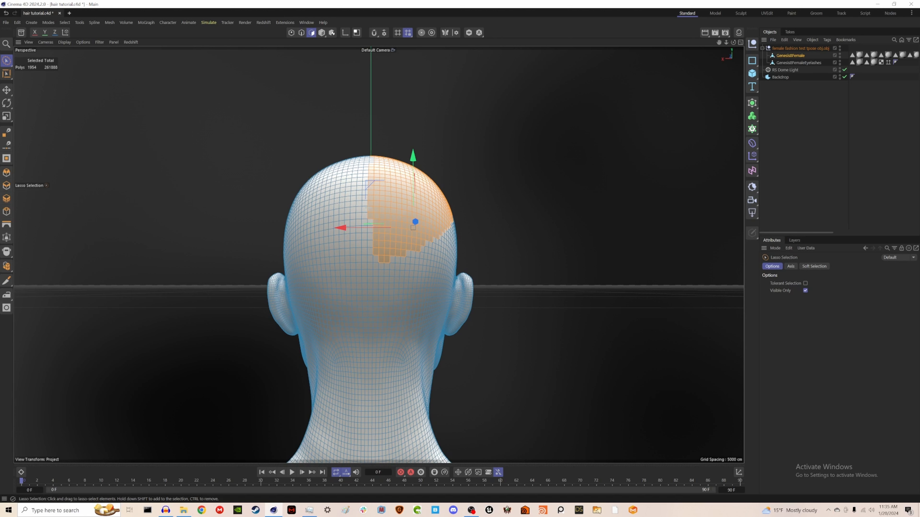
mouse_move(367, 230)
mouse_down()
mouse_move(367, 364)
mouse_move(407, 366)
mouse_move(444, 305)
mouse_move(455, 226)
mouse_move(417, 204)
mouse_up()
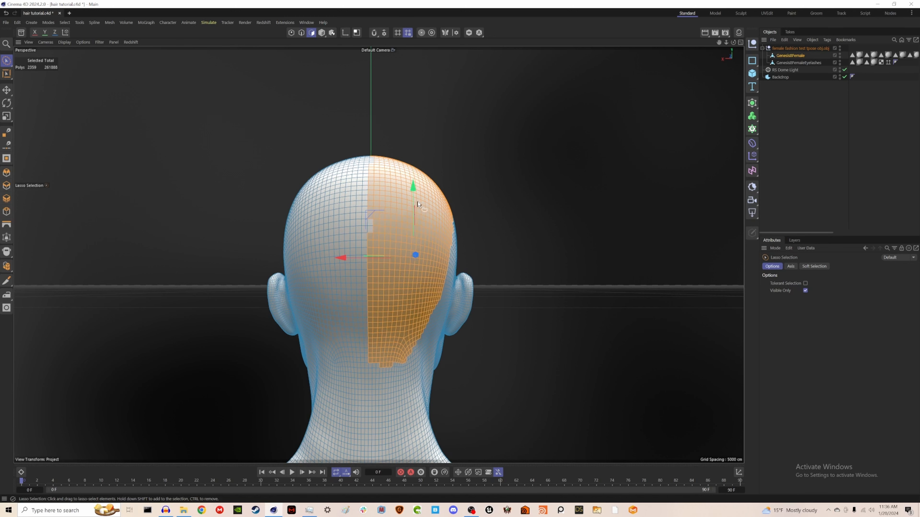
Step: Add the polygons above and behind the other ear to the scalp selection
alt+drag(398, 243, 283, 255)
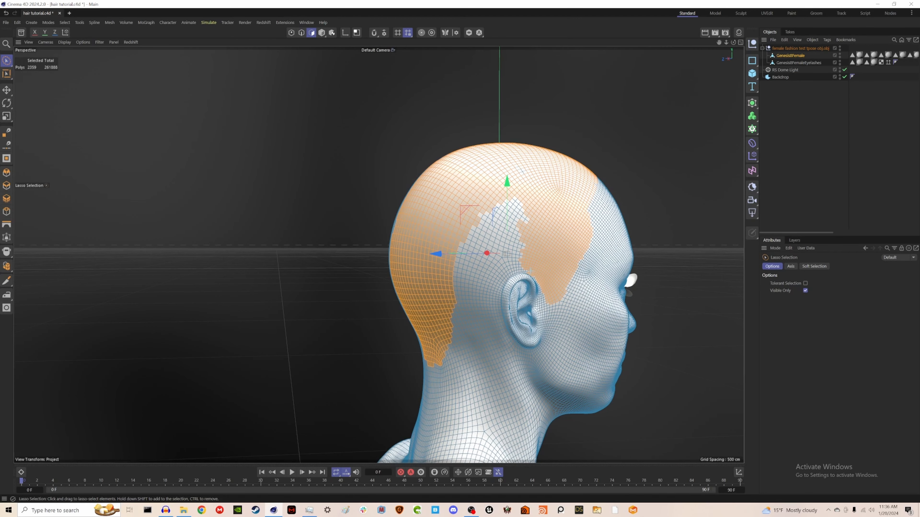
mouse_move(525, 271)
mouse_down()
mouse_move(438, 365)
mouse_move(428, 312)
mouse_move(444, 235)
mouse_move(513, 196)
mouse_move(557, 218)
mouse_up()
alt+drag(560, 282, 547, 301)
shift+drag(510, 162, 511, 165)
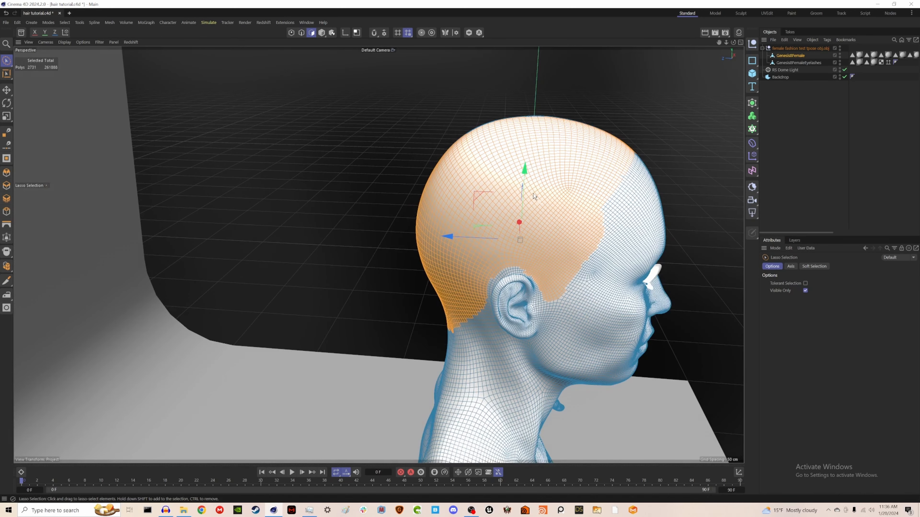
Step: Add the hairline polygons around the temple and forehead to the scalp selection
mouse_move(537, 222)
alt+mouse_down()
mouse_move(611, 210)
mouse_move(605, 226)
mouse_move(442, 205)
mouse_move(549, 224)
mouse_move(626, 222)
mouse_move(632, 209)
mouse_move(622, 230)
mouse_move(498, 235)
mouse_move(452, 215)
alt+mouse_up()
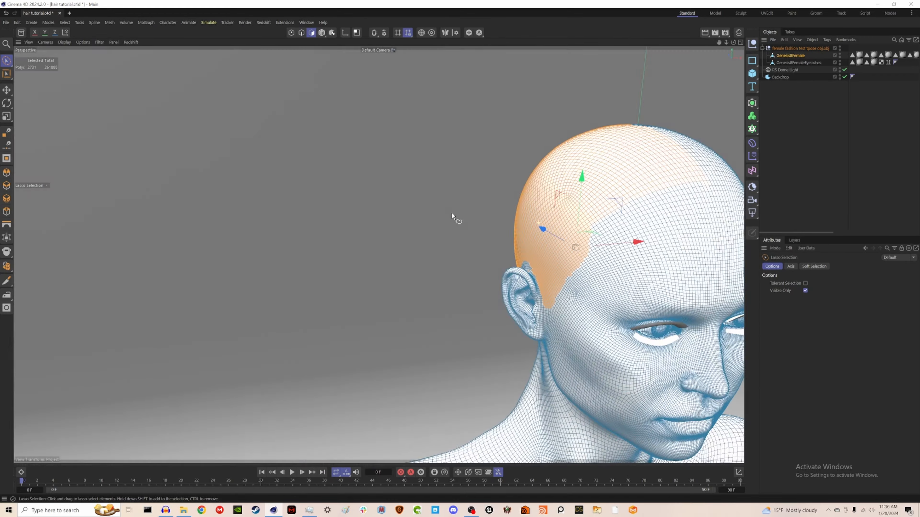
alt+drag(603, 273, 512, 203)
alt+middle_drag(518, 209, 447, 190)
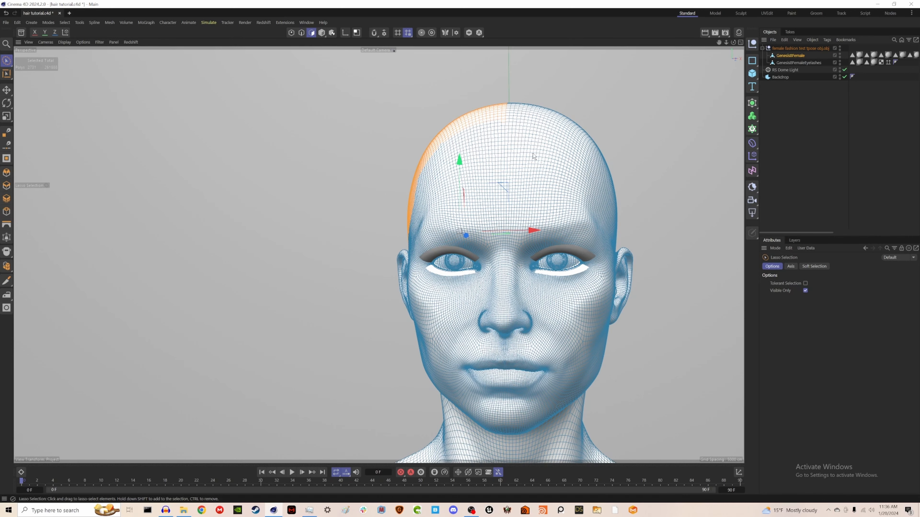
mouse_move(532, 156)
alt+mouse_down()
mouse_move(500, 164)
mouse_move(540, 156)
alt+mouse_up()
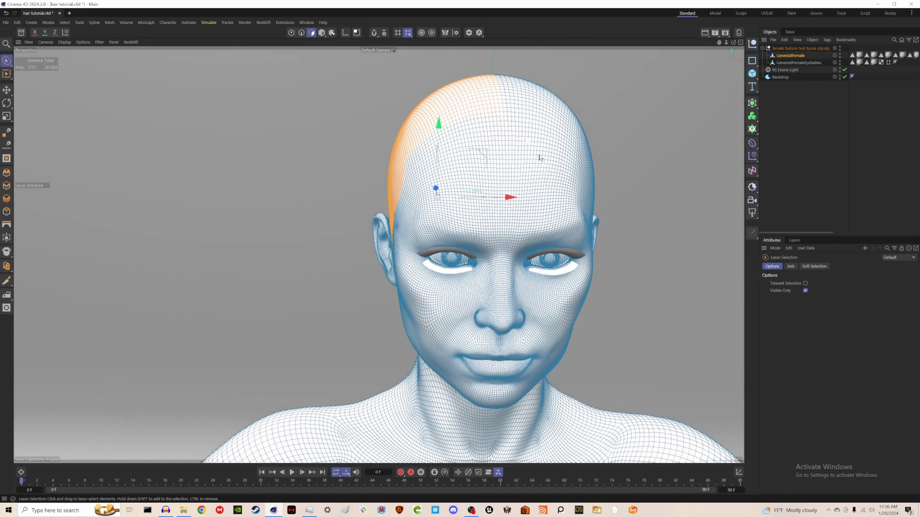
Step: Store the current scalp polygon selection as a new polygon selection tag on the female model
mouse_move(540, 158)
alt+mouse_down()
mouse_move(621, 161)
mouse_move(508, 156)
mouse_move(536, 145)
alt+mouse_up()
click(796, 57)
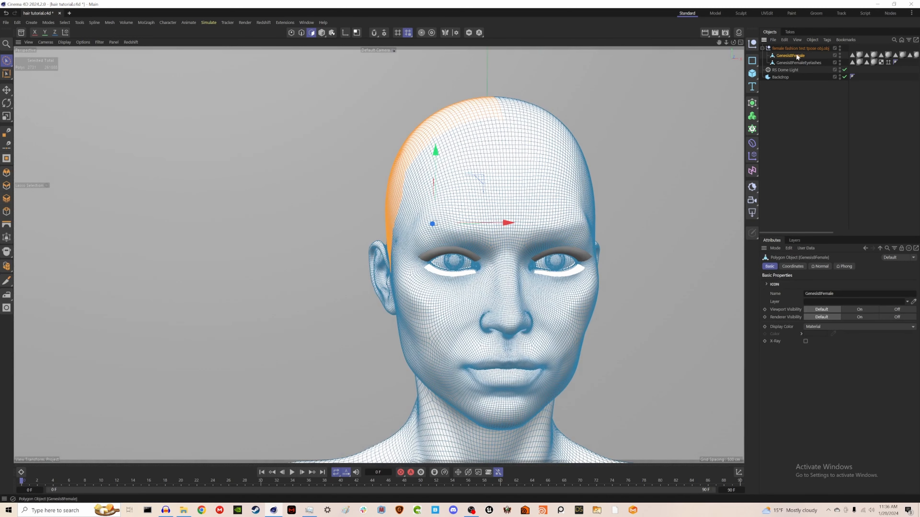
click(65, 23)
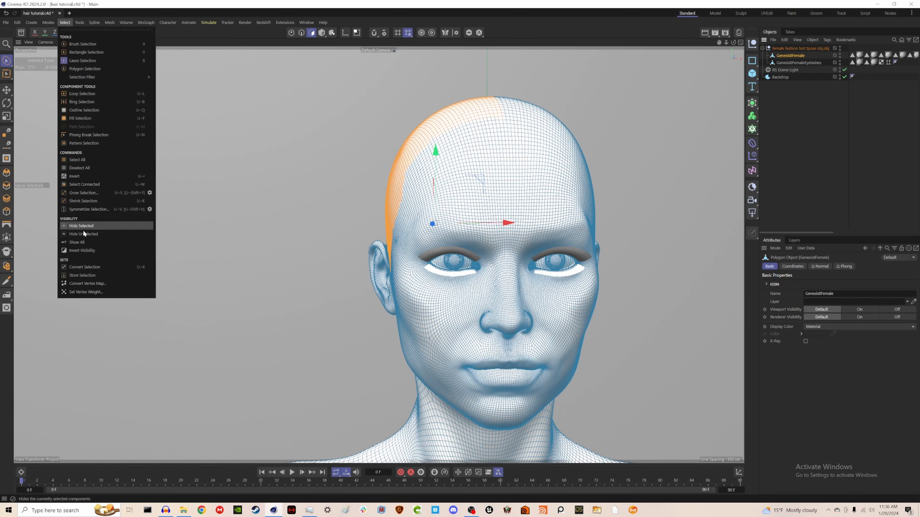
click(93, 276)
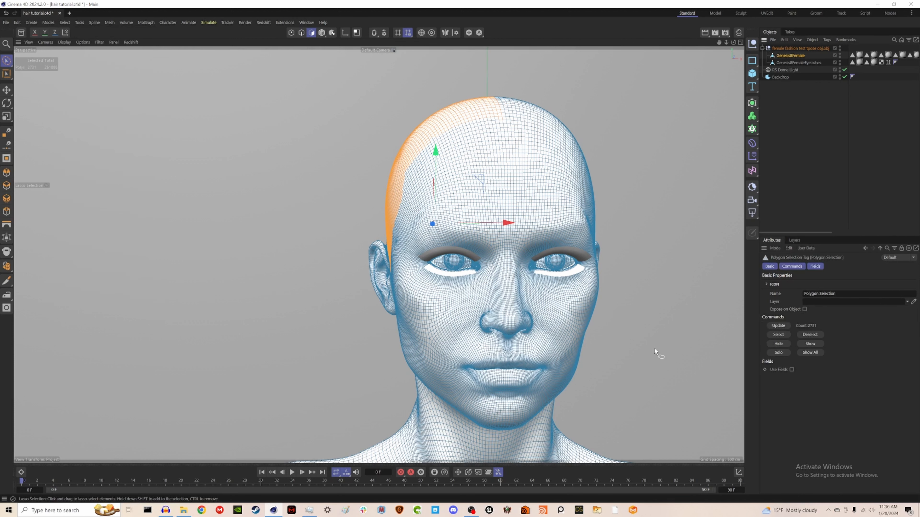
drag(815, 233, 915, 234)
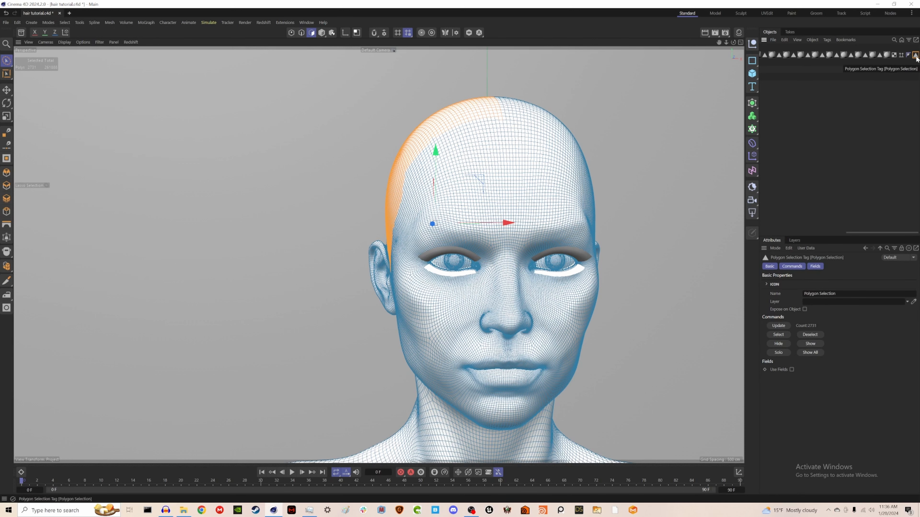
Step: Rename the selection tag to Left Haircap
click(809, 293)
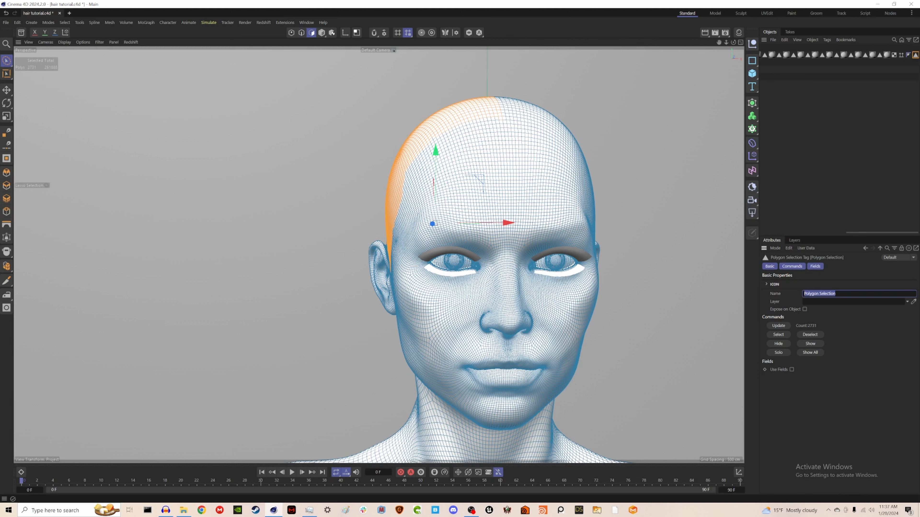
text(Left Haircap)
key(Return)
click(778, 326)
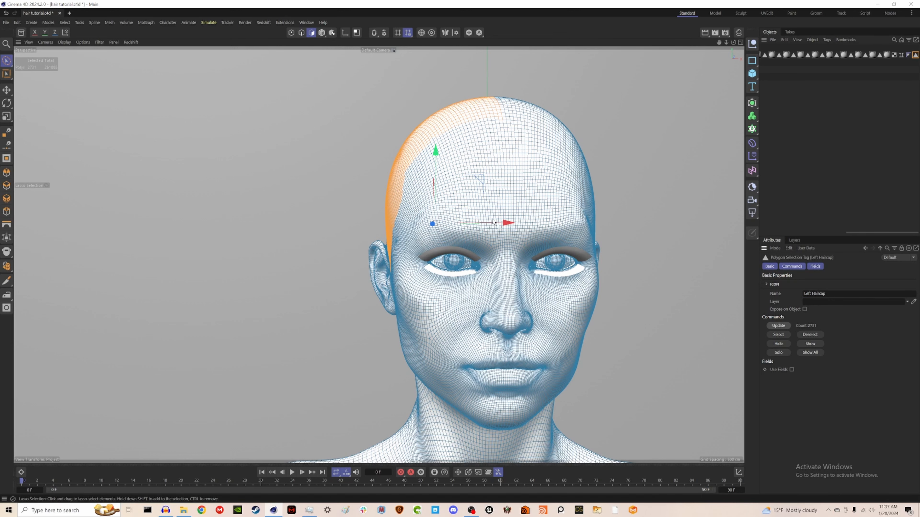
Step: Lasso-select the scalp polygons on the other half of the head, from hairline to nape
middle_click(492, 226)
middle_click(496, 289)
mouse_move(382, 101)
mouse_down()
mouse_move(381, 137)
mouse_move(473, 236)
mouse_move(464, 133)
mouse_up()
middle_click(507, 130)
middle_click(326, 145)
shift+drag(500, 257, 487, 161)
key(ctrl+z)
alt+drag(485, 250, 357, 264)
mouse_move(499, 253)
shift+mouse_down()
mouse_move(496, 140)
mouse_move(586, 300)
mouse_move(550, 283)
mouse_move(650, 287)
shift+mouse_up()
middle_click(651, 287)
middle_click(543, 182)
mouse_move(448, 214)
shift+mouse_down()
mouse_move(357, 254)
mouse_move(362, 219)
shift+mouse_up()
middle_click(363, 217)
middle_click(326, 182)
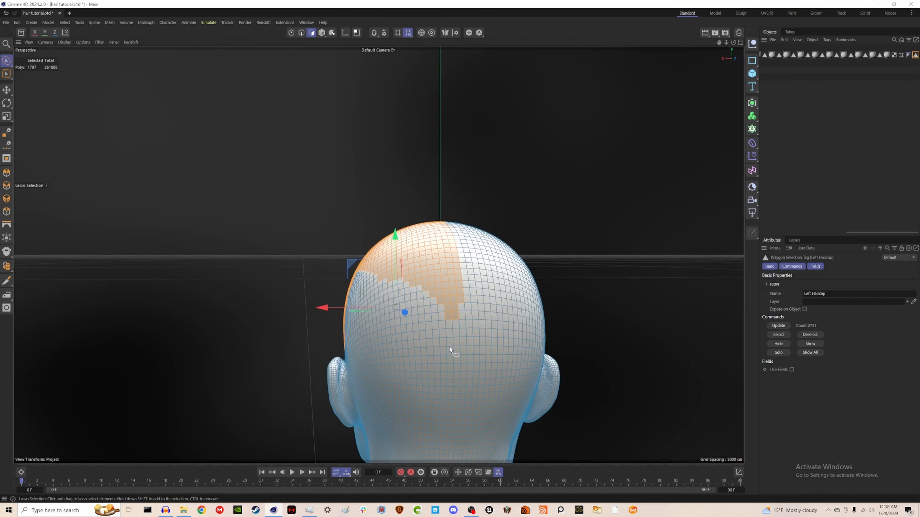
alt+middle_drag(452, 349, 420, 253)
mouse_move(418, 188)
shift+mouse_down()
mouse_move(401, 368)
mouse_move(417, 188)
shift+mouse_up()
mouse_move(421, 199)
shift+mouse_down()
mouse_move(404, 280)
mouse_move(418, 206)
shift+mouse_up()
alt+drag(362, 254, 482, 256)
mouse_move(282, 253)
shift+mouse_down()
mouse_move(325, 315)
mouse_move(283, 254)
shift+mouse_up()
alt+drag(355, 253, 482, 254)
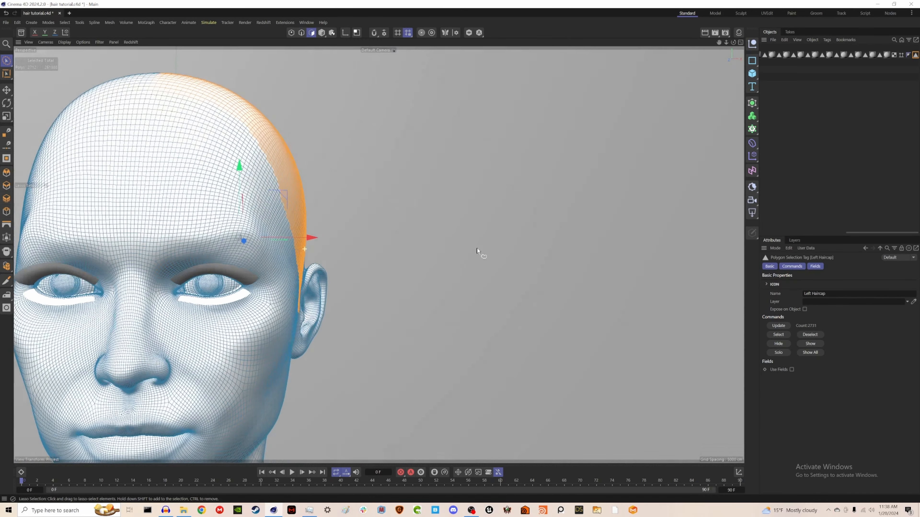
alt+right_drag(483, 255, 326, 238)
Step: Store that selection as a new polygon selection tag named Right Haircap
click(64, 22)
click(87, 279)
drag(837, 294, 803, 294)
text(Right Haircap)
Step: Load the Right Haircap and Left Haircap tag selections in turn to check them
click(909, 55)
click(778, 335)
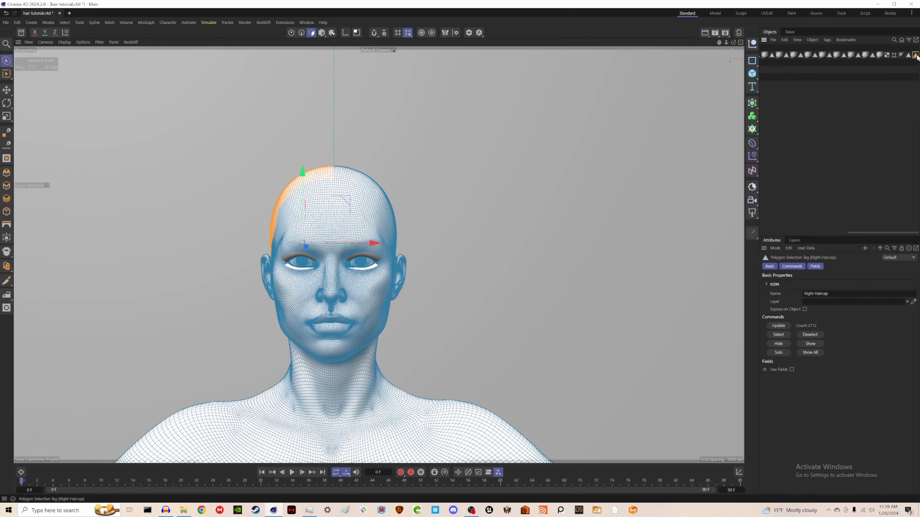
click(915, 55)
click(778, 335)
click(908, 55)
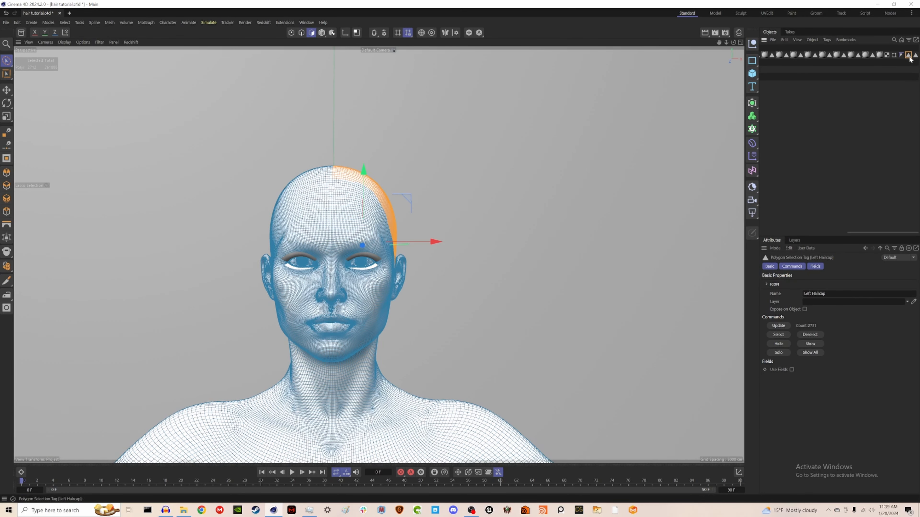
click(785, 335)
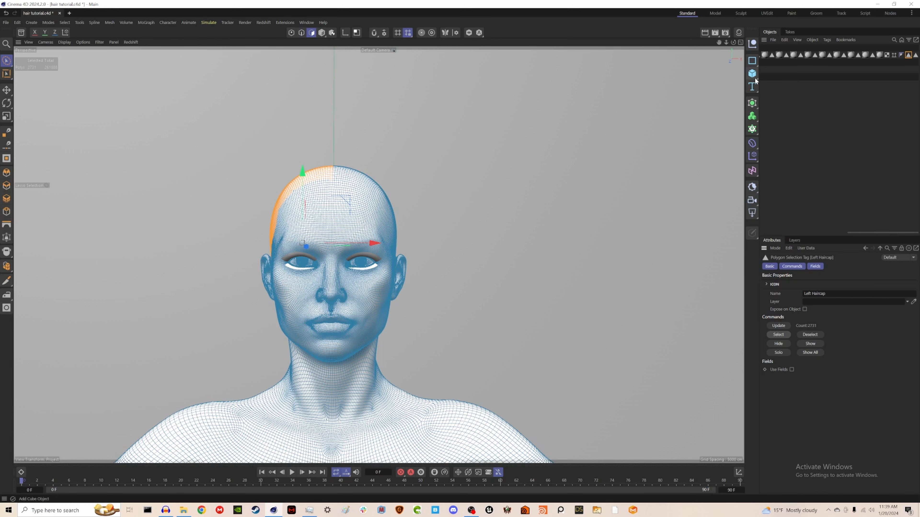
Step: Lasso-select small polygon patches at the temples and beside the ears for loose strands
scroll(326, 177, up, 3)
mouse_move(311, 194)
alt+mouse_down()
mouse_move(329, 206)
mouse_move(265, 213)
alt+mouse_up()
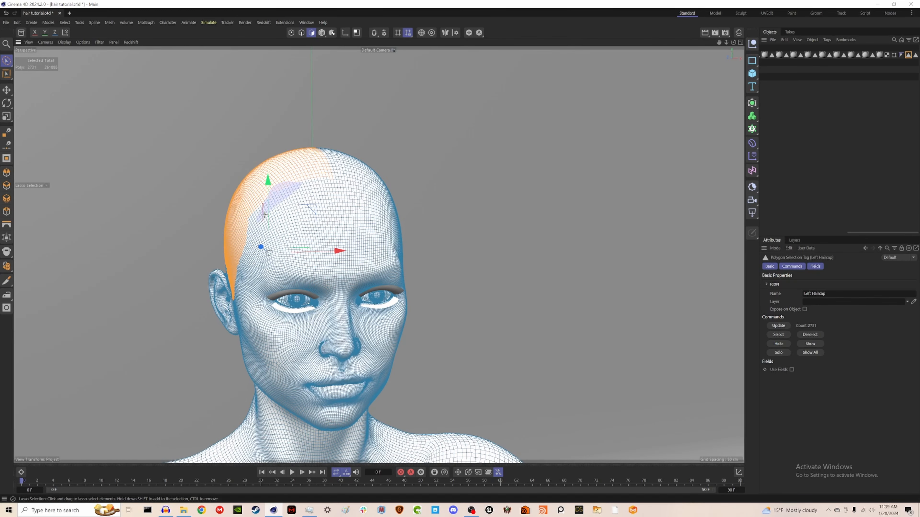
drag(265, 213, 262, 218)
alt+drag(266, 218, 326, 218)
mouse_move(182, 285)
mouse_down()
mouse_move(190, 329)
mouse_move(178, 290)
mouse_up()
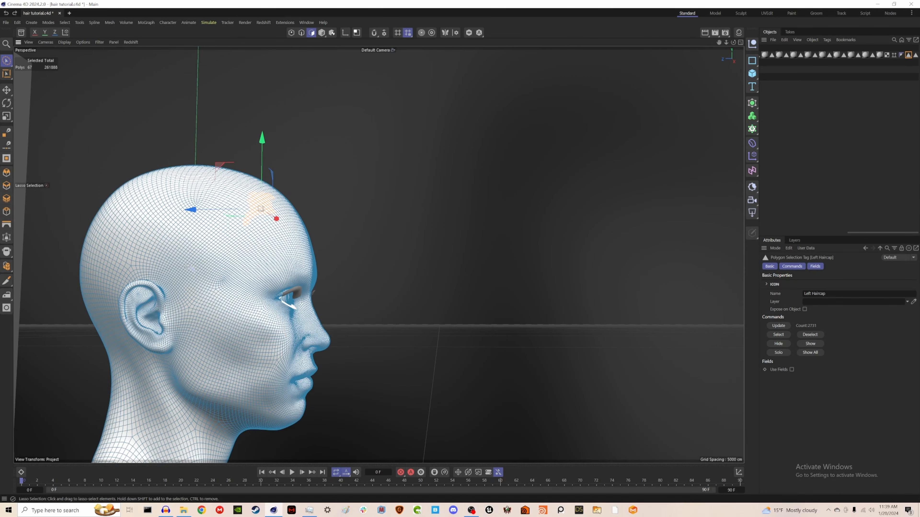
alt+drag(398, 282, 266, 287)
mouse_move(435, 210)
shift+mouse_down()
mouse_move(450, 232)
mouse_move(399, 257)
shift+mouse_up()
shift+drag(460, 268, 476, 304)
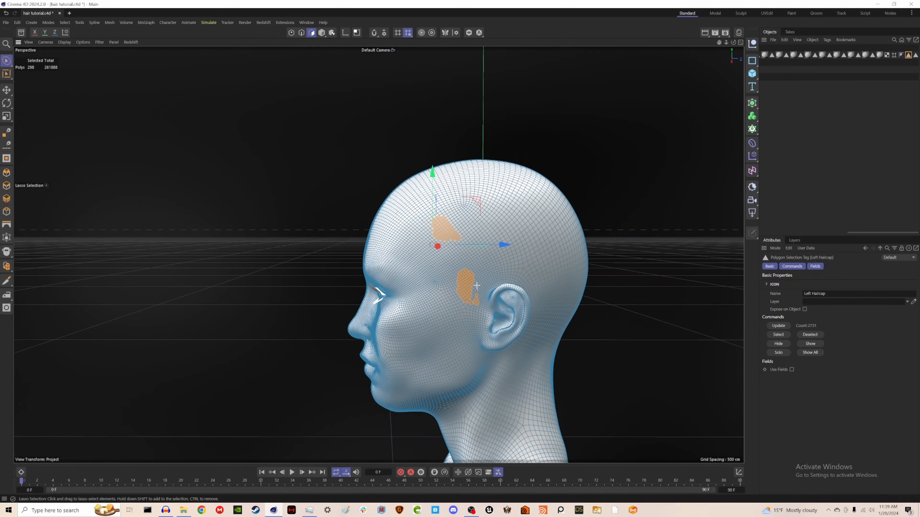
alt+drag(540, 309, 478, 311)
mouse_move(572, 333)
shift+mouse_down()
mouse_move(557, 337)
mouse_move(575, 347)
shift+mouse_up()
alt+drag(585, 333, 735, 340)
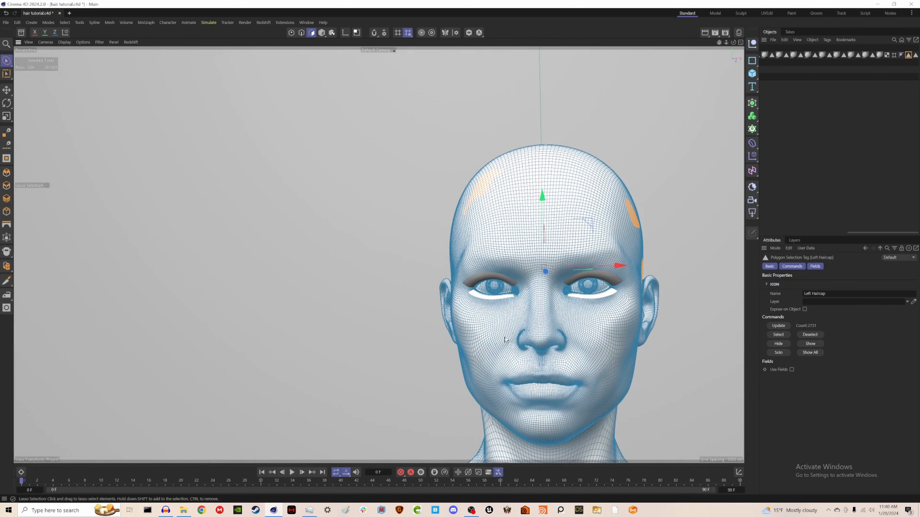
mouse_move(505, 312)
alt+mouse_down()
mouse_move(535, 324)
mouse_move(515, 317)
alt+mouse_up()
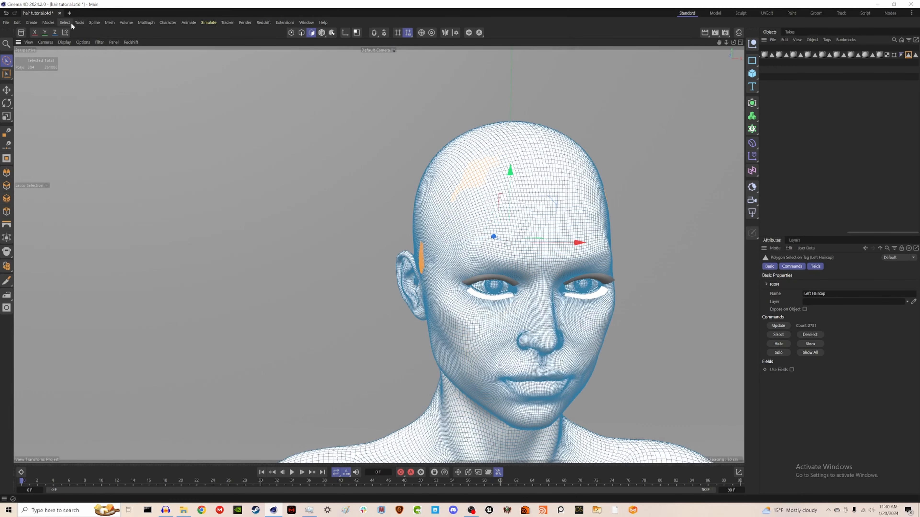
Step: Store the patches as a polygon selection tag named Wispy hairs and save the file
click(65, 22)
click(82, 275)
drag(839, 294, 772, 285)
text(Wispy hairs)
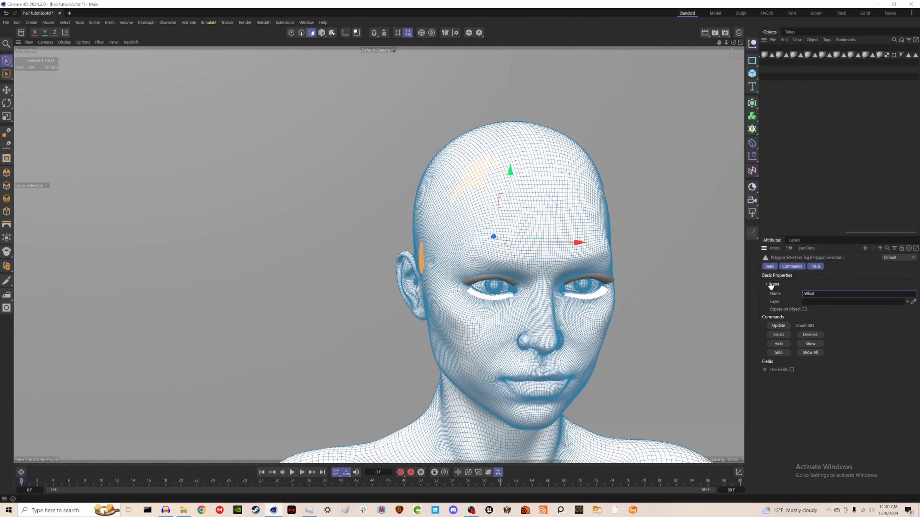
key(Return)
key(ctrl+s)
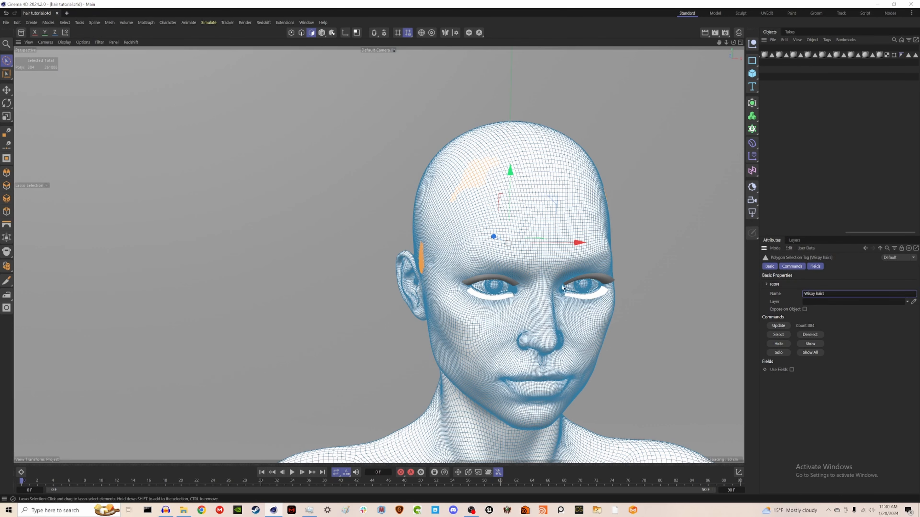
Step: Lasso-select a small round patch of polygons at the back of the head
alt+drag(503, 255, 649, 277)
scroll(530, 333, down, 6)
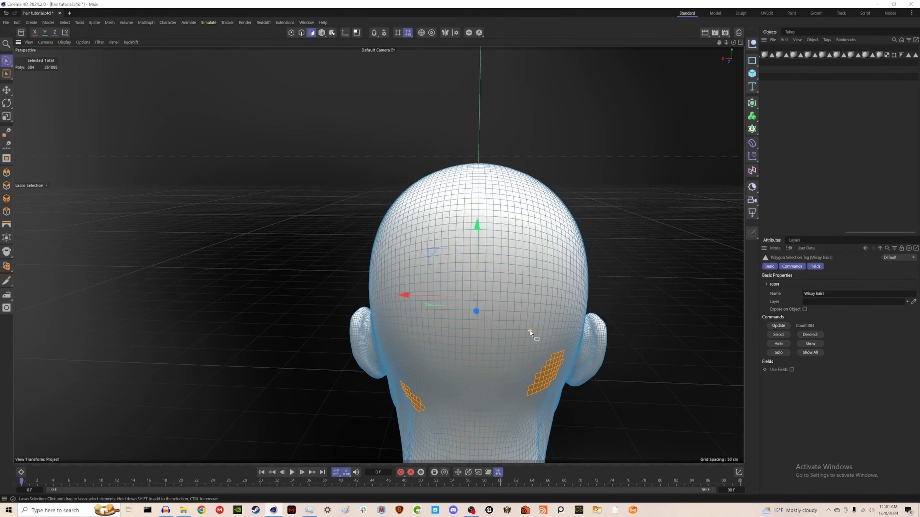
alt+middle_drag(526, 378, 453, 213)
alt+drag(447, 226, 452, 228)
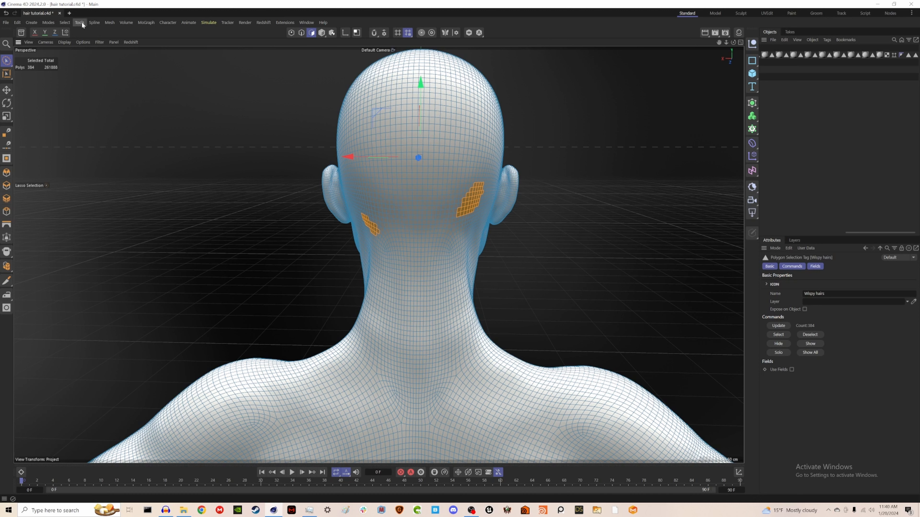
mouse_move(449, 221)
mouse_down()
mouse_move(447, 201)
mouse_move(402, 176)
mouse_move(379, 191)
mouse_move(446, 207)
mouse_move(434, 186)
mouse_move(419, 220)
mouse_move(434, 182)
mouse_up()
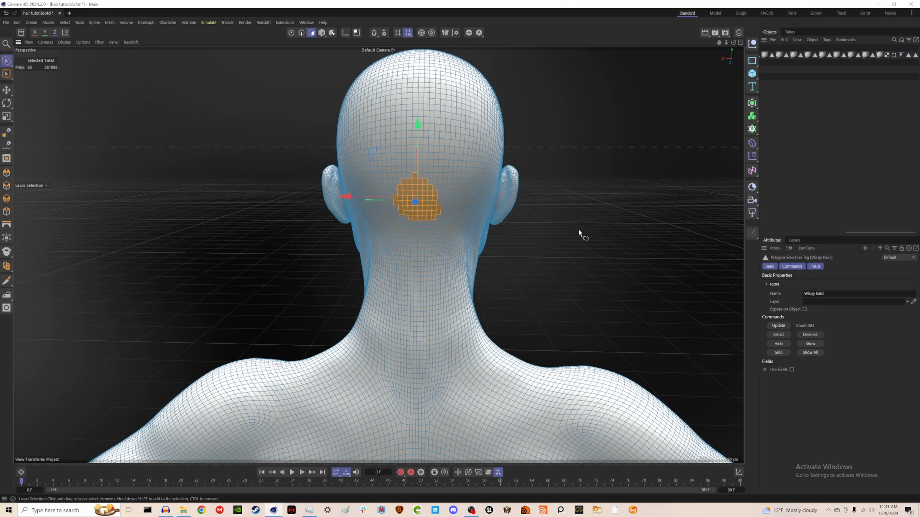
Step: Store that patch as a polygon selection tag named Ponytail and save the file
click(64, 23)
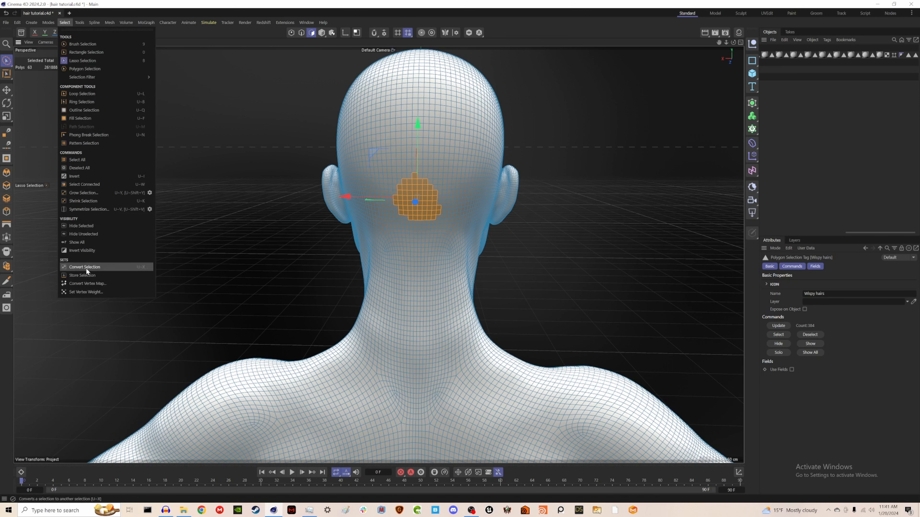
click(88, 269)
click(820, 294)
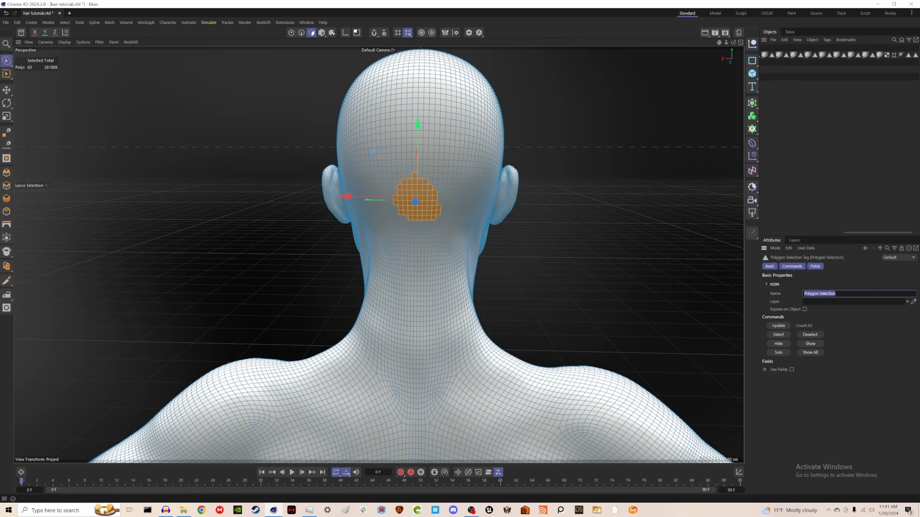
text(Ponytail)
key(Return)
key(ctrl+s)
Step: Review the stored selection tags one by one
drag(885, 231, 892, 231)
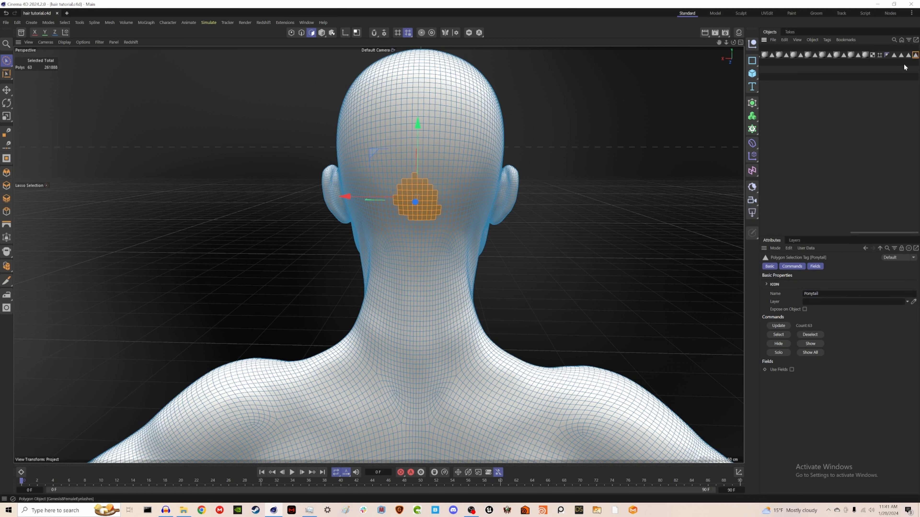
click(894, 55)
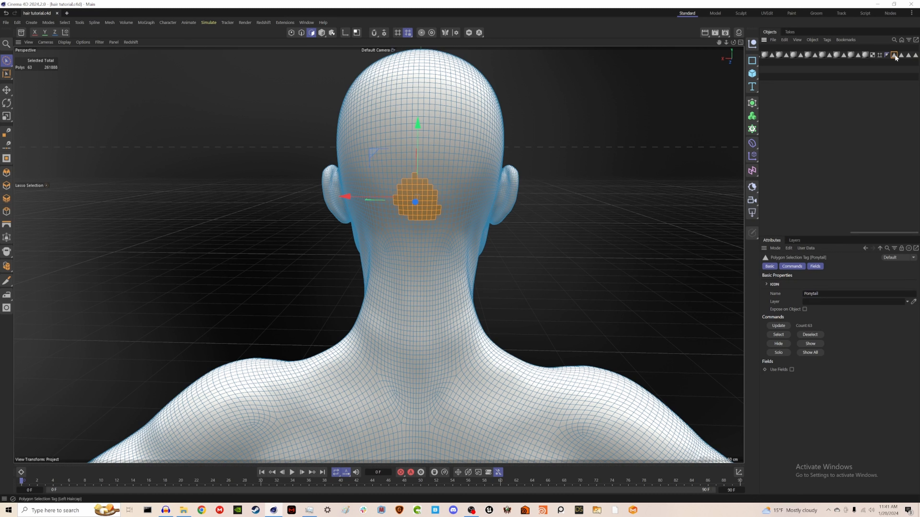
click(908, 55)
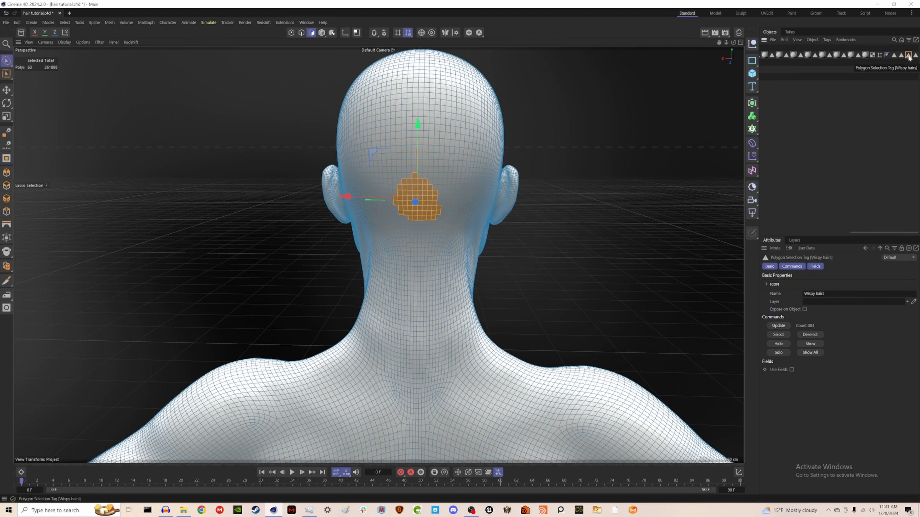
click(916, 54)
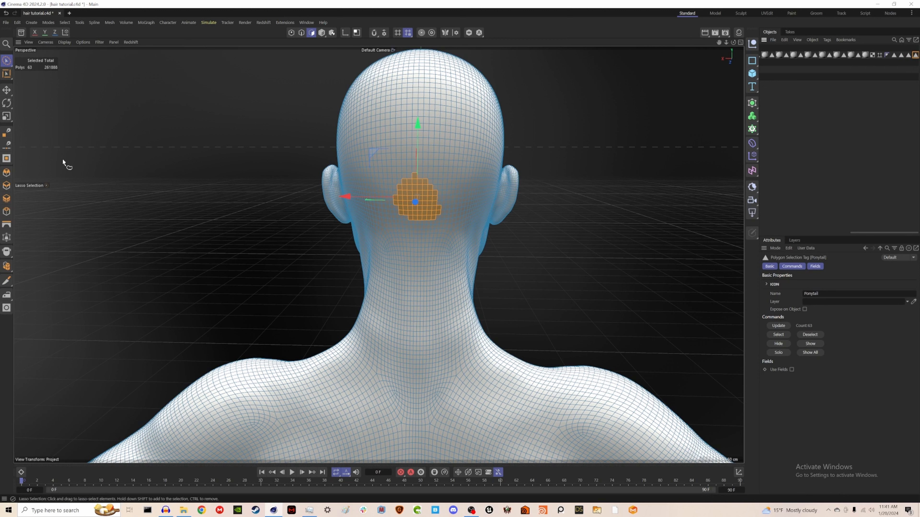
alt+drag(465, 188, 583, 236)
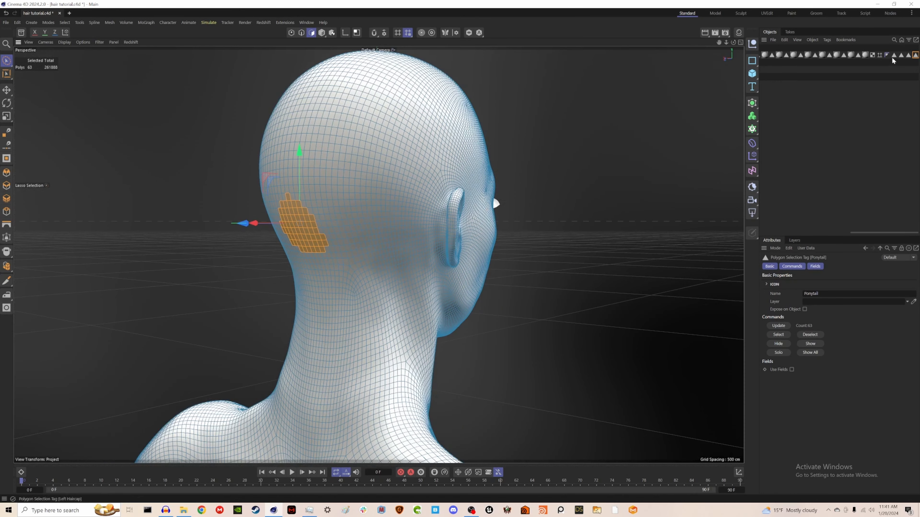
Step: Load the Left Haircap selection and add a hair object to it
click(894, 54)
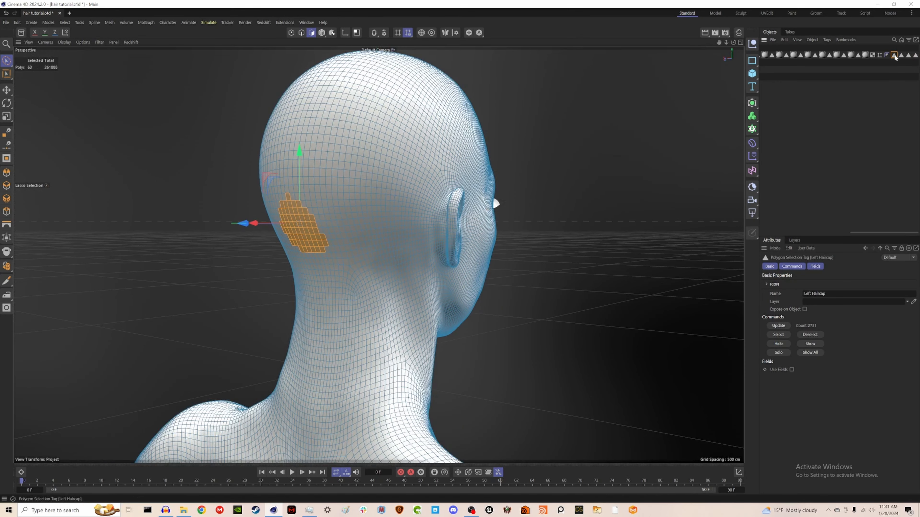
click(789, 337)
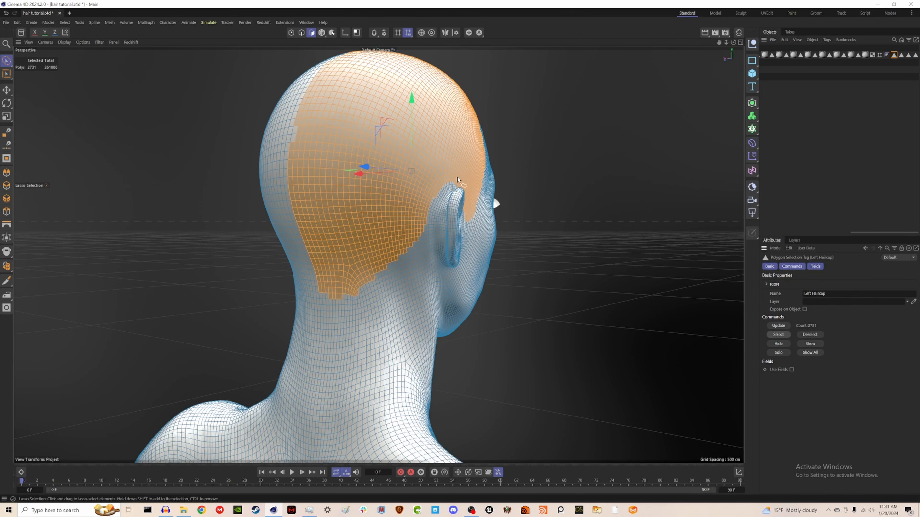
alt+drag(453, 183, 428, 223)
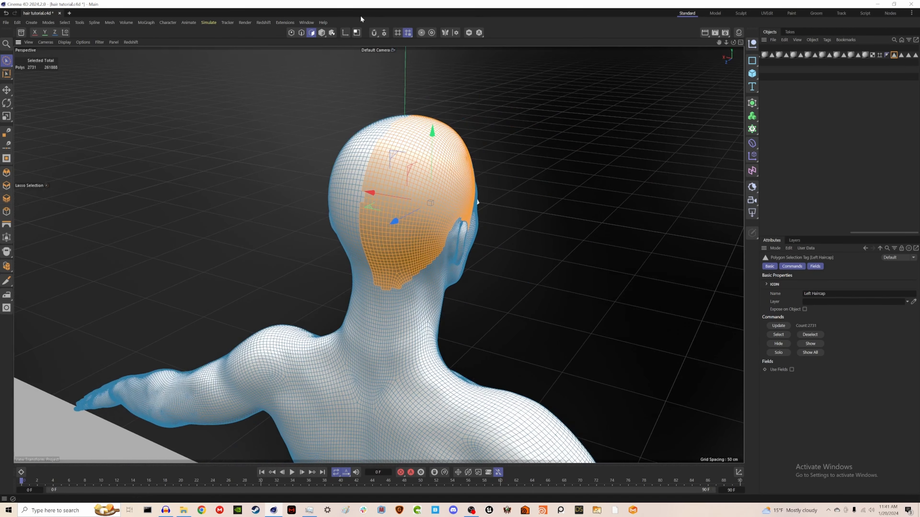
click(146, 23)
mouse_move(217, 23)
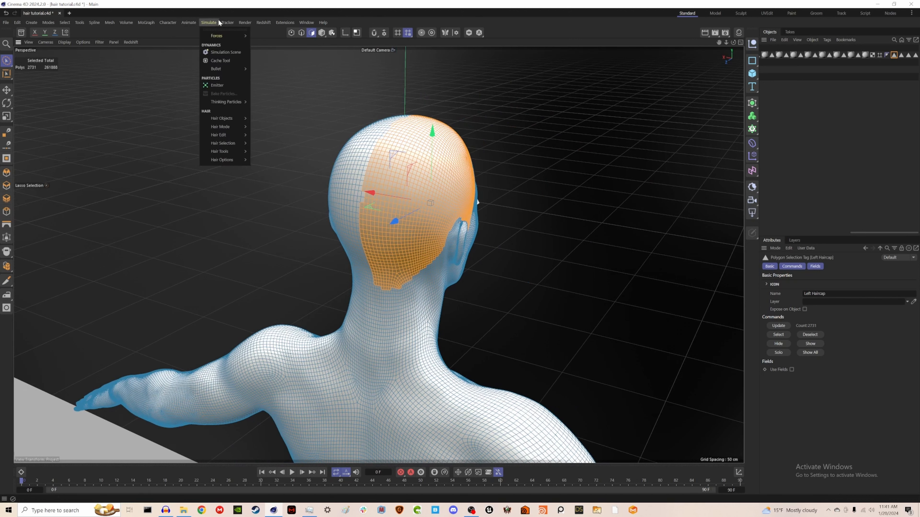
mouse_move(230, 120)
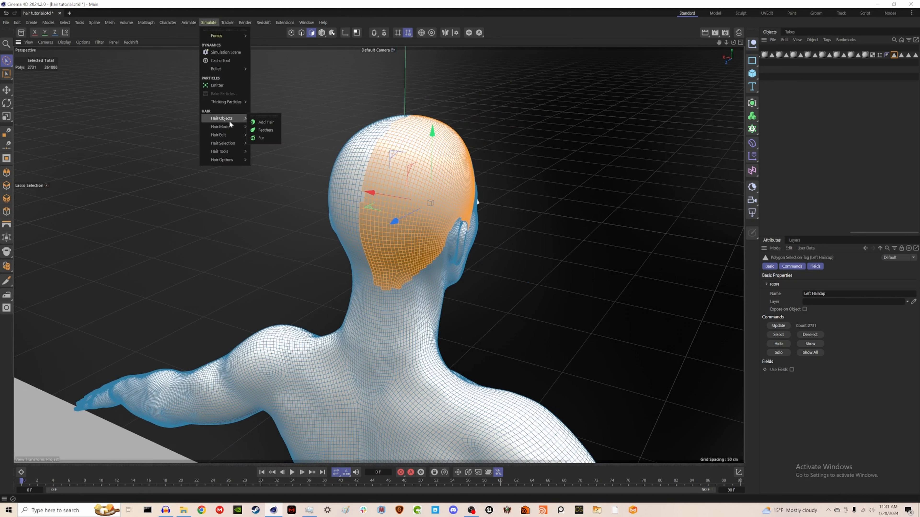
click(266, 123)
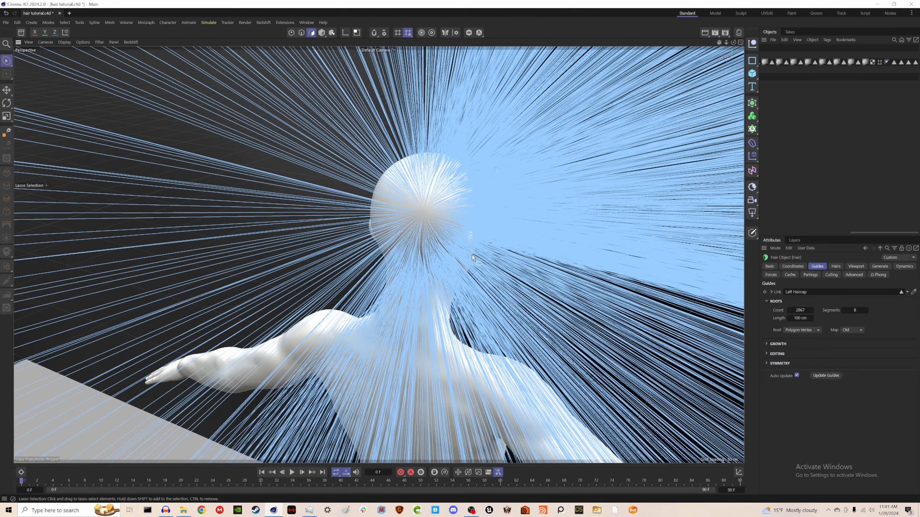
Step: Set the hair guides to a count of 500, 15 segments and a length of 30 cm
scroll(467, 258, down, 5)
alt+drag(538, 234, 445, 229)
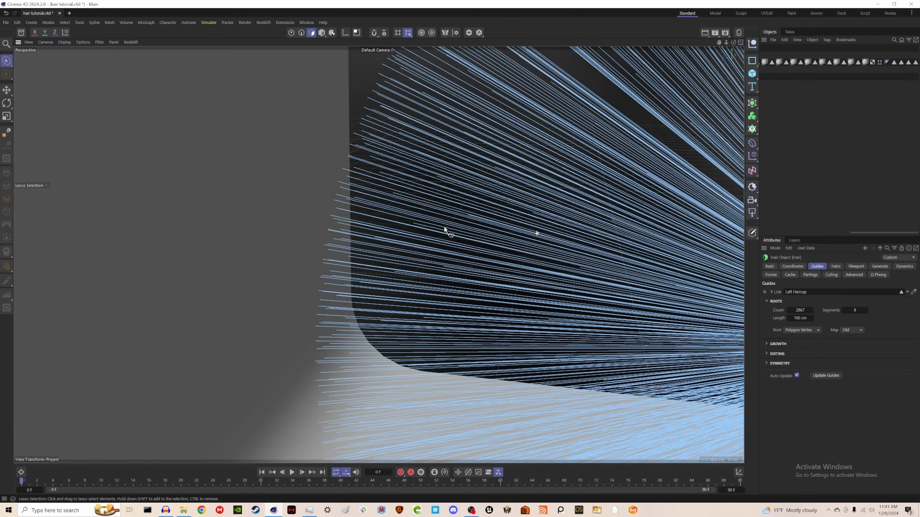
scroll(622, 273, down, 2)
scroll(622, 273, down, 5)
alt+drag(610, 272, 258, 234)
scroll(259, 233, down, 6)
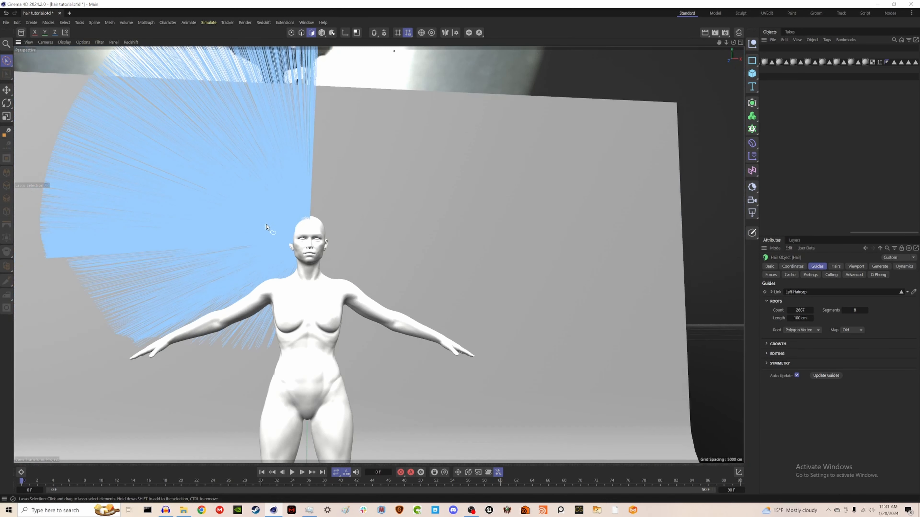
scroll(387, 268, down, 2)
middle_drag(387, 268, 420, 279)
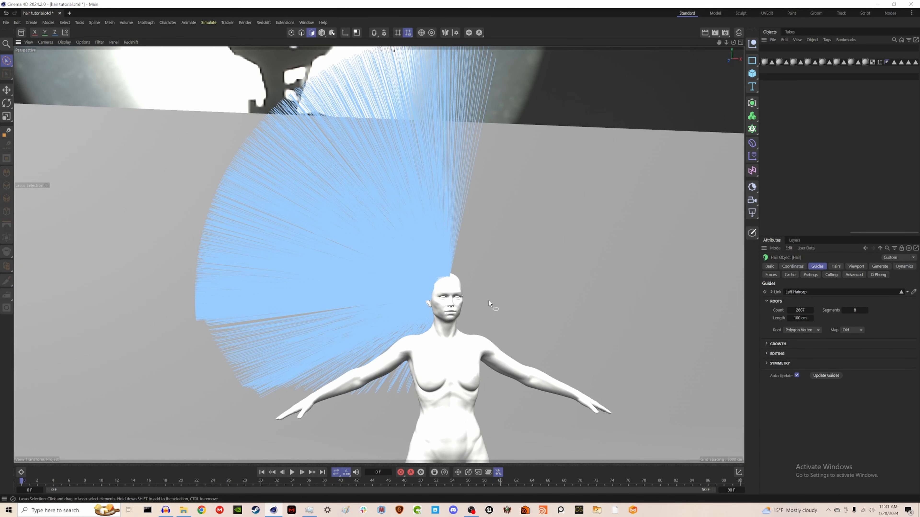
alt+drag(449, 291, 450, 297)
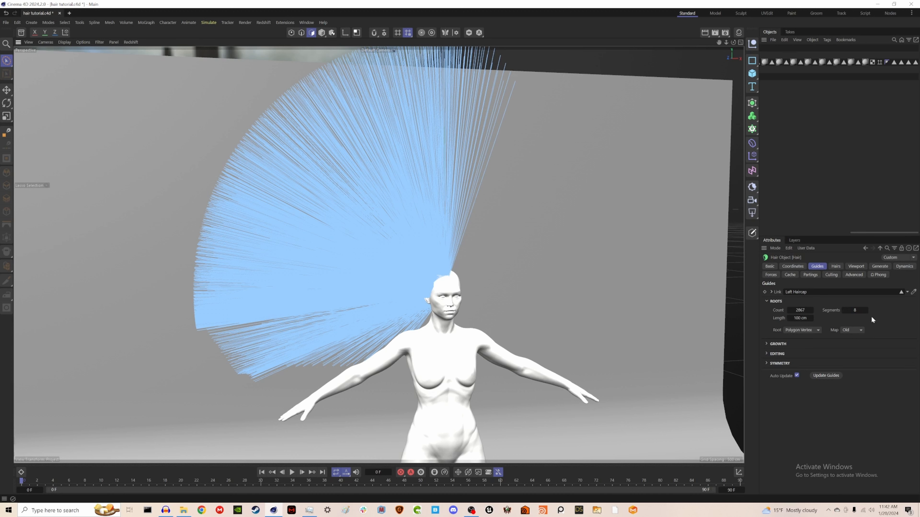
double_click(854, 311)
click(804, 310)
key(BackSpace)
text(500)
key(Return)
drag(799, 319, 781, 319)
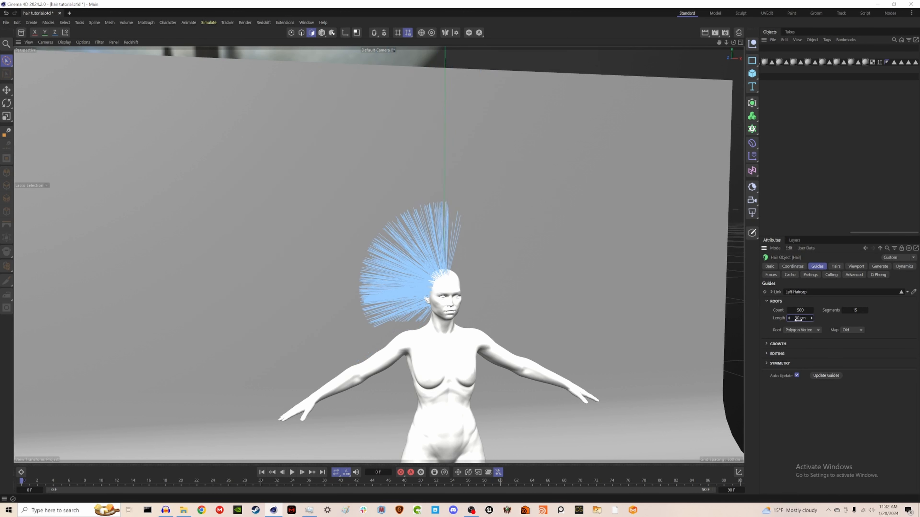
Step: Set the hair object's hair count to 500 and segments to 30
click(836, 267)
double_click(795, 292)
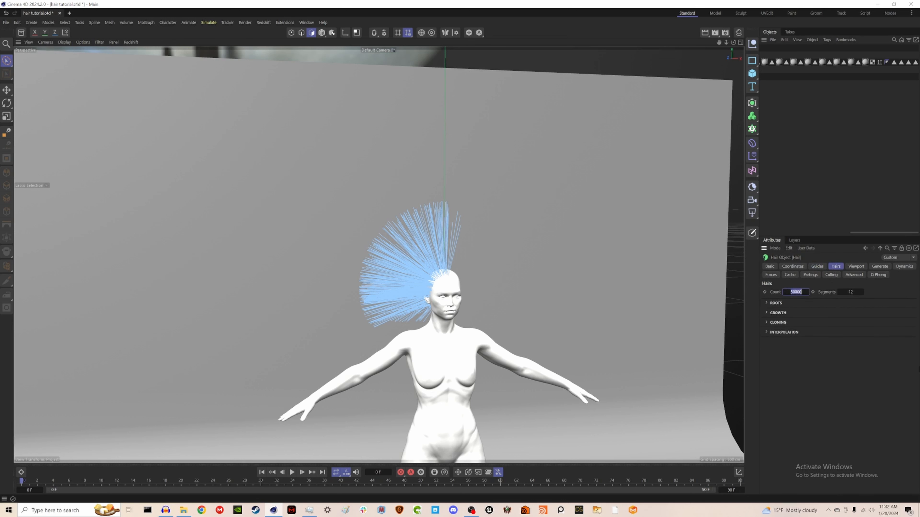
text(500)
key(Return)
key(Tab)
text(30)
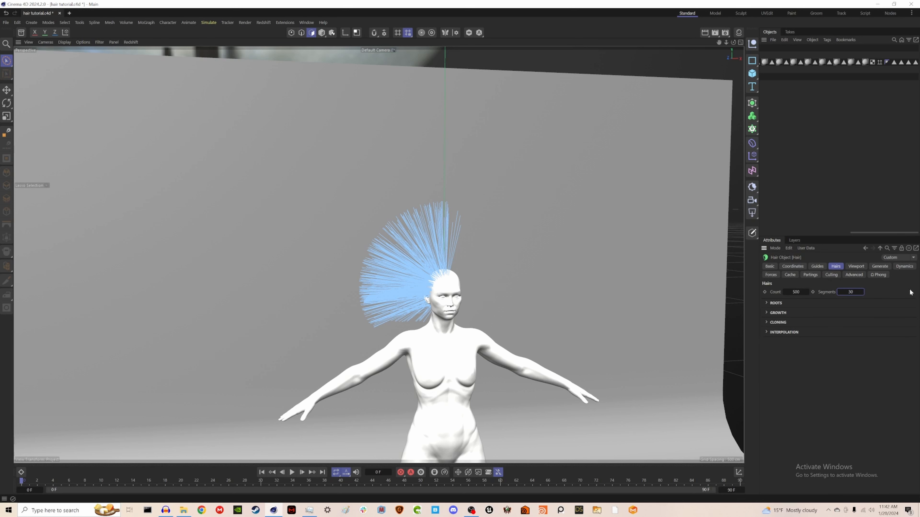
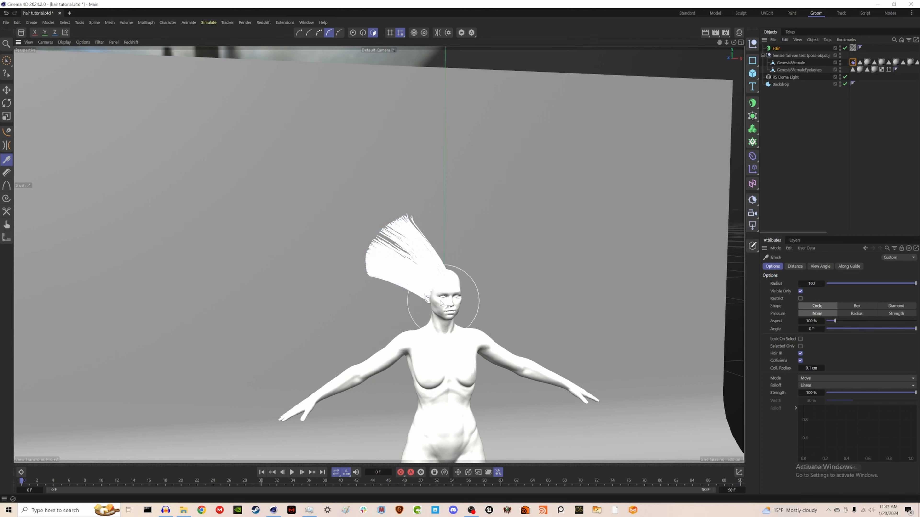
Step: Comb the left cap hair down against the scalp with the Brush tool
drag(444, 258, 366, 224)
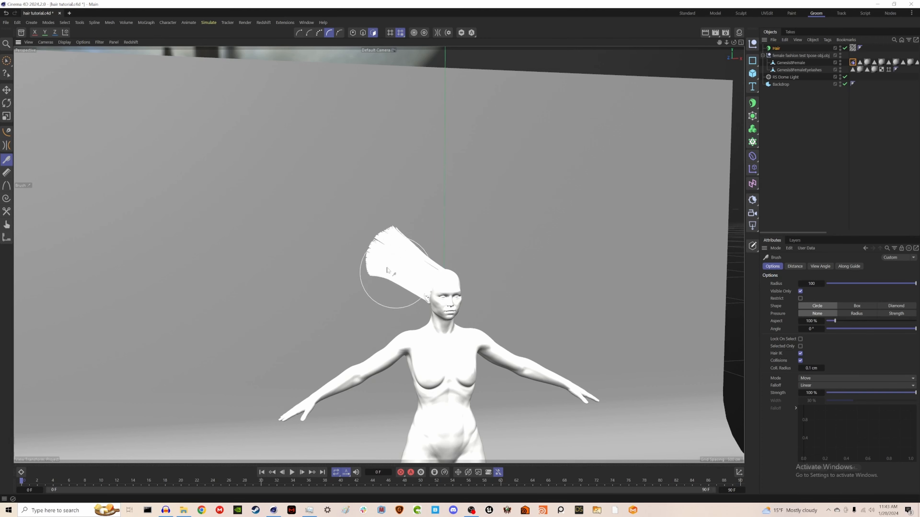
drag(387, 268, 351, 250)
mouse_move(441, 308)
alt+mouse_down()
mouse_move(458, 350)
mouse_move(493, 362)
mouse_move(464, 320)
mouse_move(417, 330)
mouse_move(424, 275)
alt+mouse_up()
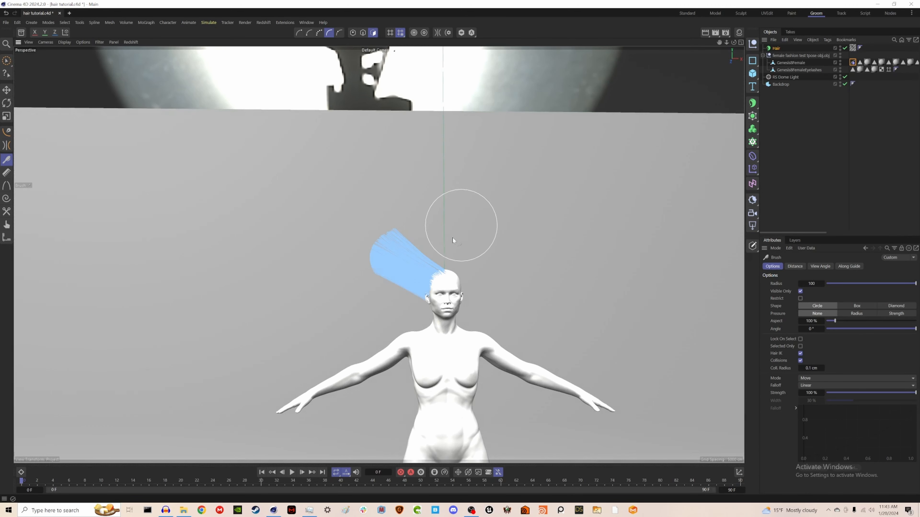
alt+drag(453, 239, 539, 330)
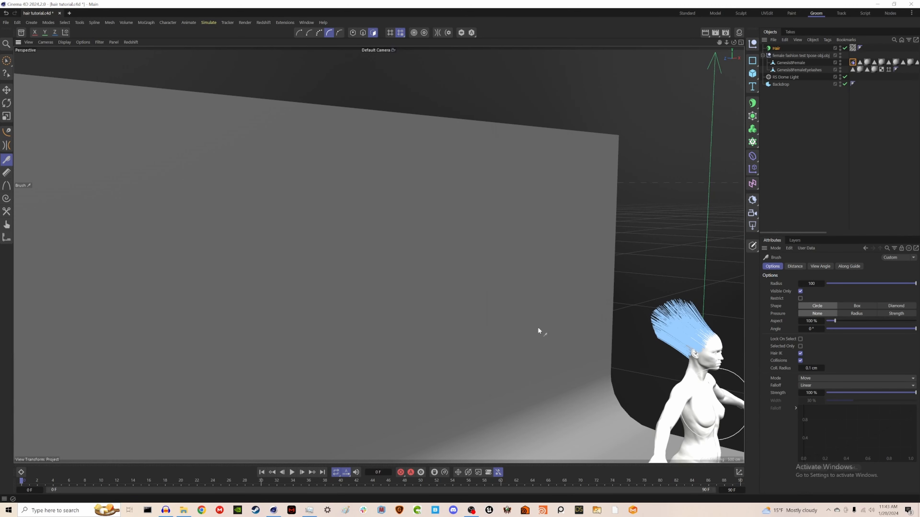
mouse_move(716, 364)
alt+mouse_down()
mouse_move(378, 255)
mouse_move(583, 331)
mouse_move(522, 298)
mouse_move(467, 285)
alt+mouse_up()
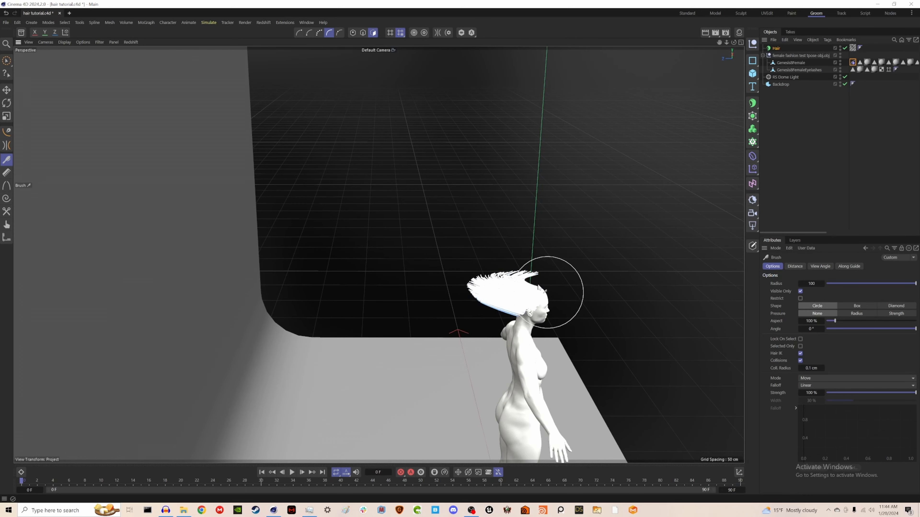
drag(539, 287, 466, 265)
drag(520, 308, 446, 287)
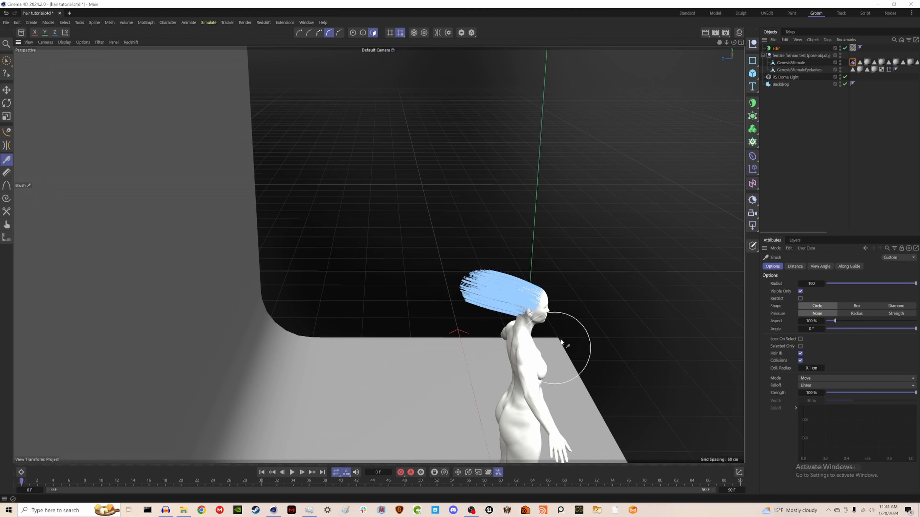
mouse_move(552, 351)
alt+mouse_down()
mouse_move(521, 330)
mouse_move(543, 348)
alt+mouse_up()
scroll(471, 250, up, 4)
mouse_move(467, 192)
mouse_down()
mouse_move(395, 270)
mouse_move(427, 287)
mouse_move(400, 285)
mouse_up()
alt+drag(615, 363, 539, 384)
alt+drag(444, 250, 300, 363)
mouse_move(508, 258)
mouse_down()
mouse_move(597, 240)
mouse_move(644, 250)
mouse_up()
mouse_move(494, 341)
alt+mouse_down()
mouse_move(522, 319)
mouse_move(620, 136)
alt+mouse_up()
alt+middle_drag(620, 254, 425, 281)
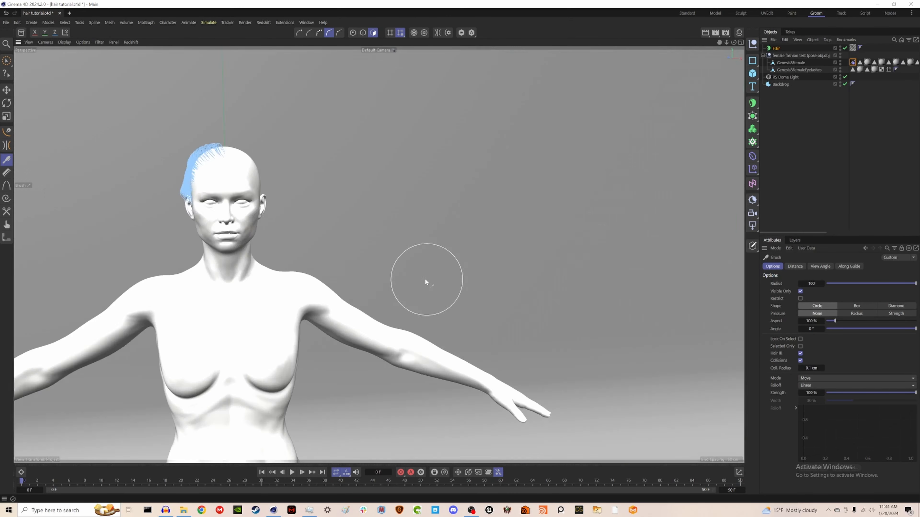
Step: Brush the left cap hair flat over the side of the head, then undo the last three strokes
alt+drag(425, 282, 565, 287)
drag(145, 170, 123, 222)
mouse_move(169, 140)
mouse_down()
mouse_move(150, 220)
mouse_move(148, 203)
mouse_up()
drag(148, 203, 159, 232)
mouse_move(174, 261)
alt+mouse_down()
mouse_move(336, 300)
mouse_move(274, 308)
alt+mouse_up()
mouse_move(274, 303)
alt+mouse_down()
mouse_move(266, 313)
mouse_move(265, 244)
alt+mouse_up()
mouse_move(295, 322)
alt+mouse_down()
mouse_move(240, 300)
mouse_move(299, 343)
mouse_move(267, 246)
alt+mouse_up()
mouse_move(267, 245)
mouse_down()
mouse_move(301, 189)
mouse_move(324, 188)
mouse_up()
alt+drag(323, 189, 366, 152)
mouse_move(260, 283)
alt+mouse_down()
mouse_move(343, 345)
mouse_move(236, 360)
alt+mouse_up()
mouse_move(320, 392)
alt+mouse_down()
mouse_move(257, 366)
mouse_move(311, 346)
mouse_move(348, 297)
alt+mouse_up()
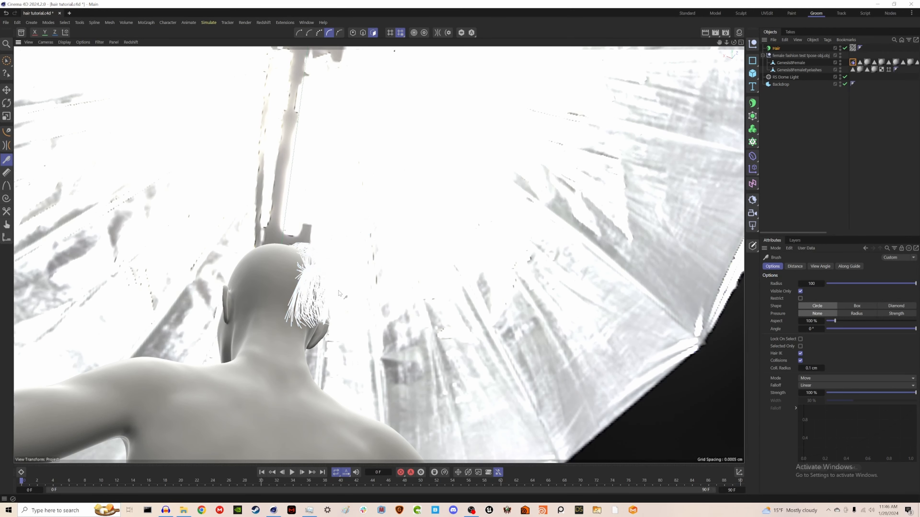
key(ctrl+z)
key(ctrl+z)
key(ctrl+z)
Step: Sweep the left cap hair strands back toward the rear of the head
mouse_move(274, 348)
alt+mouse_down()
mouse_move(312, 399)
mouse_move(349, 395)
mouse_move(316, 348)
mouse_move(334, 351)
alt+mouse_up()
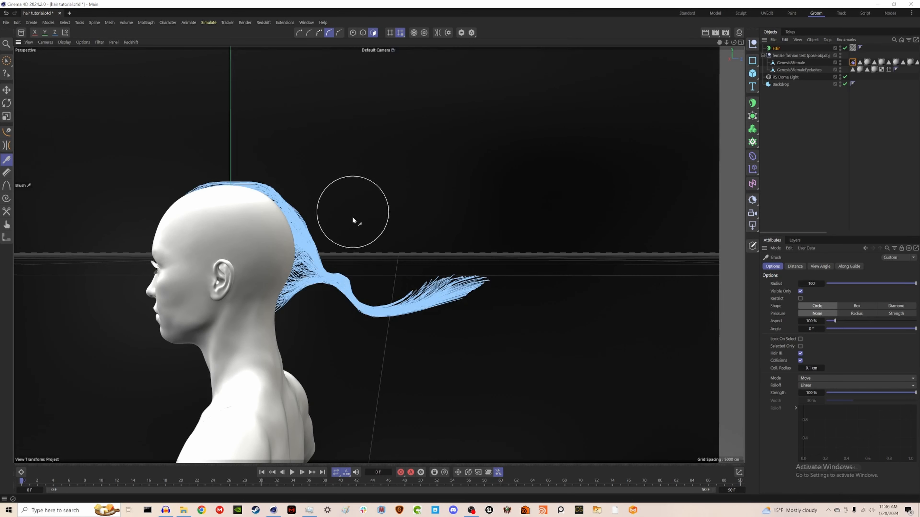
drag(344, 243, 333, 256)
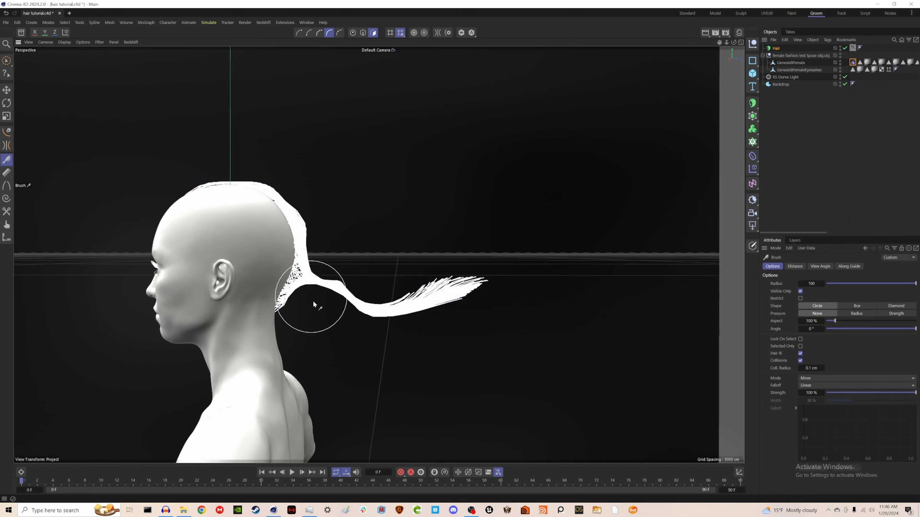
mouse_move(391, 355)
alt+mouse_down()
mouse_move(325, 330)
mouse_move(184, 322)
mouse_move(168, 302)
mouse_move(168, 322)
mouse_move(307, 338)
mouse_move(393, 326)
mouse_move(386, 293)
mouse_move(307, 324)
mouse_move(176, 321)
mouse_move(158, 300)
mouse_move(175, 308)
alt+mouse_up()
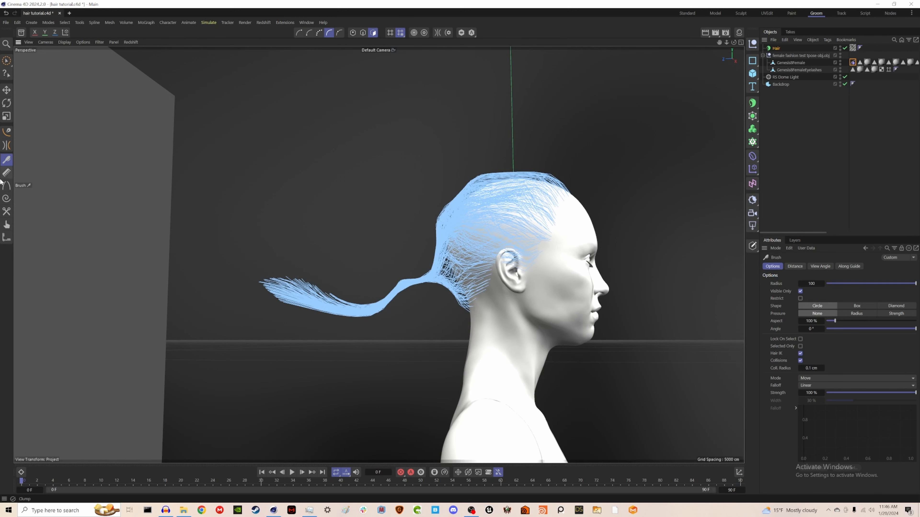
Step: Trim the long trailing ends of the left cap hair with the Cut tool
click(7, 213)
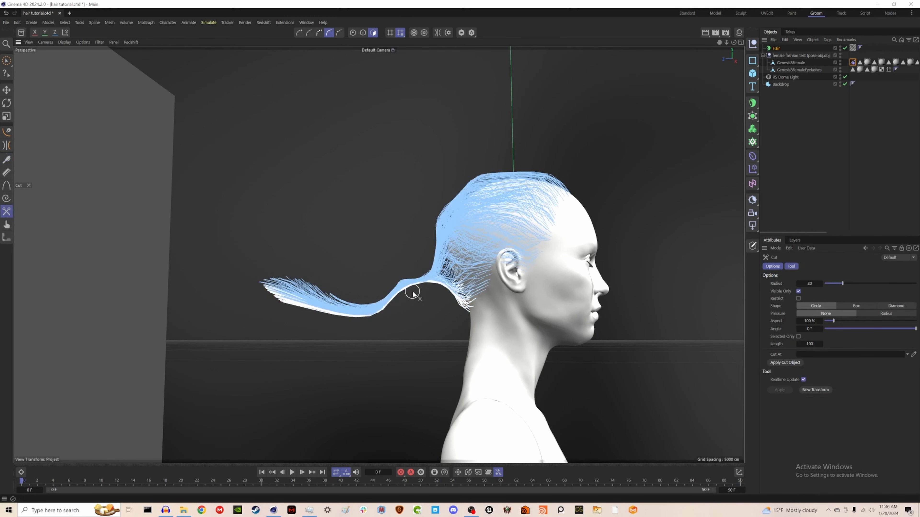
mouse_move(419, 294)
mouse_down()
mouse_move(409, 270)
mouse_move(424, 287)
mouse_move(420, 269)
mouse_move(431, 297)
mouse_move(608, 292)
mouse_move(657, 312)
mouse_move(618, 294)
mouse_move(328, 295)
mouse_move(304, 277)
mouse_move(308, 284)
mouse_up()
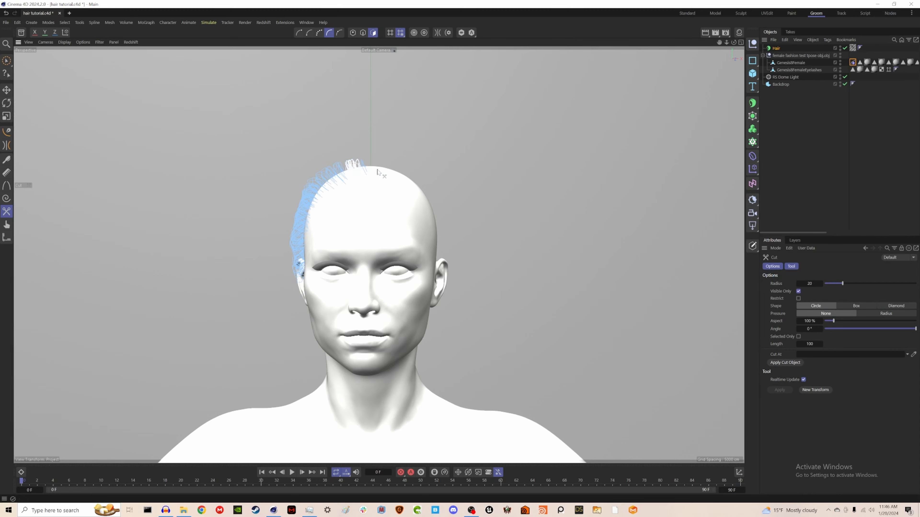
Step: Select the Right Haircap polygons on the female mesh and add a hair object to them
click(792, 128)
alt+drag(435, 245, 400, 254)
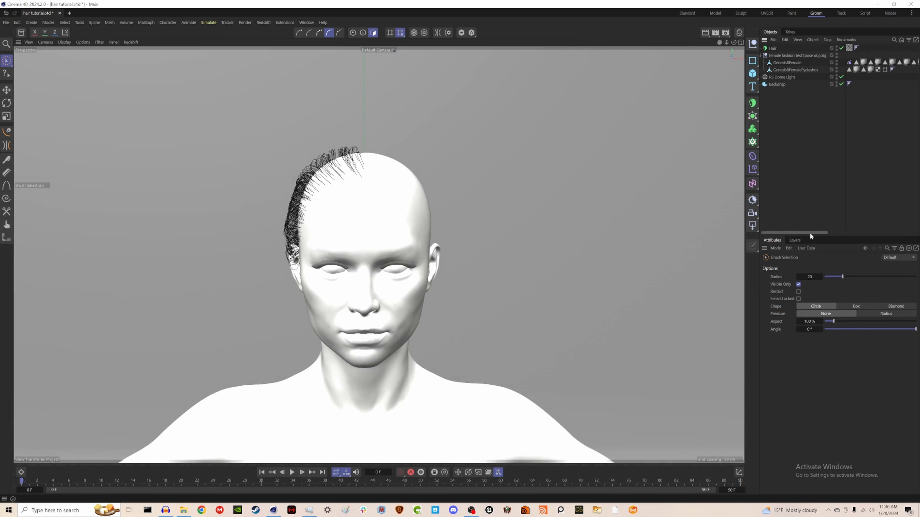
drag(810, 232, 902, 232)
click(901, 62)
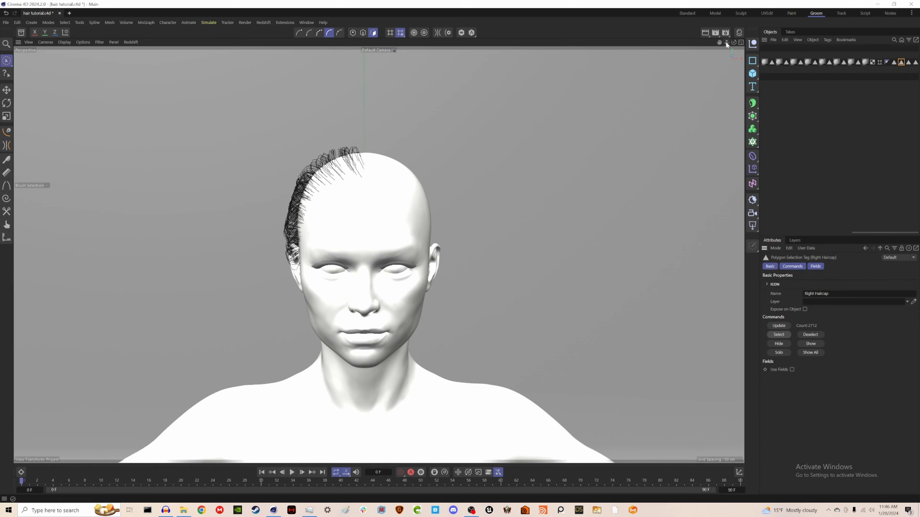
mouse_move(874, 233)
mouse_down()
mouse_move(787, 233)
mouse_move(890, 234)
mouse_up()
click(782, 63)
click(207, 22)
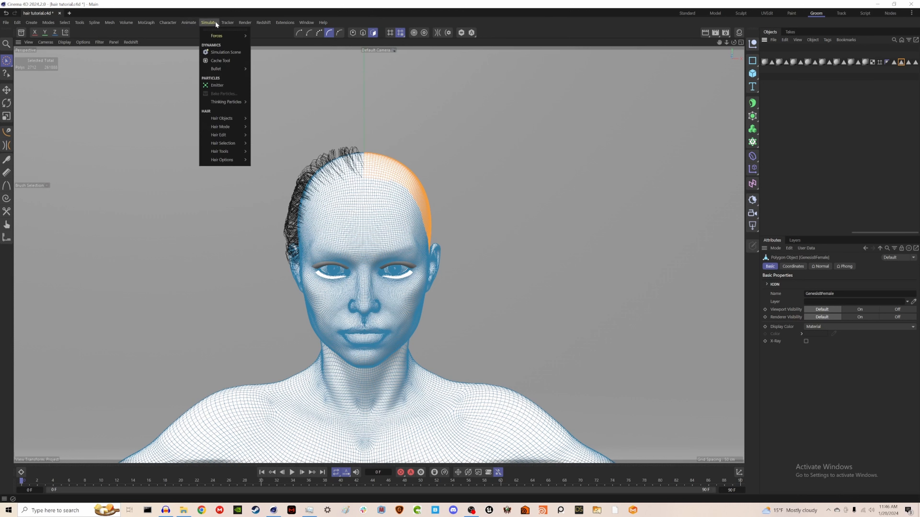
mouse_move(236, 119)
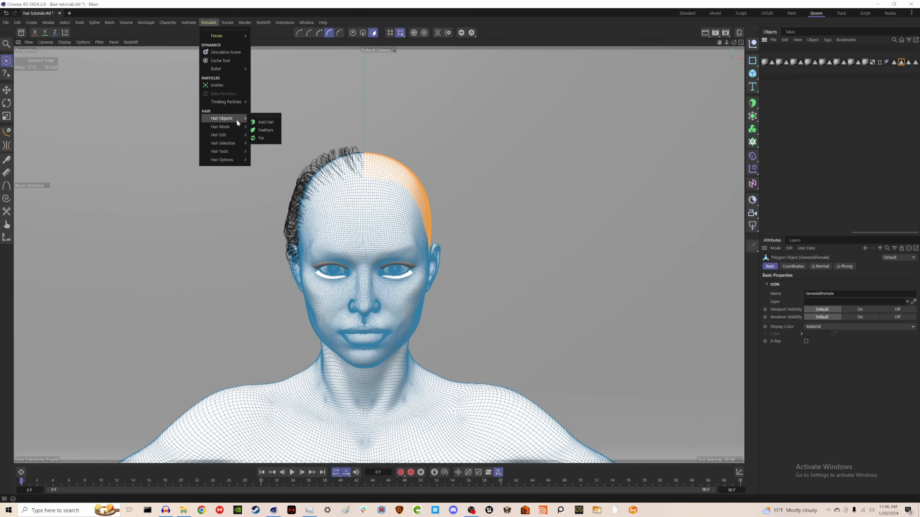
click(266, 122)
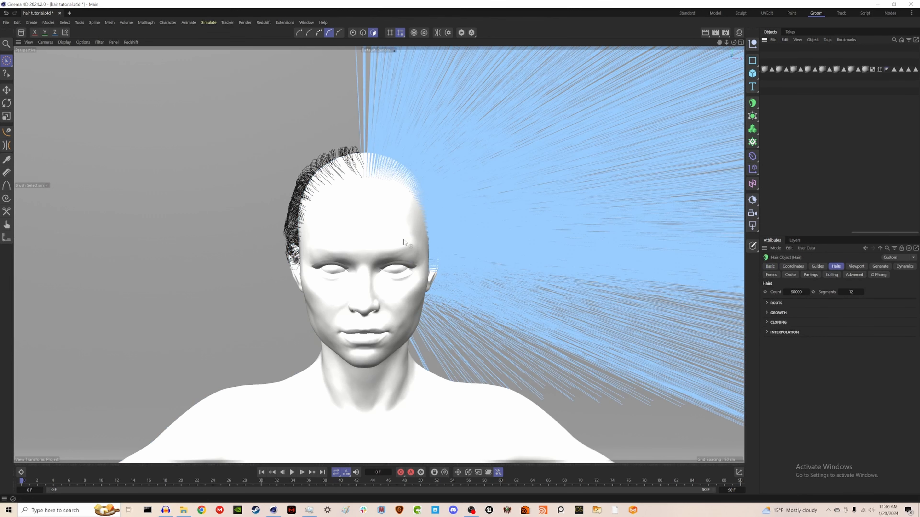
Step: Set the new hair's guides to a count of 500 and a length of 30 cm
scroll(404, 242, down, 6)
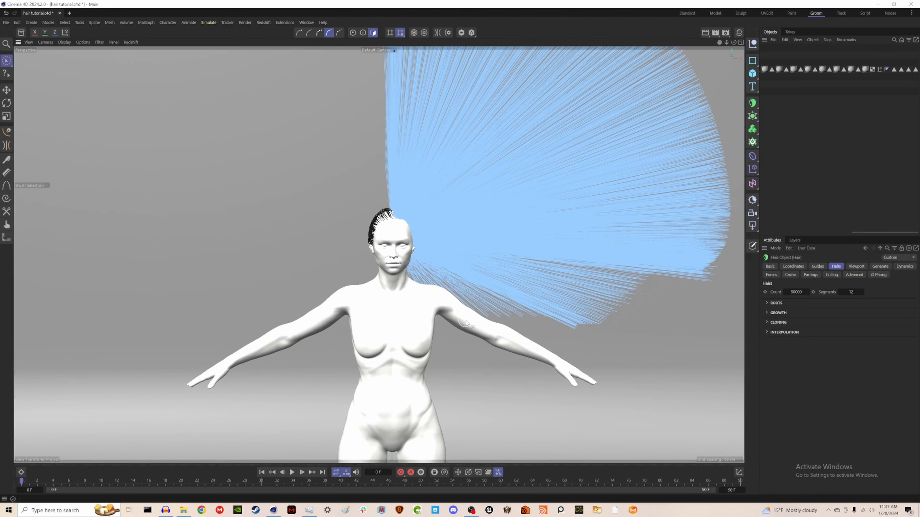
click(817, 266)
double_click(852, 310)
double_click(799, 310)
text(500)
drag(791, 320, 816, 320)
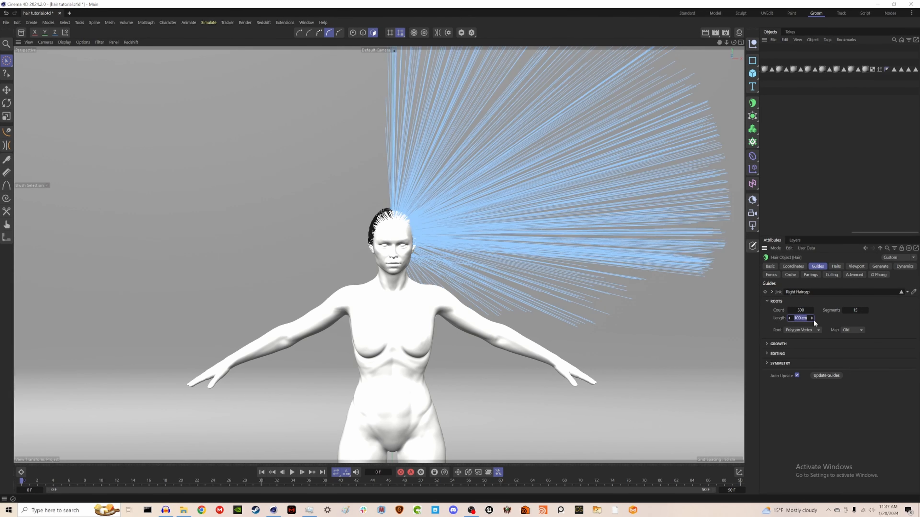
text(30)
Step: Comb the right cap hair down against the scalp with the Brush tool and trim its ends
drag(891, 233, 804, 234)
click(7, 160)
alt+drag(664, 421, 637, 417)
mouse_move(504, 254)
mouse_down()
mouse_move(472, 172)
mouse_move(397, 186)
mouse_up()
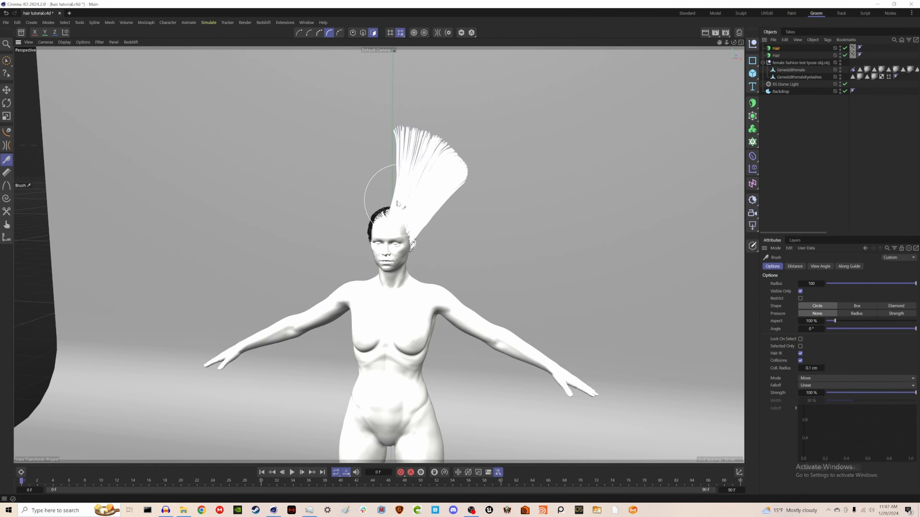
alt+drag(652, 286, 503, 291)
mouse_move(407, 187)
mouse_down()
mouse_move(468, 174)
mouse_move(551, 265)
mouse_up()
mouse_move(482, 286)
alt+mouse_down()
mouse_move(622, 292)
mouse_move(579, 289)
alt+mouse_up()
alt+drag(362, 296, 597, 326)
mouse_move(360, 364)
alt+mouse_down()
mouse_move(421, 288)
mouse_move(482, 273)
mouse_move(339, 180)
mouse_move(520, 240)
mouse_move(550, 164)
alt+mouse_up()
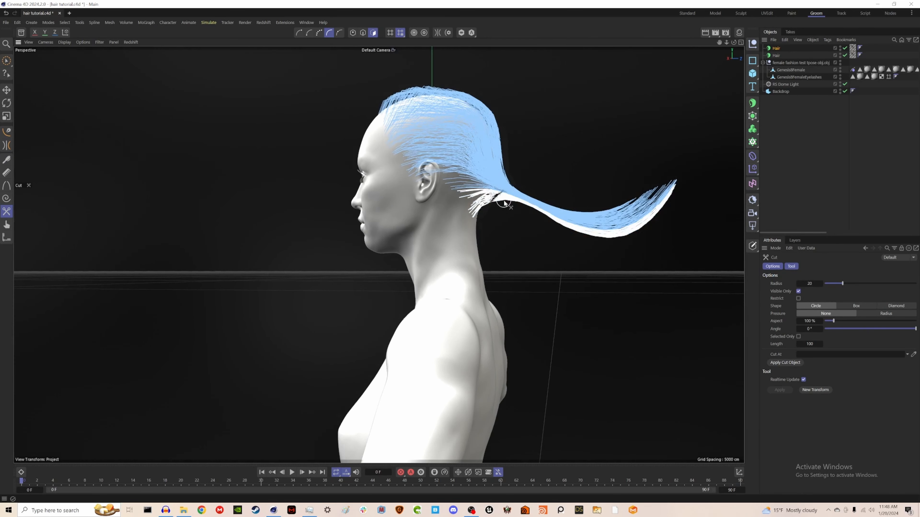
mouse_move(496, 202)
mouse_down()
mouse_move(517, 174)
mouse_move(619, 224)
mouse_up()
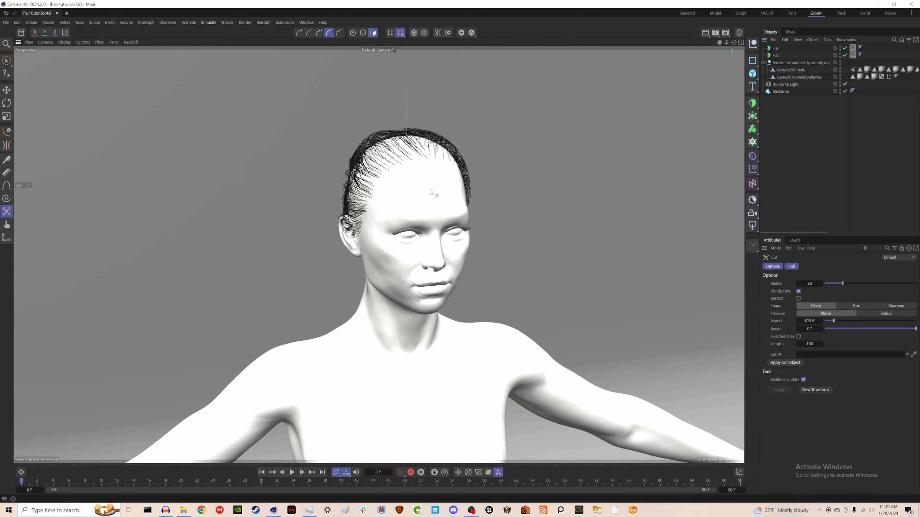
alt+drag(430, 192, 376, 173)
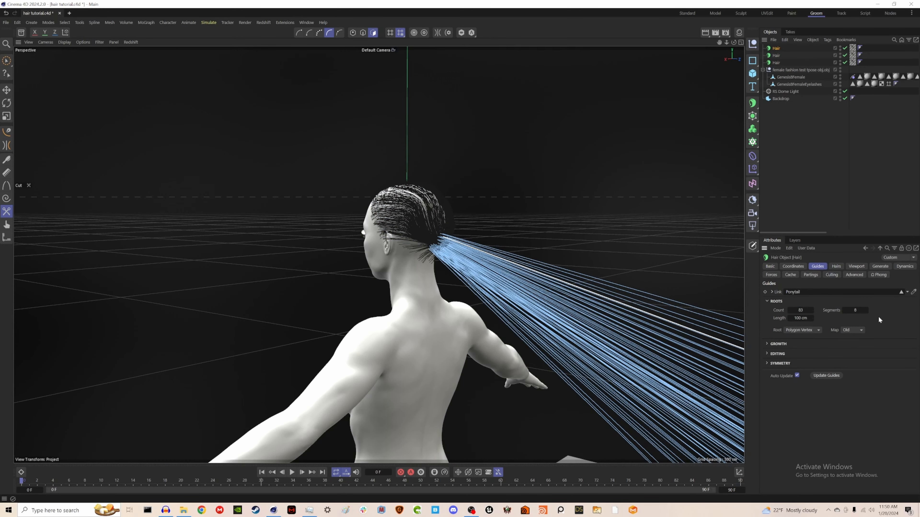
Step: Set the ponytail hair's guide length to 40 cm and comb the ponytail down the back
double_click(803, 318)
text(50)
key(Return)
click(836, 267)
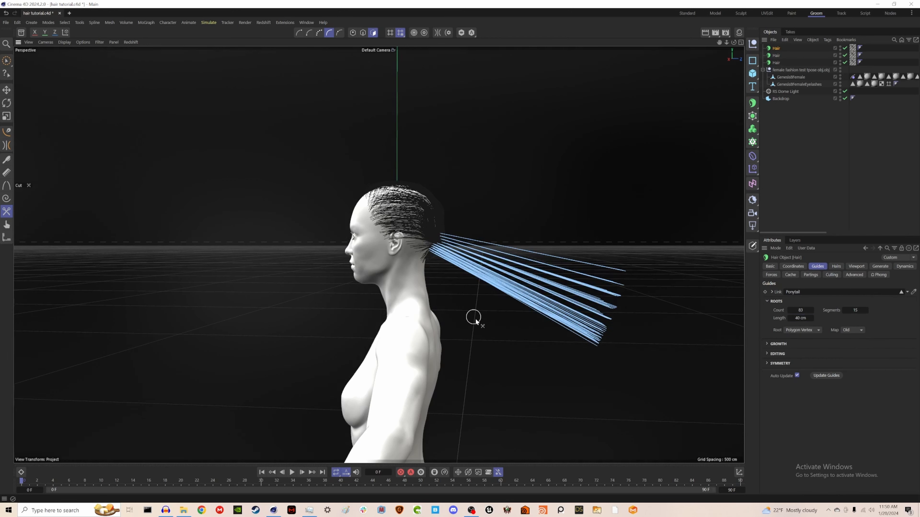
mouse_move(463, 244)
mouse_down()
mouse_move(476, 349)
mouse_move(469, 205)
mouse_move(460, 421)
mouse_move(448, 268)
mouse_up()
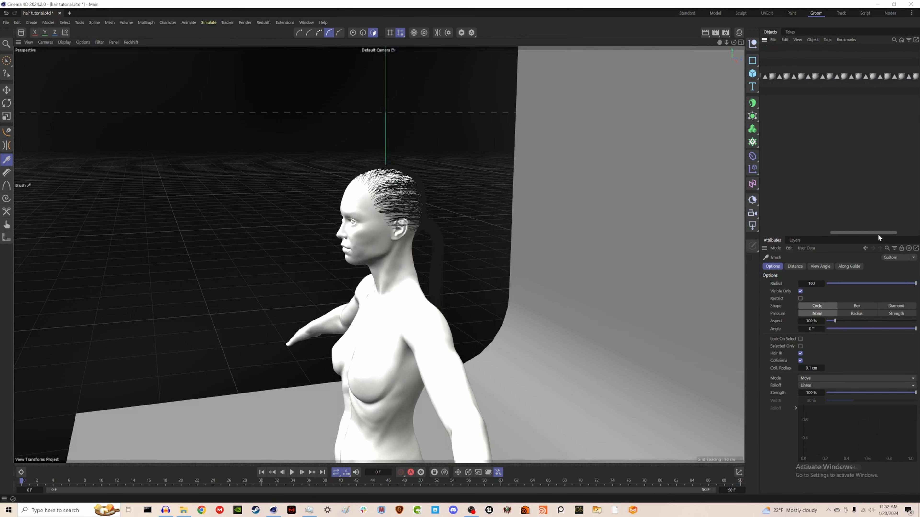
Step: Select the Wispy hairs polygons on the female mesh and add a hair object to them
drag(877, 234, 913, 236)
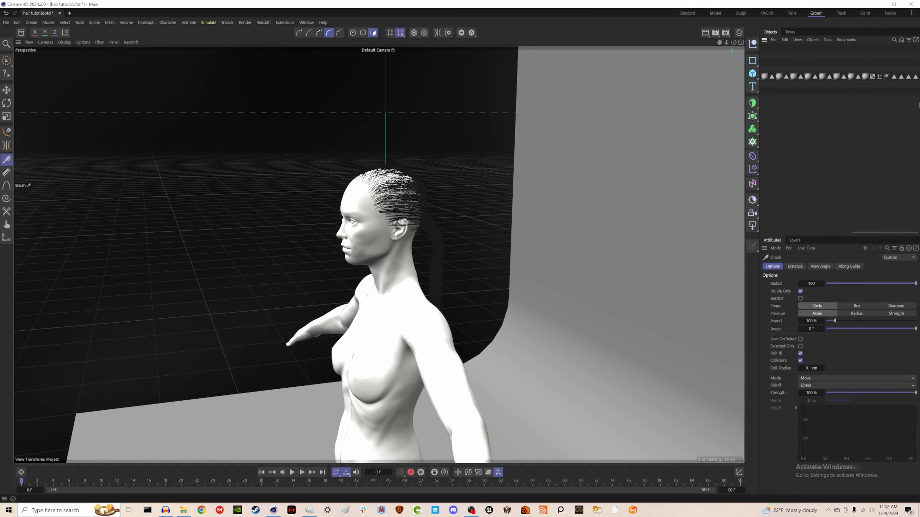
click(909, 77)
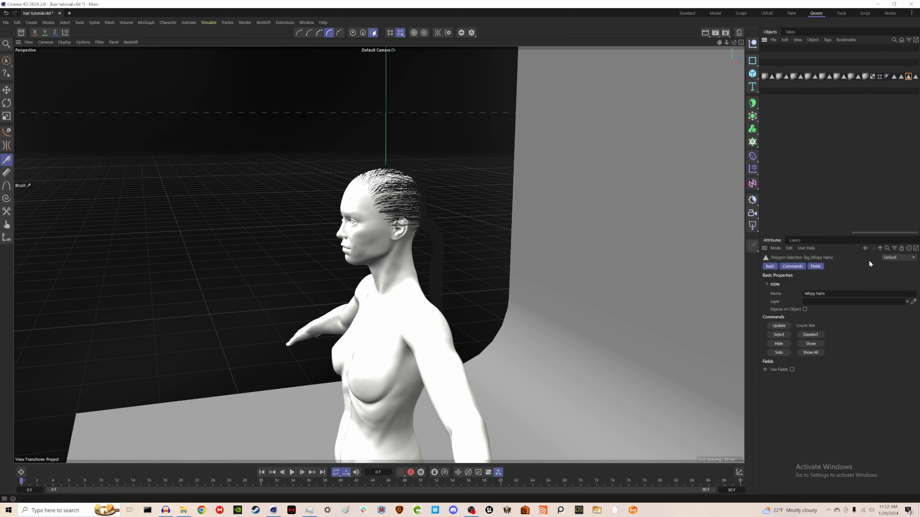
drag(874, 234, 797, 109)
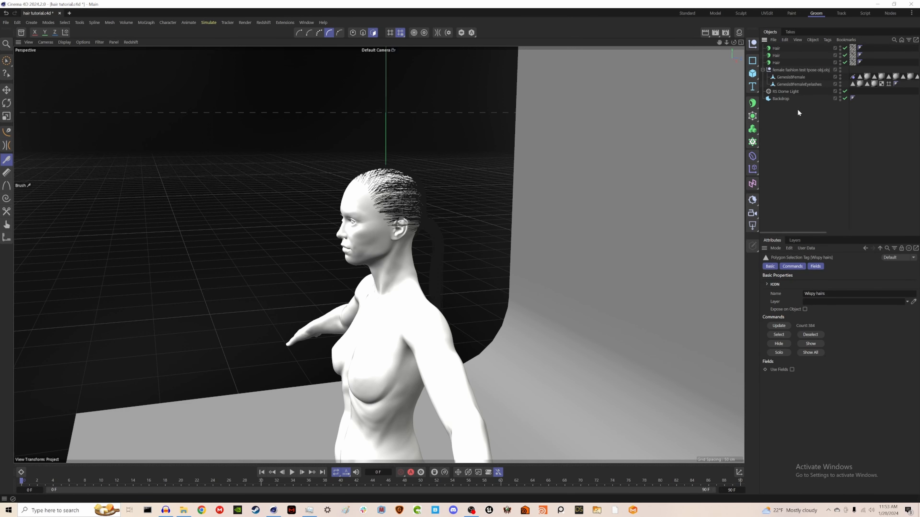
click(793, 77)
click(208, 22)
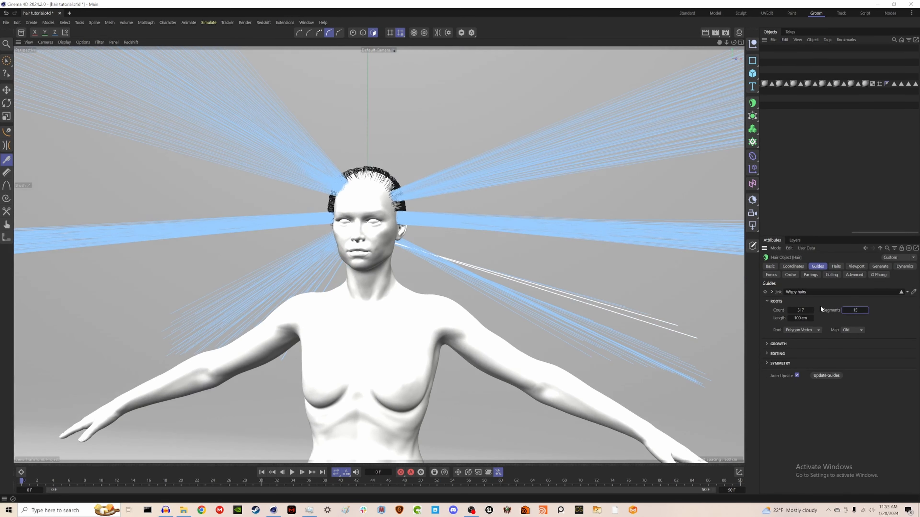
key(Return)
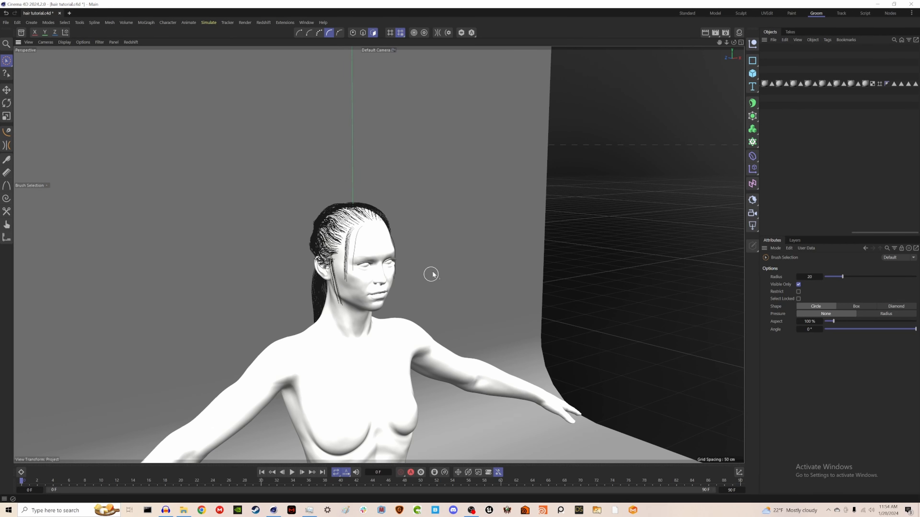
Step: Turn off dynamics for the Left cap and Right cap hair objects
drag(901, 233, 792, 230)
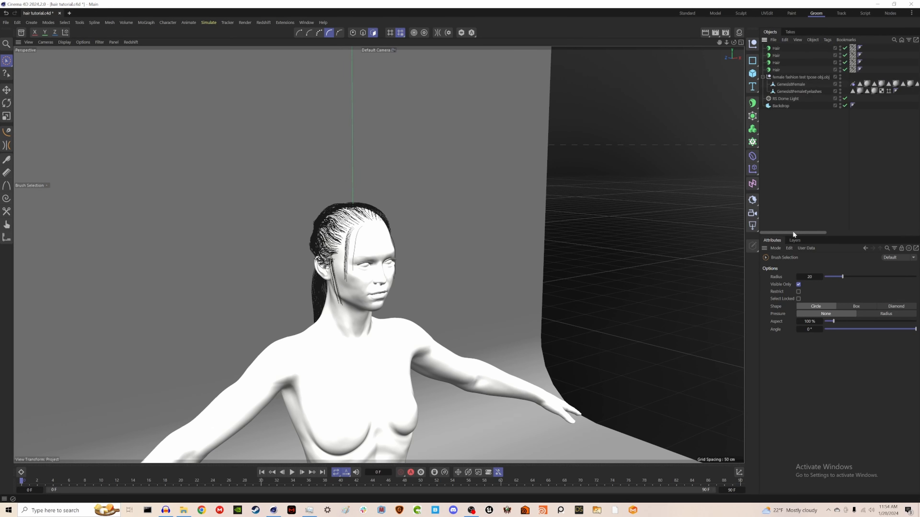
click(773, 70)
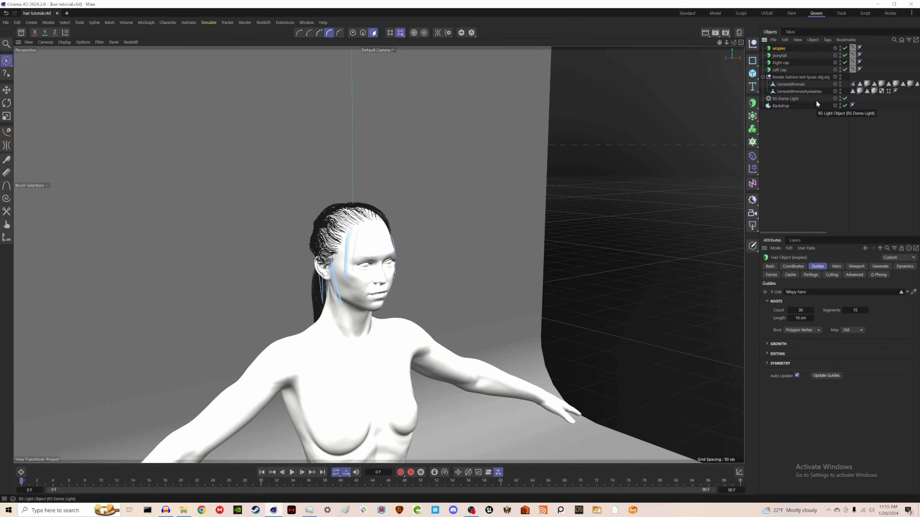
click(784, 68)
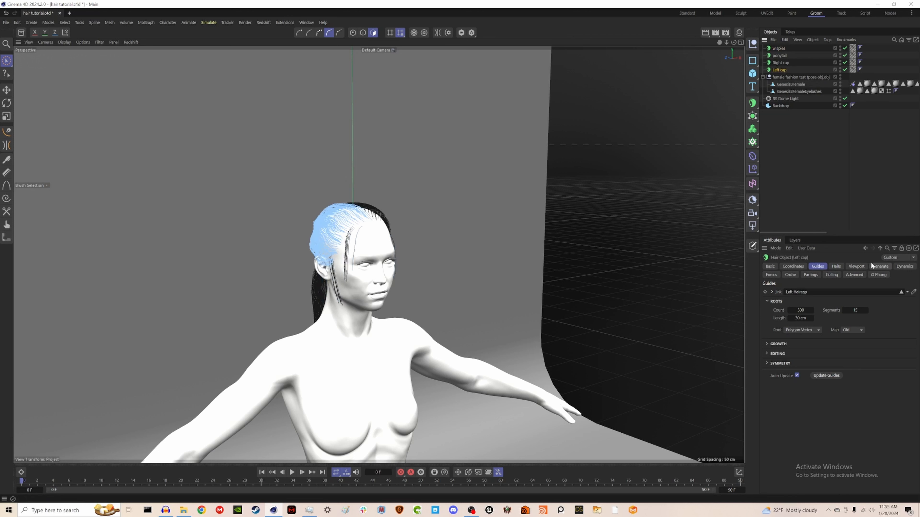
click(905, 267)
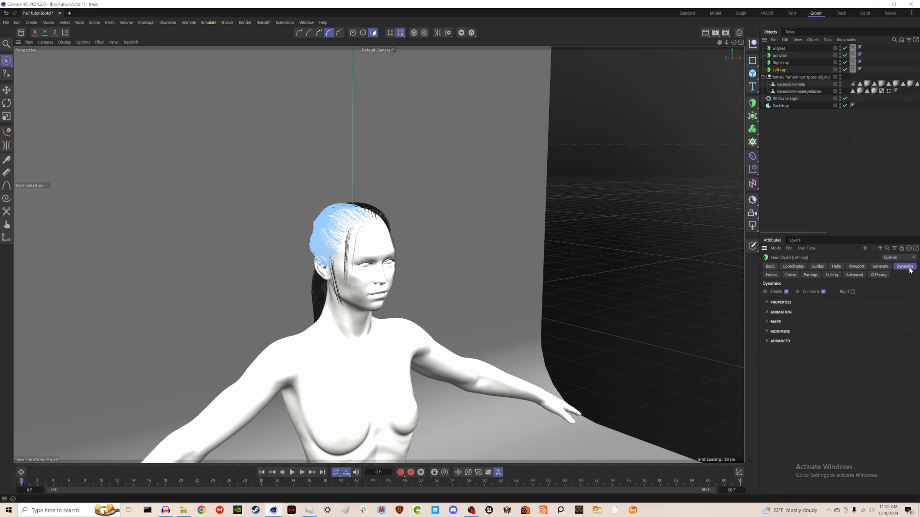
click(785, 291)
click(780, 63)
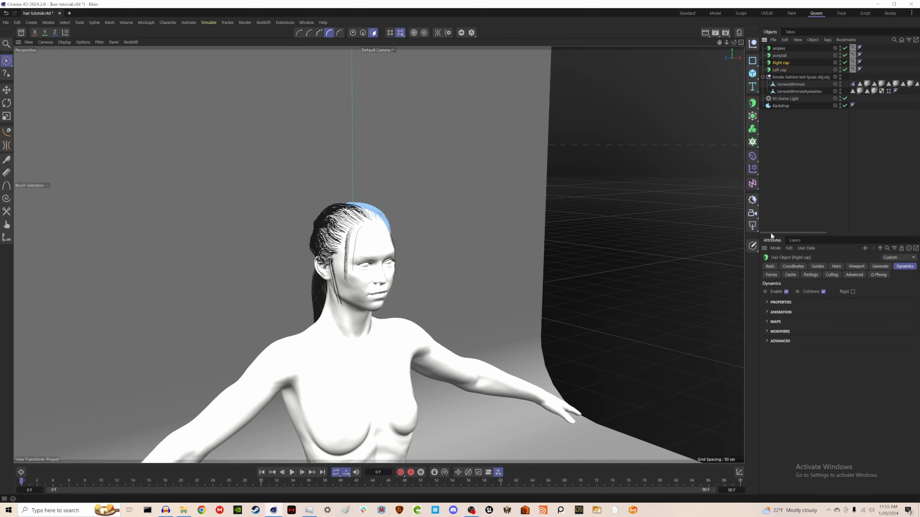
click(786, 292)
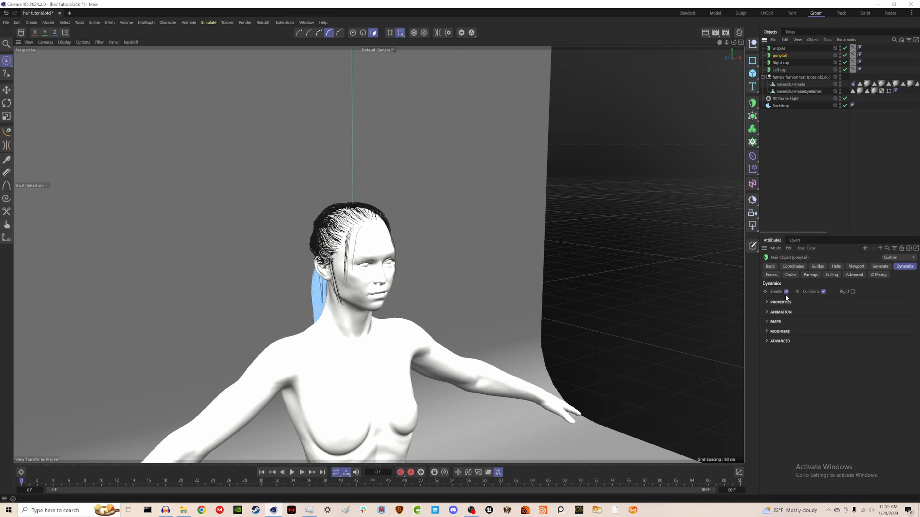
Step: Open the Redshift RenderView and dock it beside the perspective viewport
click(785, 292)
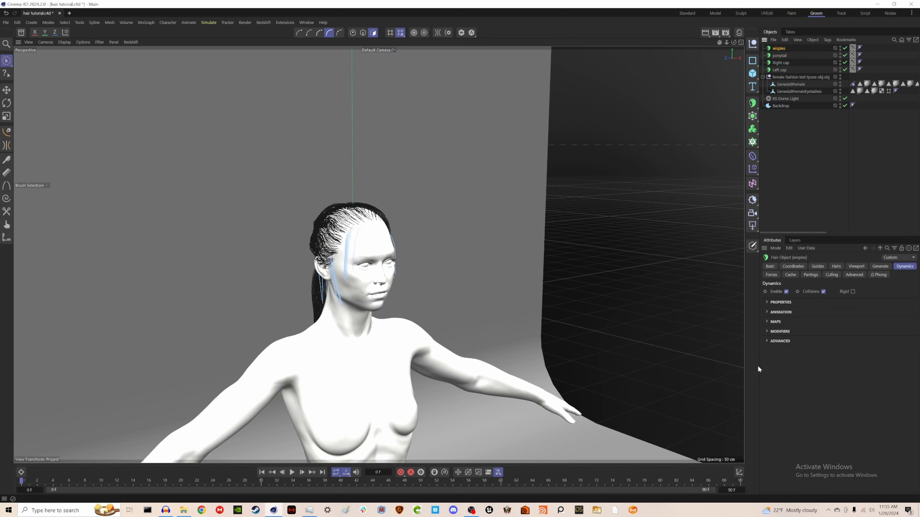
click(825, 163)
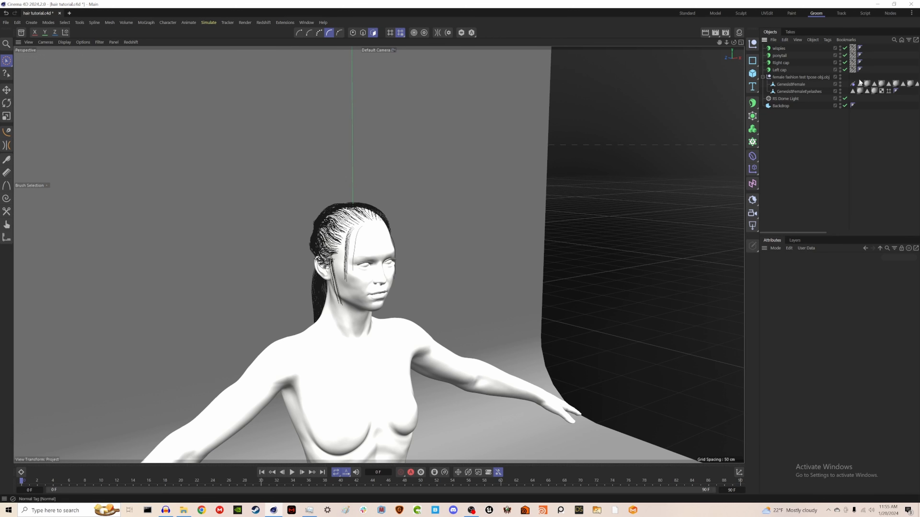
click(259, 22)
click(284, 76)
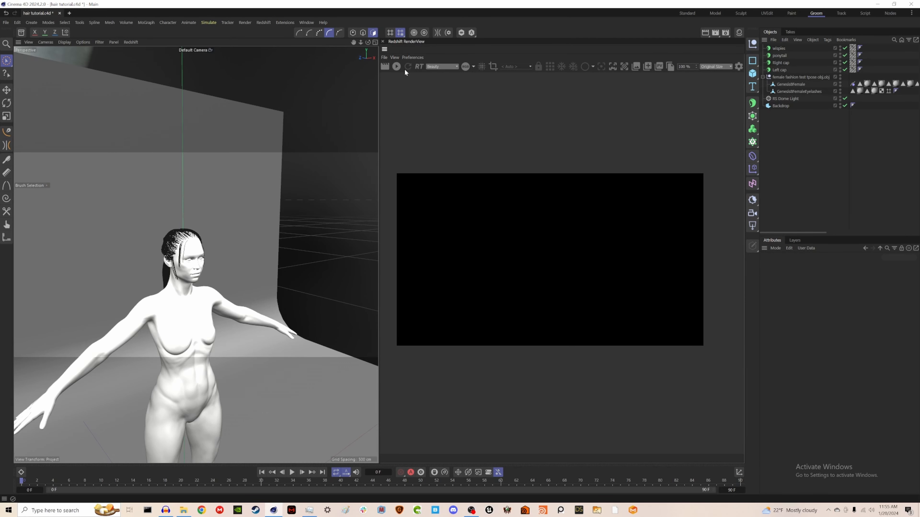
scroll(182, 292, up, 6)
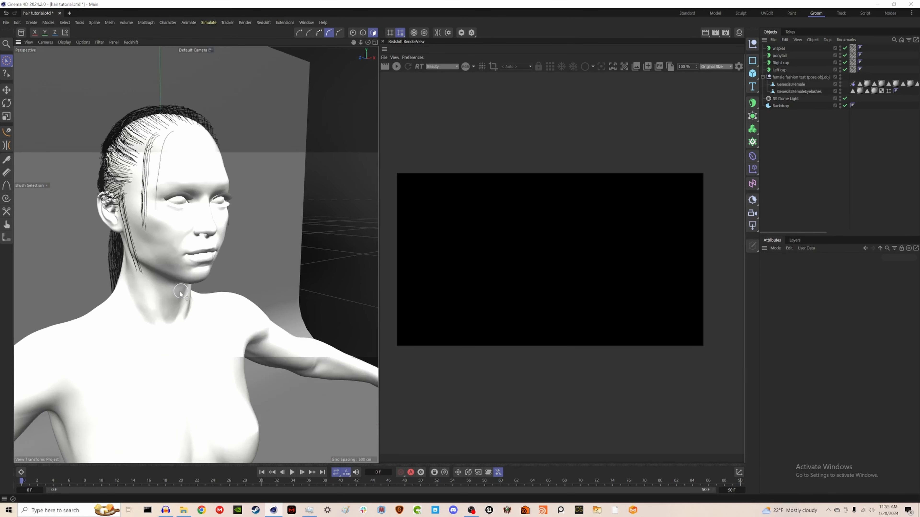
Step: Orbit the viewport around the head to compare the hair with the interactive render
alt+drag(161, 283, 166, 281)
scroll(166, 281, down, 3)
alt+middle_drag(146, 270, 182, 267)
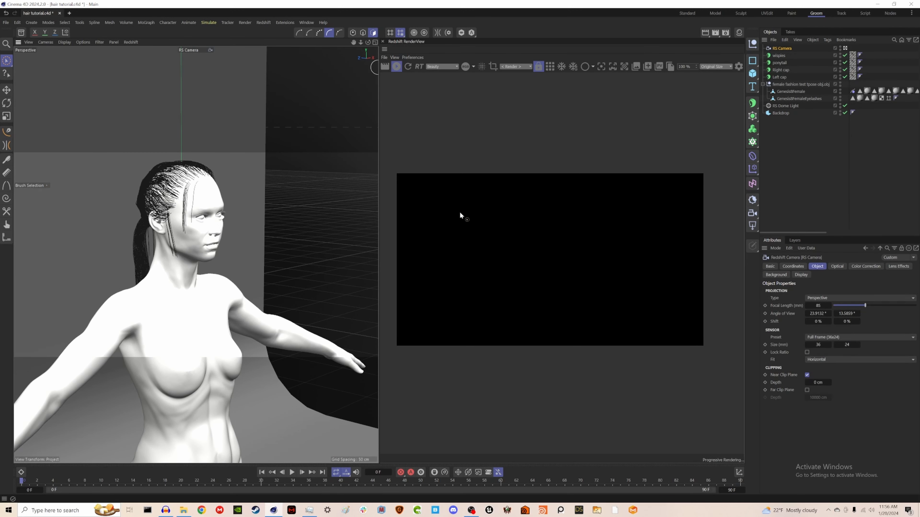
click(834, 207)
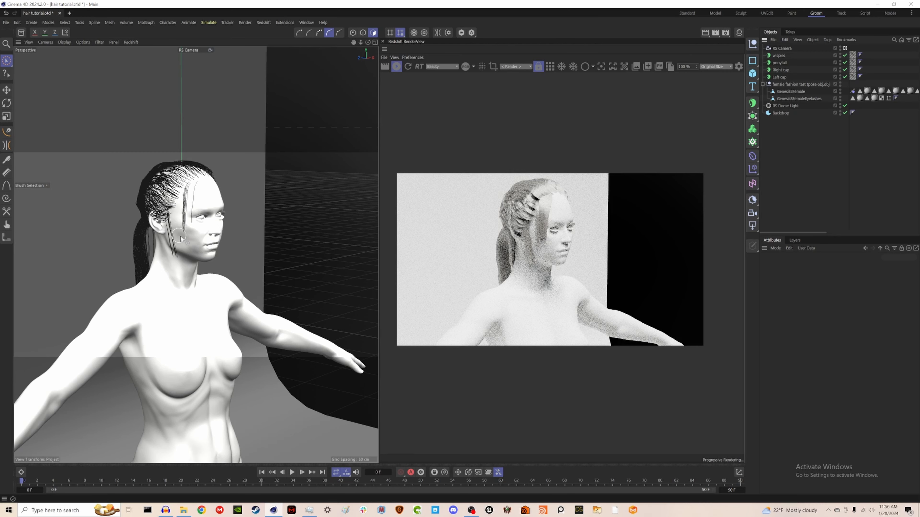
mouse_move(208, 247)
alt+mouse_down()
mouse_move(240, 244)
mouse_move(79, 241)
alt+mouse_up()
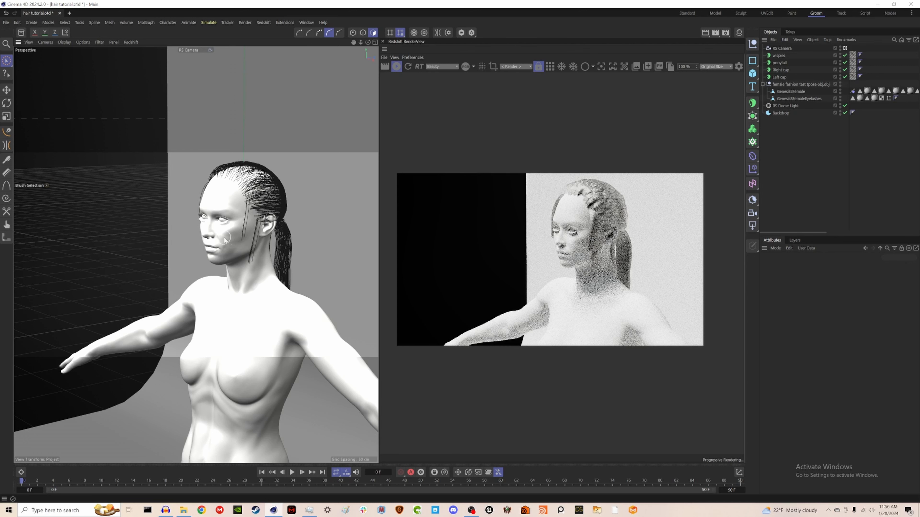
alt+drag(238, 235, 342, 240)
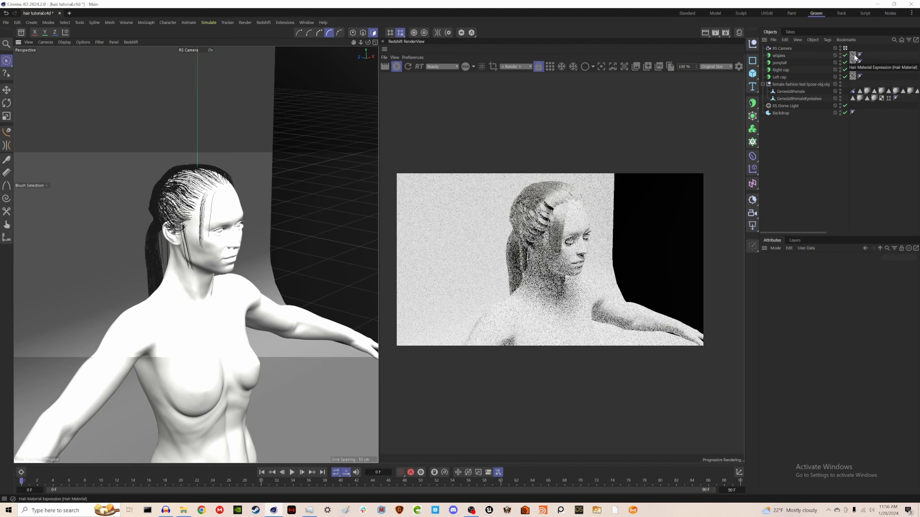
Step: Set the left cap hair material's thickness to 0.2 cm at the root and 0.05 cm at the tip, and pull the thickness curve's end down
click(853, 77)
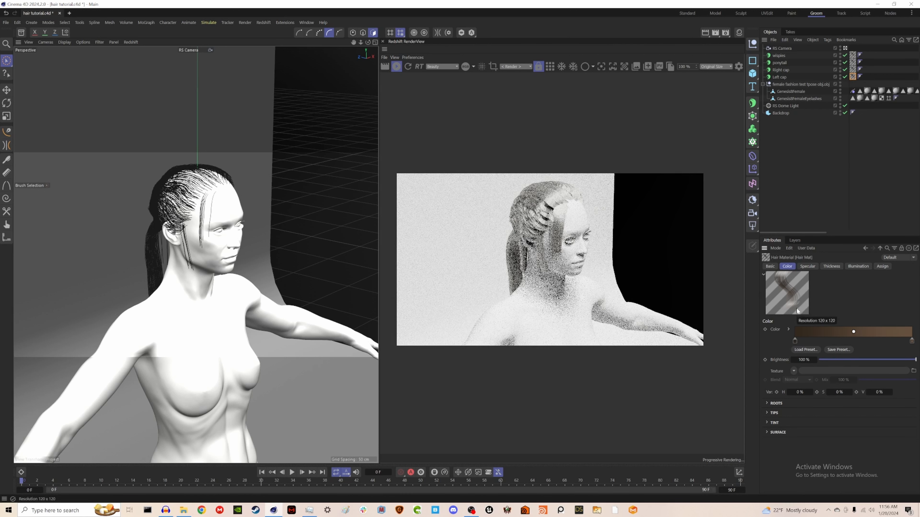
click(830, 268)
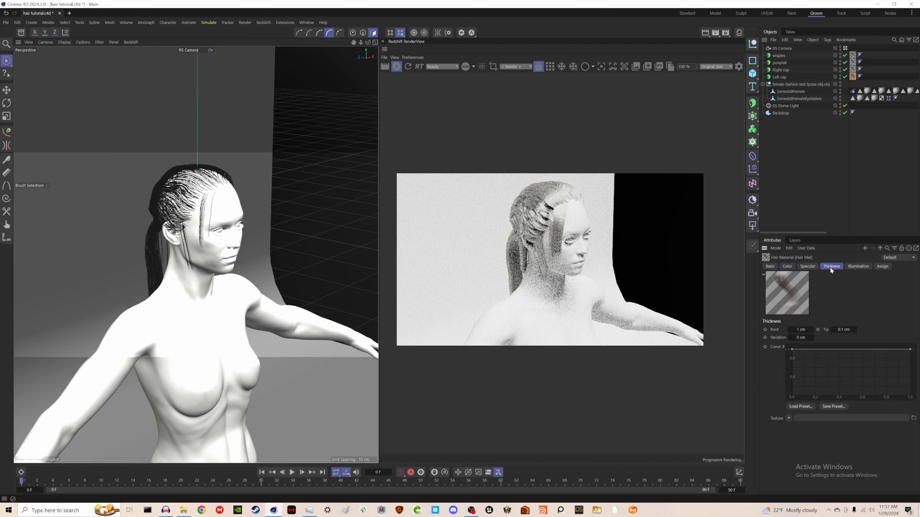
click(800, 331)
text(.2)
key(Tab)
text(.)
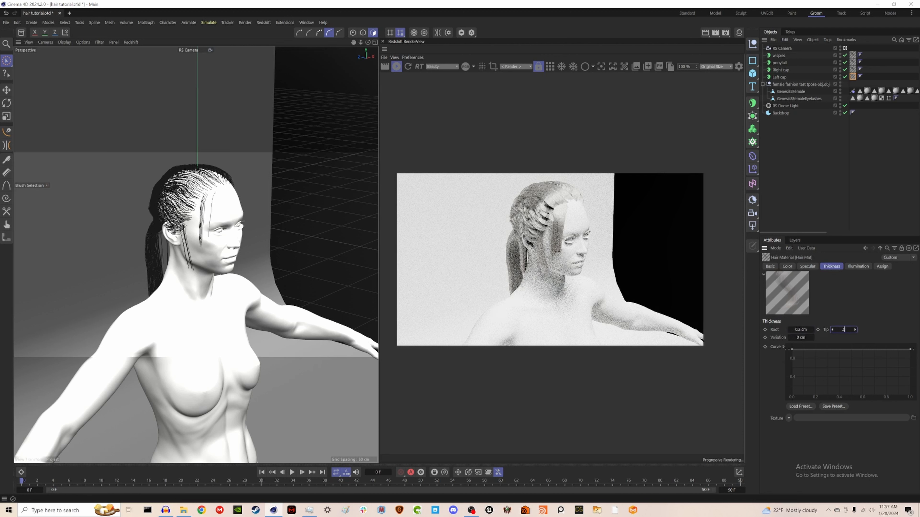
text(05)
key(Return)
click(910, 351)
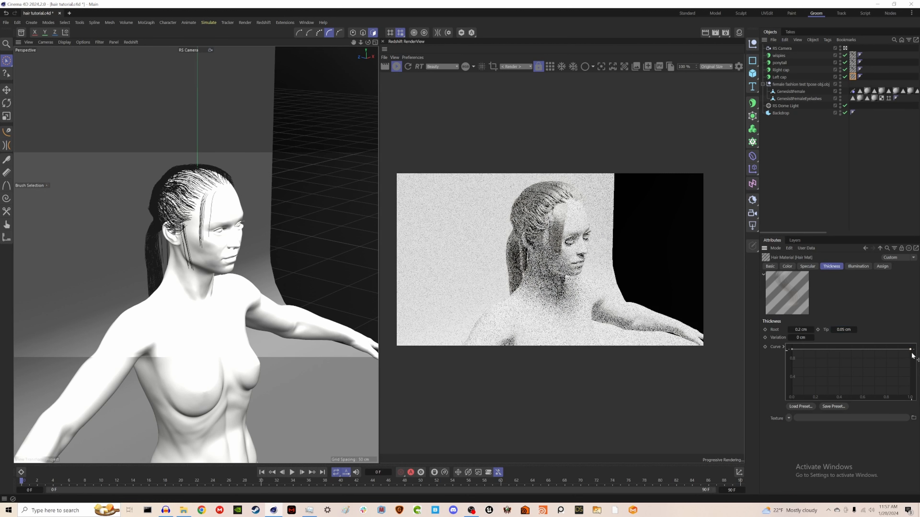
drag(910, 350, 911, 397)
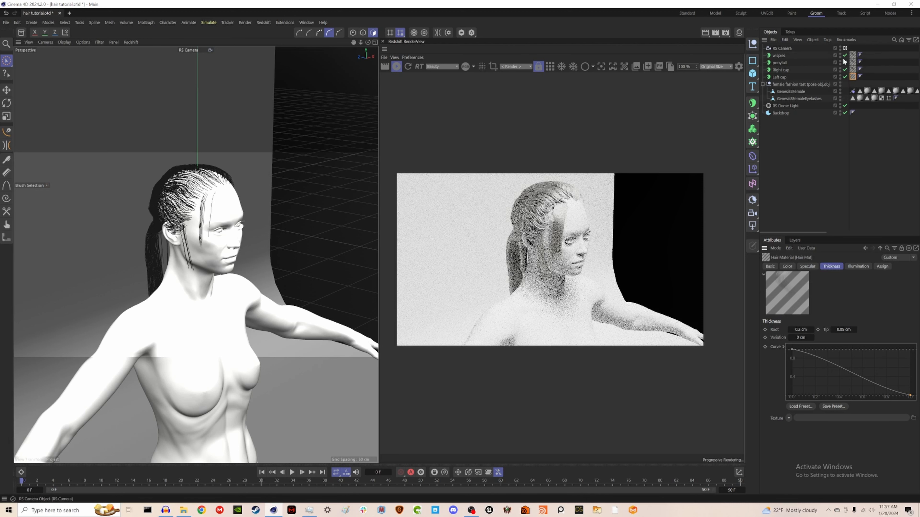
Step: Rename the hair material to Hair Main and apply it to the Right cap hair object
click(738, 33)
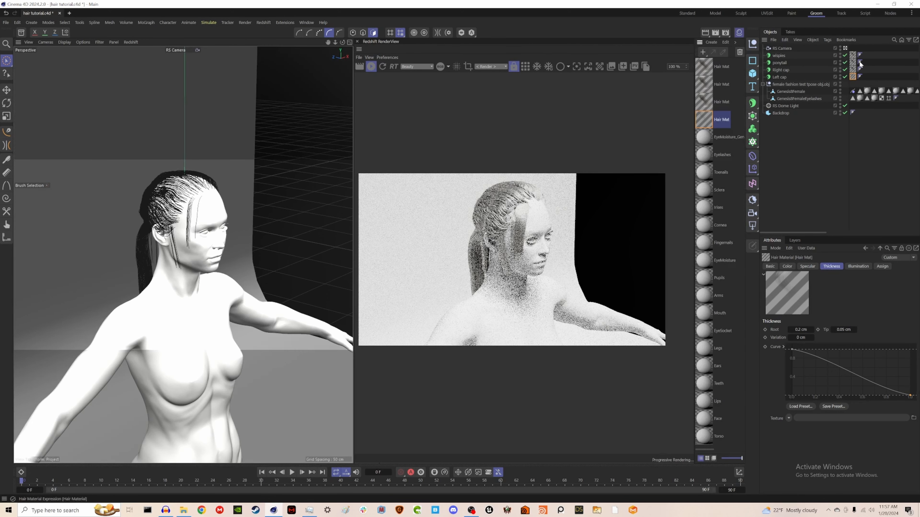
double_click(721, 121)
text(Hair)
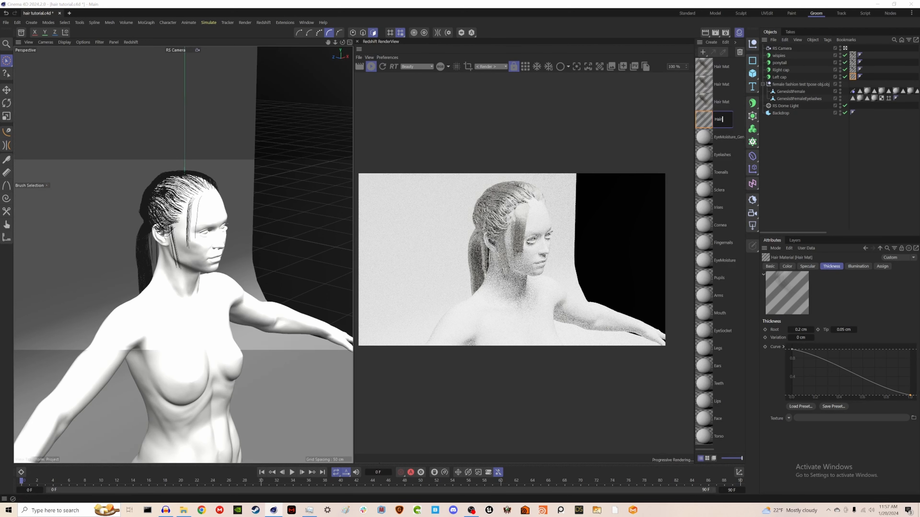
text( Main)
key(Return)
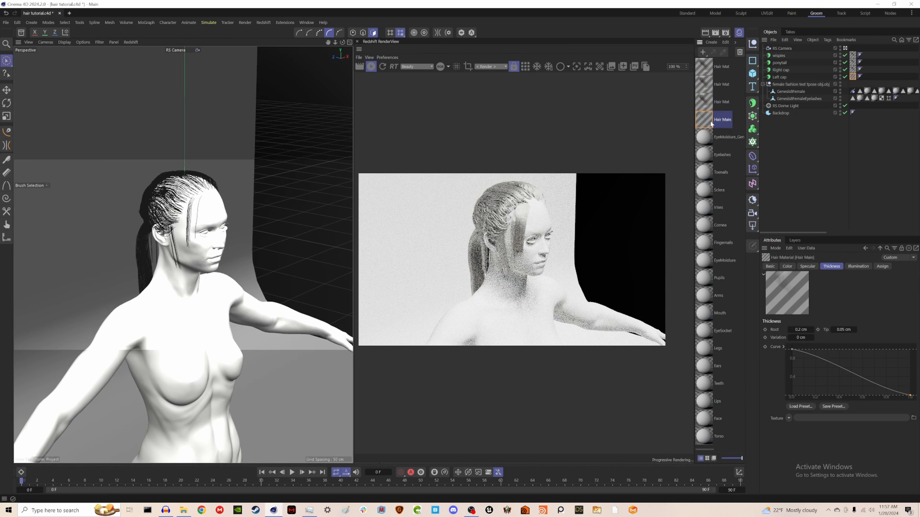
drag(745, 109, 855, 70)
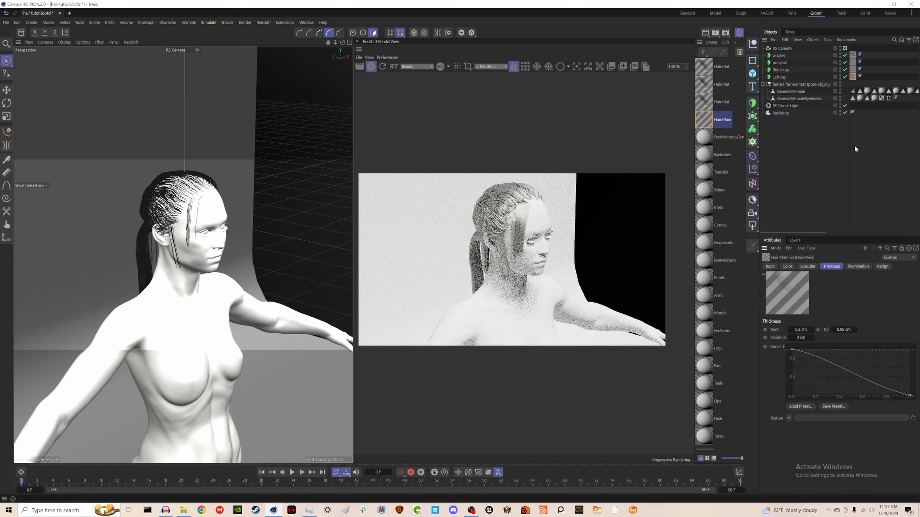
click(740, 33)
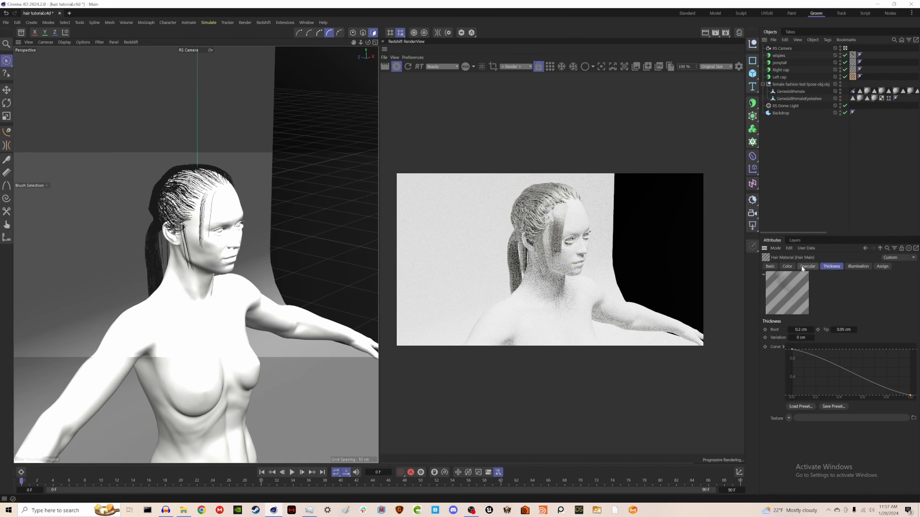
Step: Set the Hair Main material's root thickness to 0.1 cm
click(788, 267)
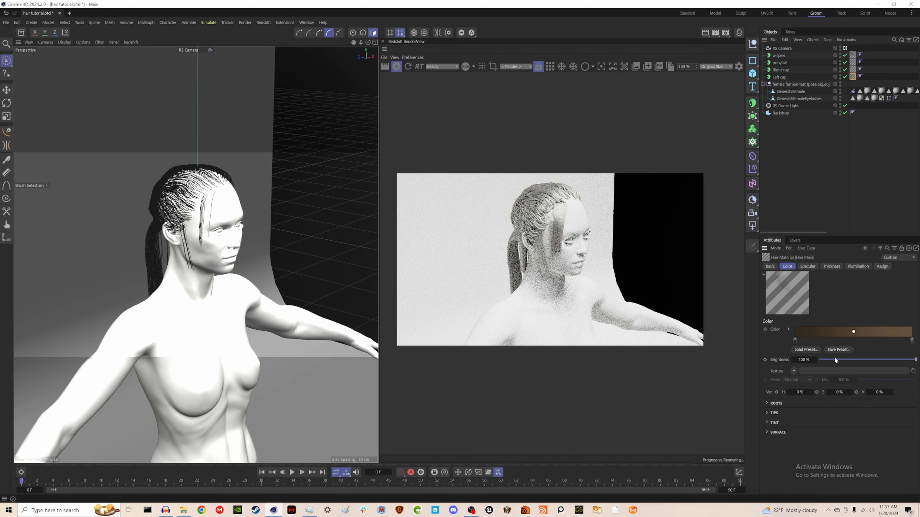
click(831, 267)
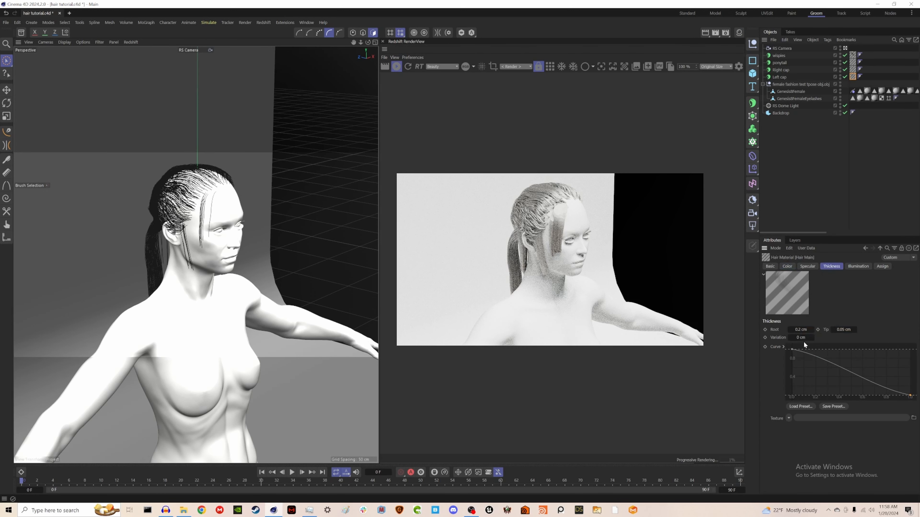
click(806, 330)
text(0.1)
key(Return)
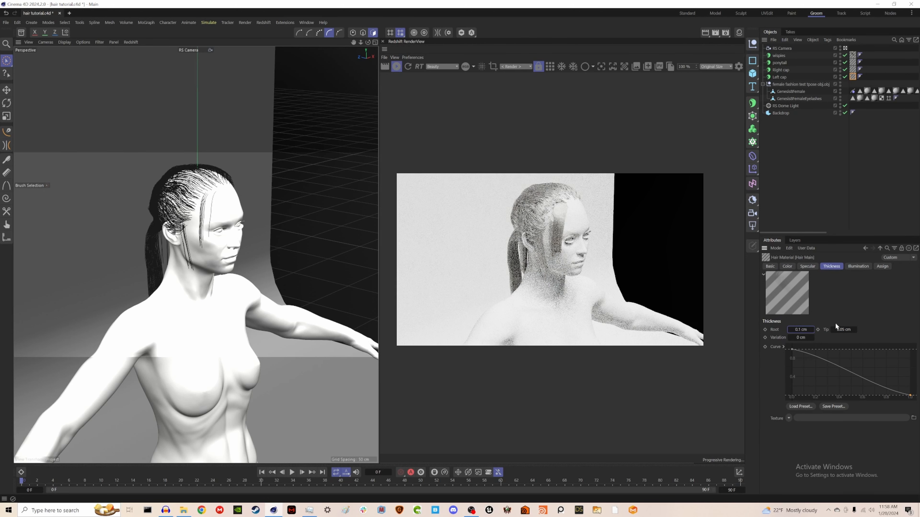
Step: Duplicate the Hair Main material and rename the copy Hair whispies
click(739, 33)
ctrl+drag(709, 119, 712, 109)
double_click(722, 119)
text(Hair whisp)
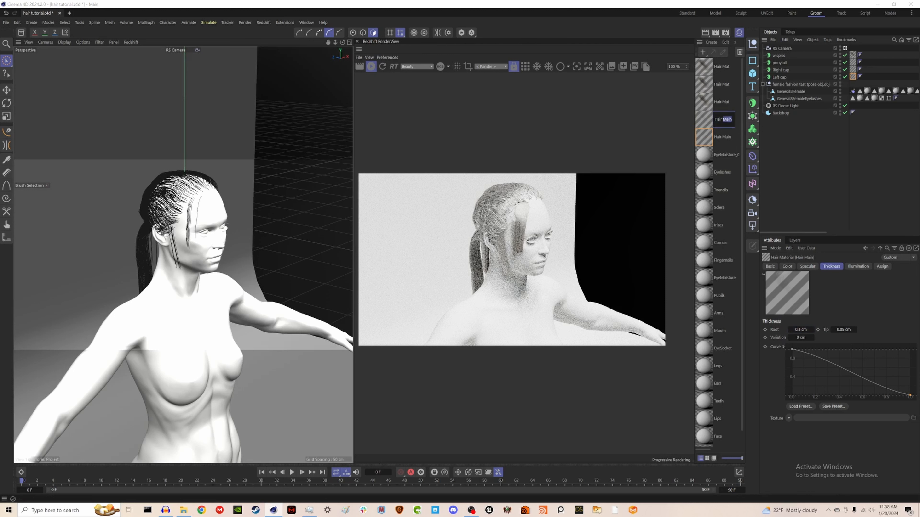
text(ies)
key(Return)
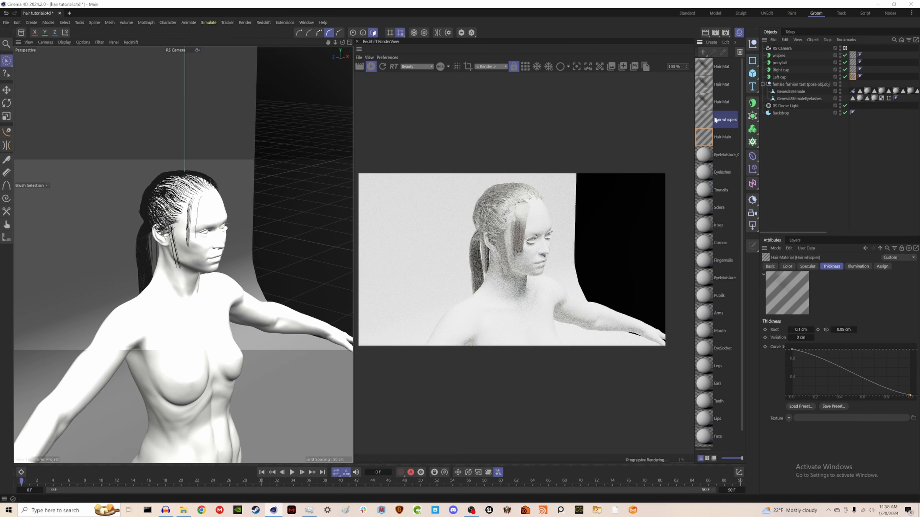
Step: Apply the Hair whispies material to the wispies hair object and set its hair count to 500
click(715, 104)
shift+click(719, 69)
click(741, 53)
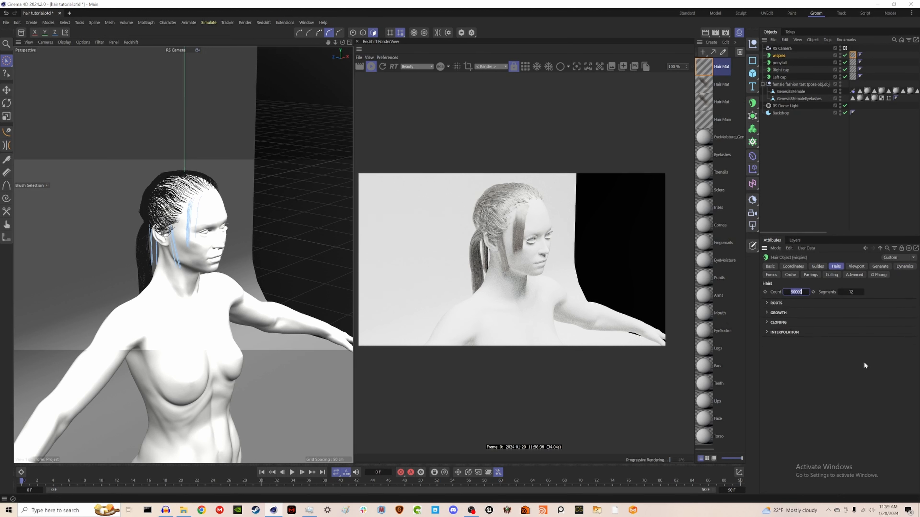
text(500)
key(Return)
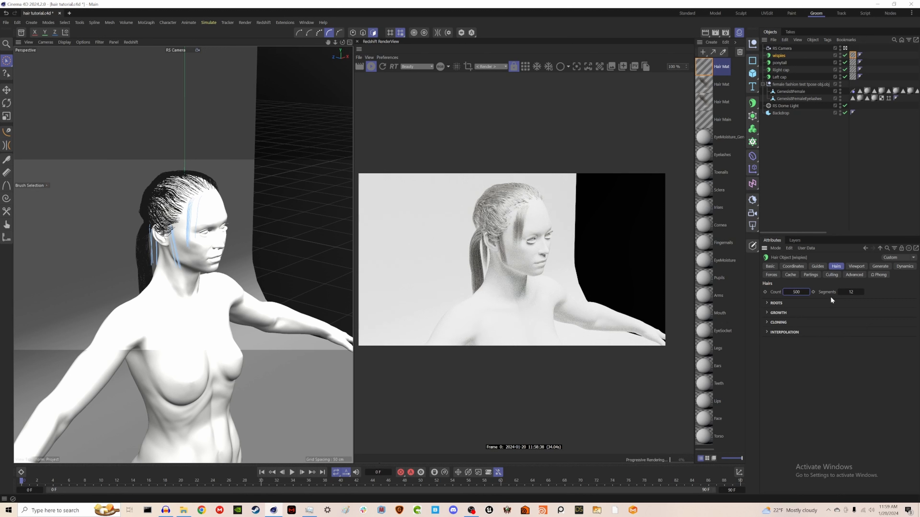
Step: Set the Left cap hair object's hair count to 20000
click(702, 121)
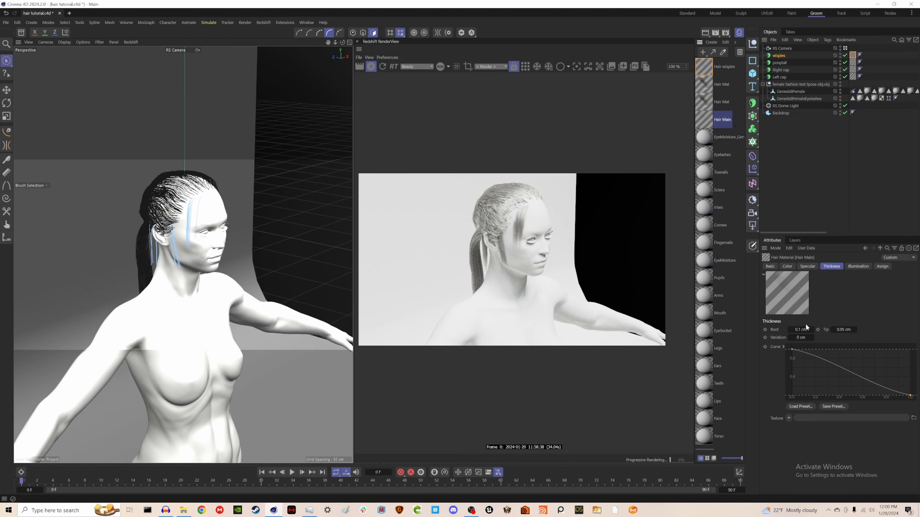
click(780, 70)
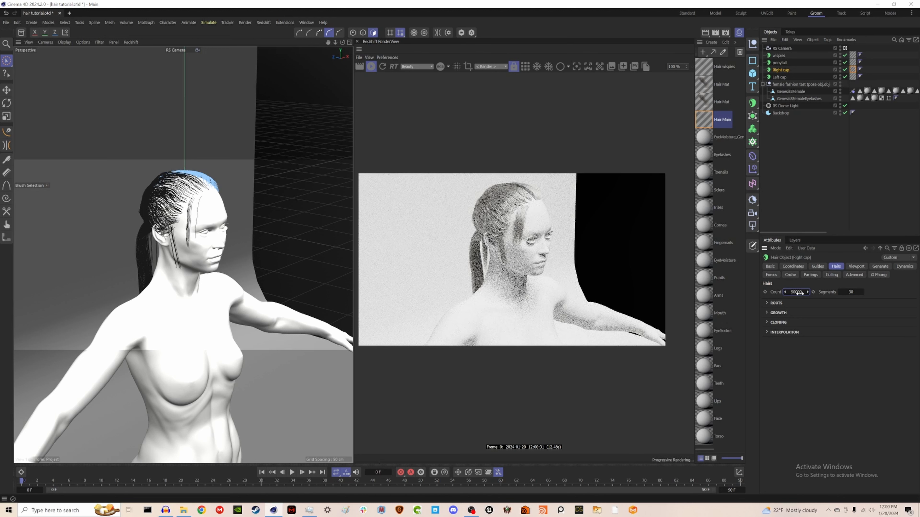
click(779, 76)
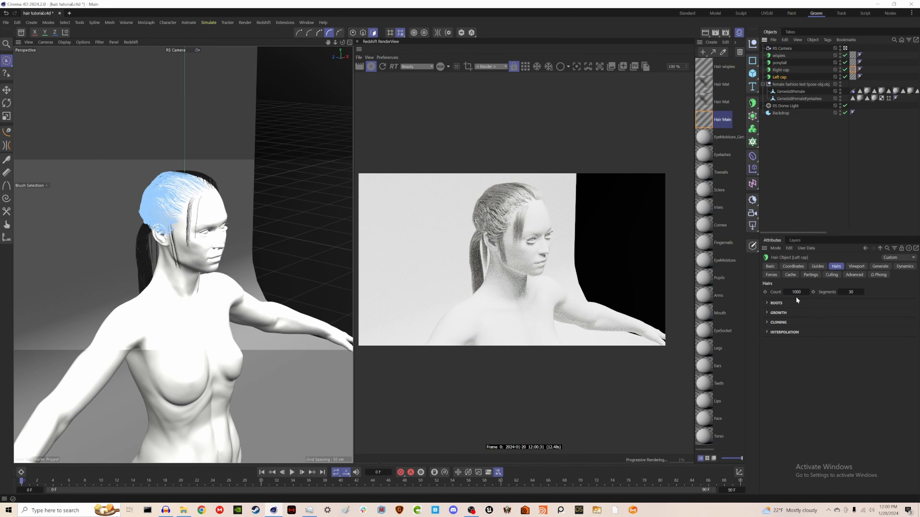
double_click(796, 293)
text(50)
key(Return)
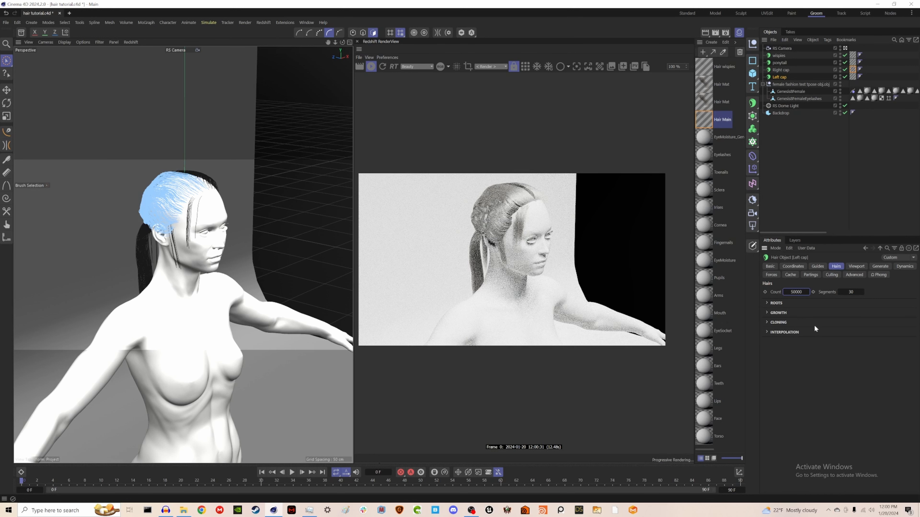
double_click(800, 289)
text(200)
key(Return)
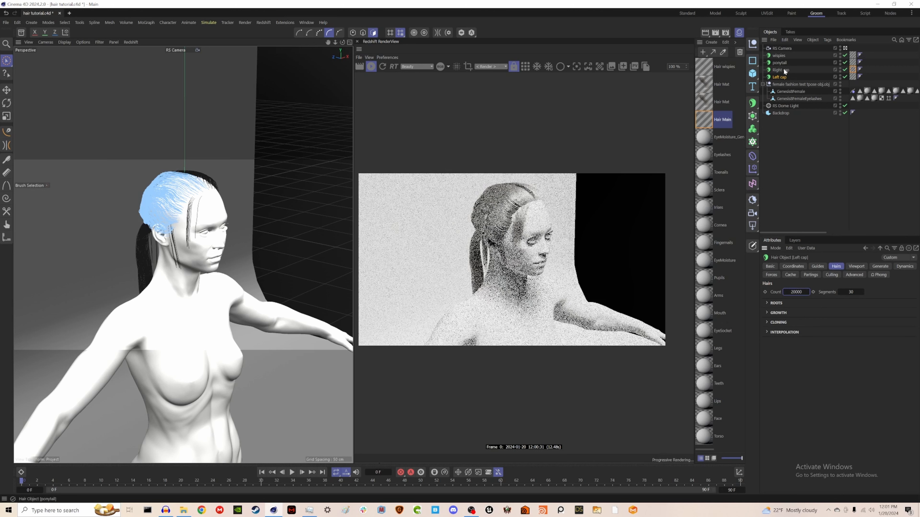
Step: Set the Right cap hair object's hair count to 20000
click(782, 70)
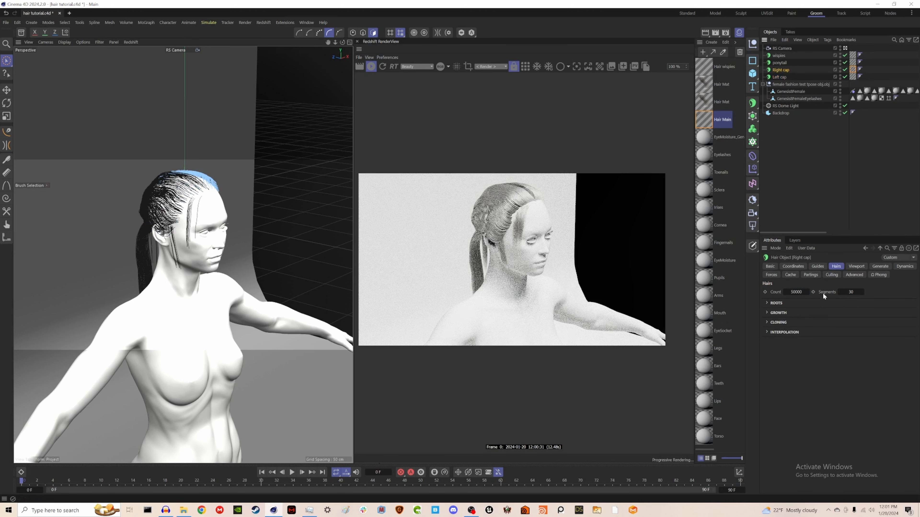
double_click(795, 292)
key(BackSpace)
text(20000)
key(Return)
Step: Close the material manager and save the scene file
click(739, 32)
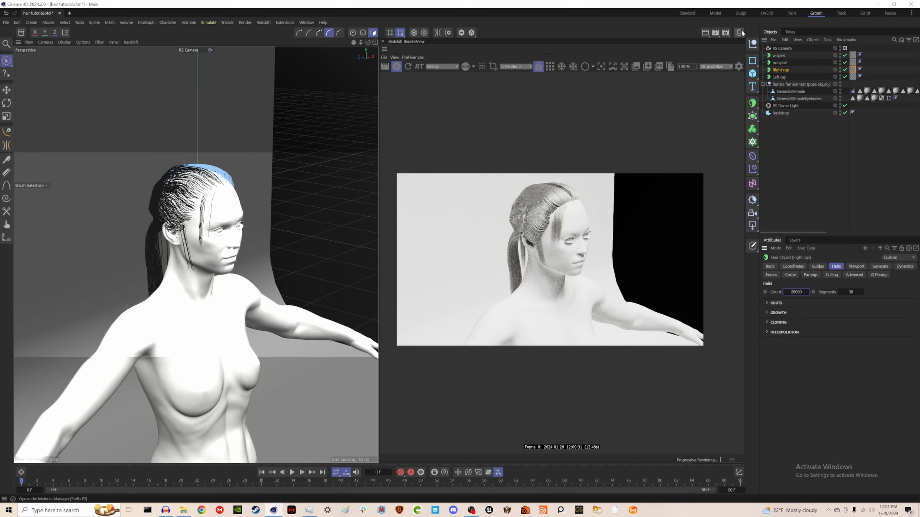
key(ctrl+s)
alt+drag(186, 241, 369, 242)
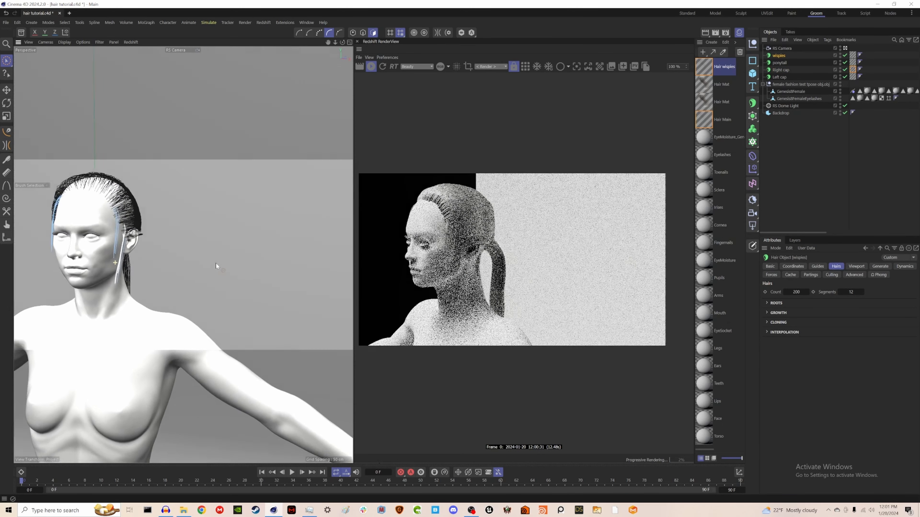
alt+drag(216, 266, 248, 262)
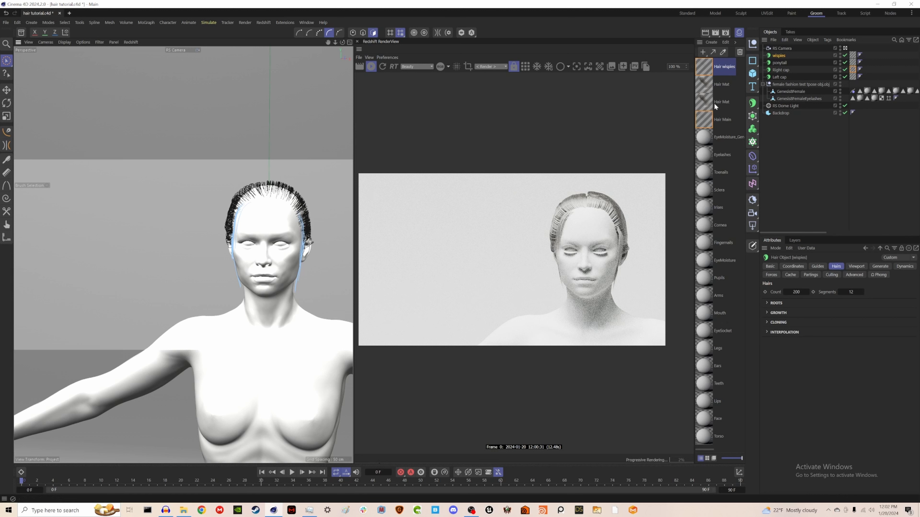
Step: Set the wispies hair object's segments to 30
click(855, 293)
text(30)
click(779, 63)
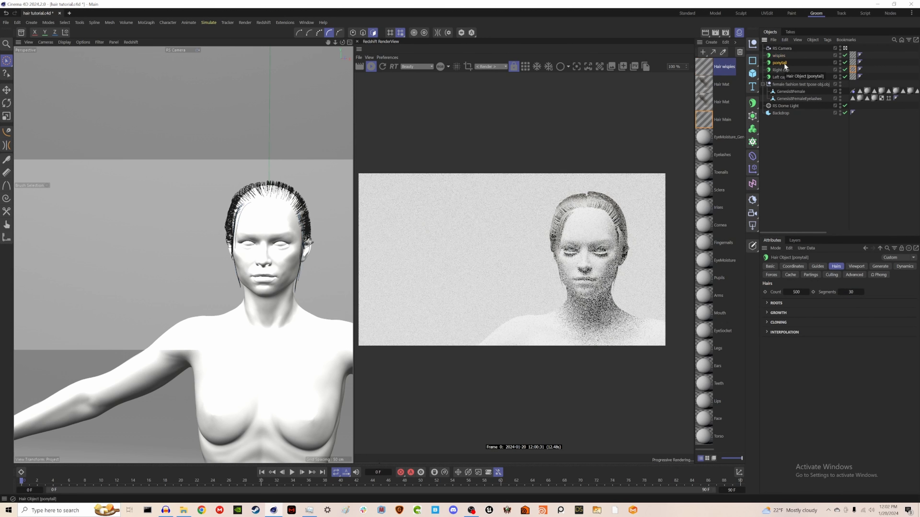
Step: Set the Right cap hair object's segments to 60
click(781, 70)
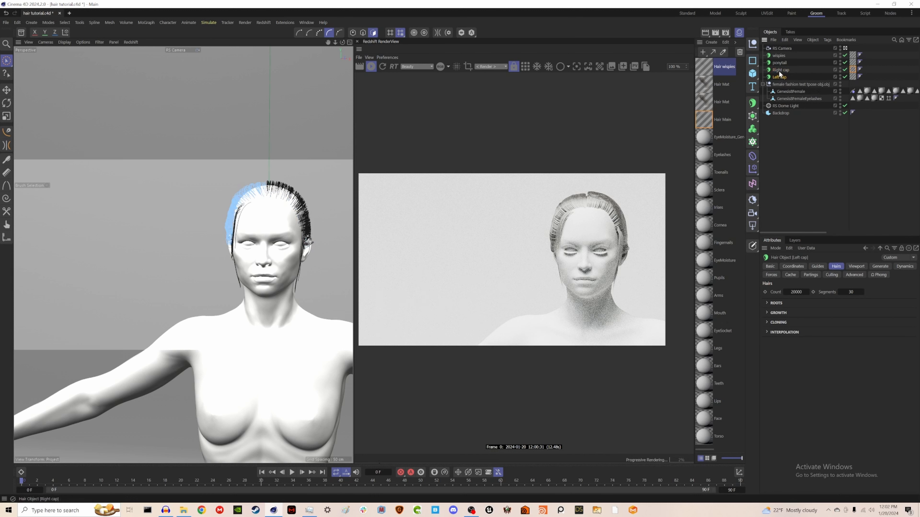
double_click(852, 292)
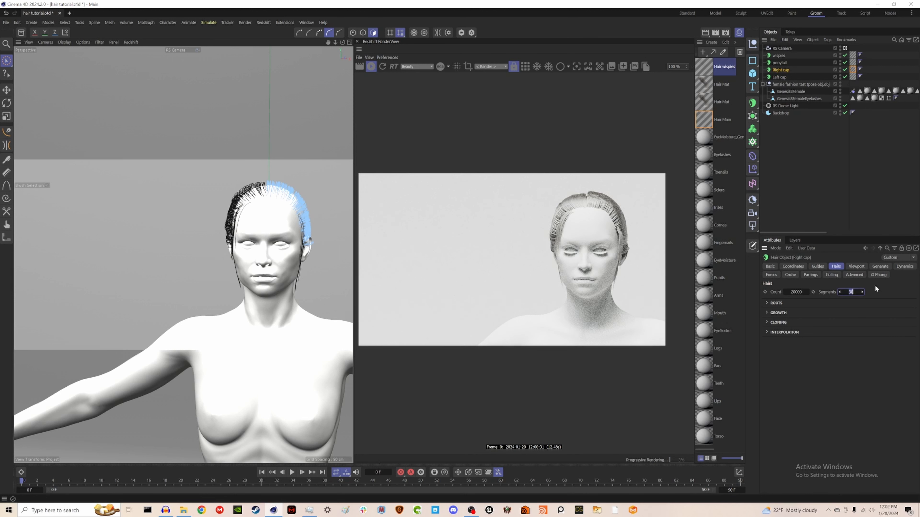
text(60)
Step: Set the Left cap hair object's segments to 60
click(778, 77)
double_click(852, 292)
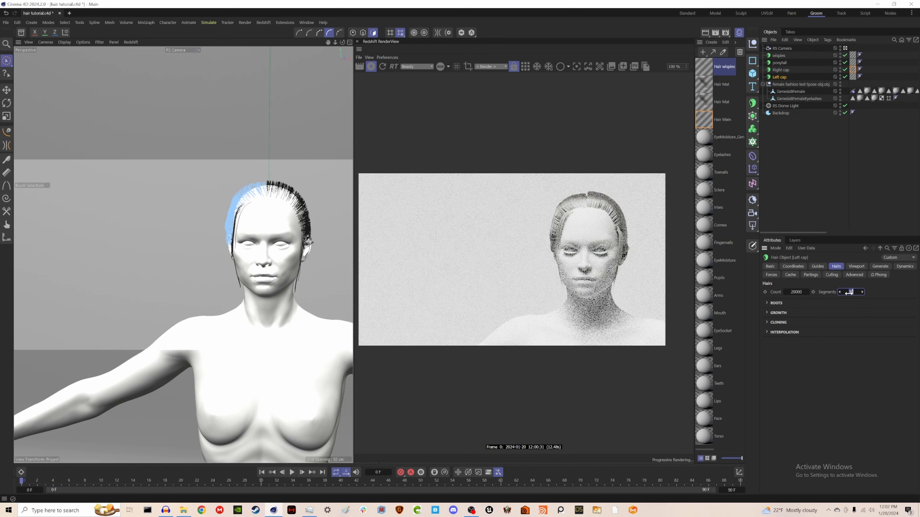
text(60)
key(Return)
Step: Reduce the Right cap hair object's hair count to 10000
click(842, 207)
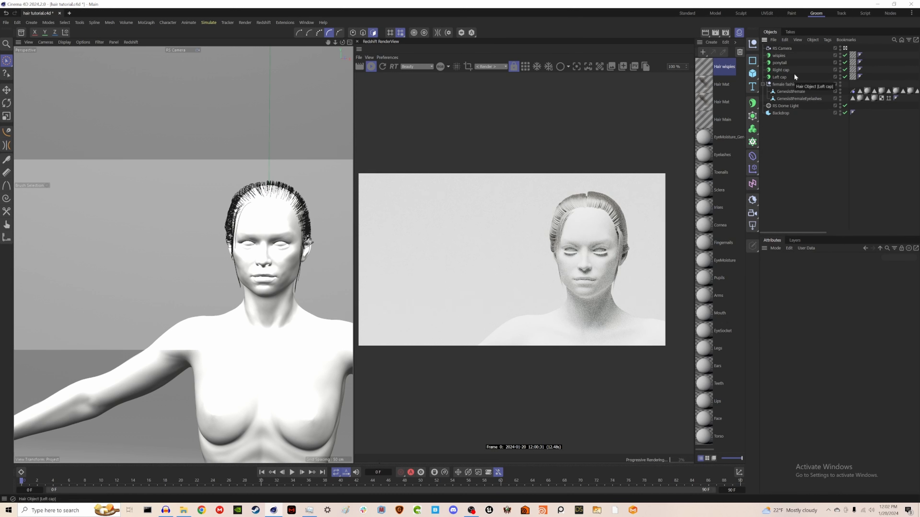
click(779, 71)
click(799, 292)
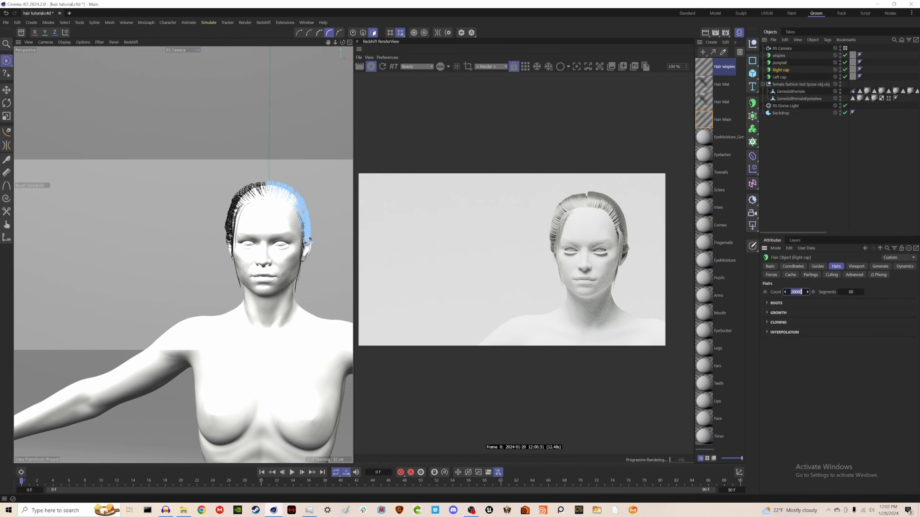
text(1000)
key(Return)
Step: Reduce the Left cap hair object's hair count to 10000
click(780, 77)
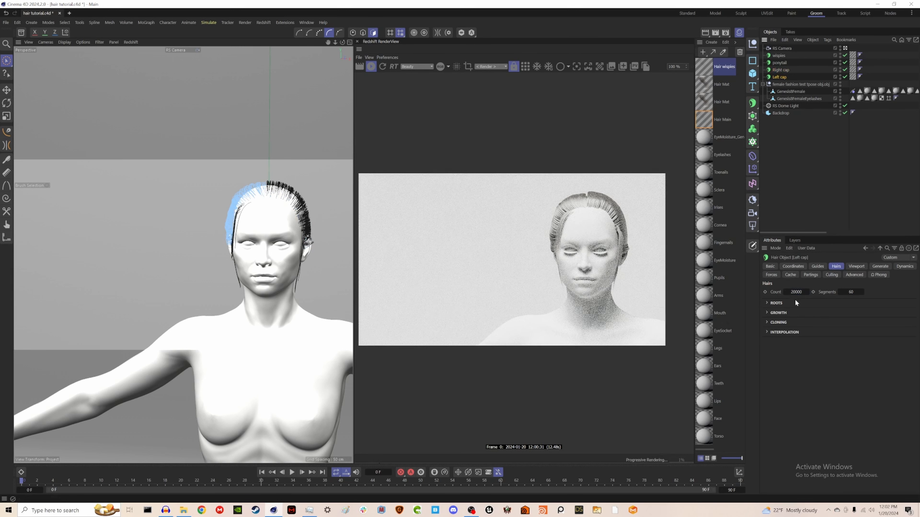
click(796, 292)
alt+drag(253, 268, 341, 267)
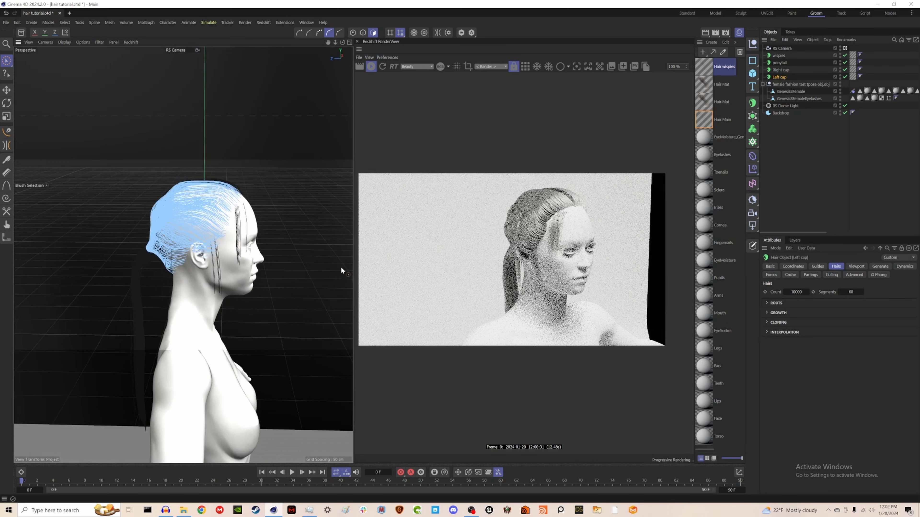
alt+middle_drag(233, 276, 302, 220)
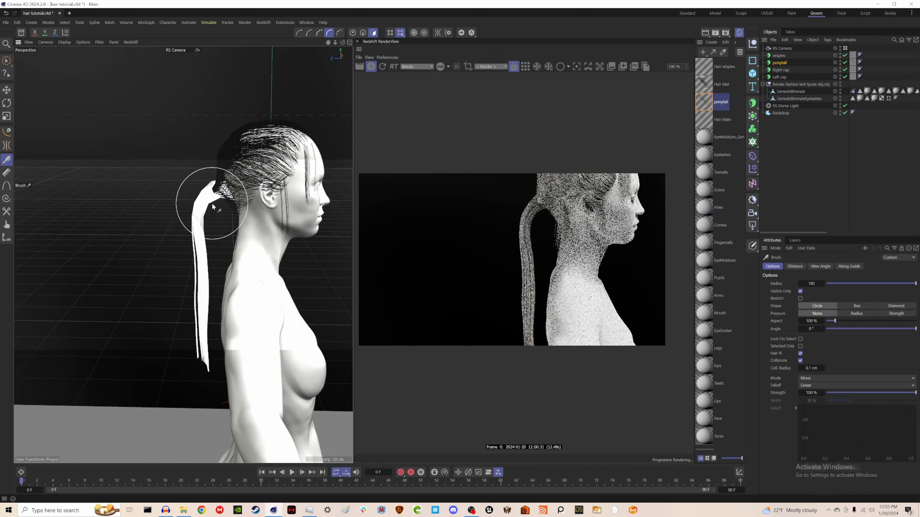
Step: Brush the ponytail strands to shape them along the back of the neck
scroll(217, 203, up, 5)
drag(230, 204, 234, 227)
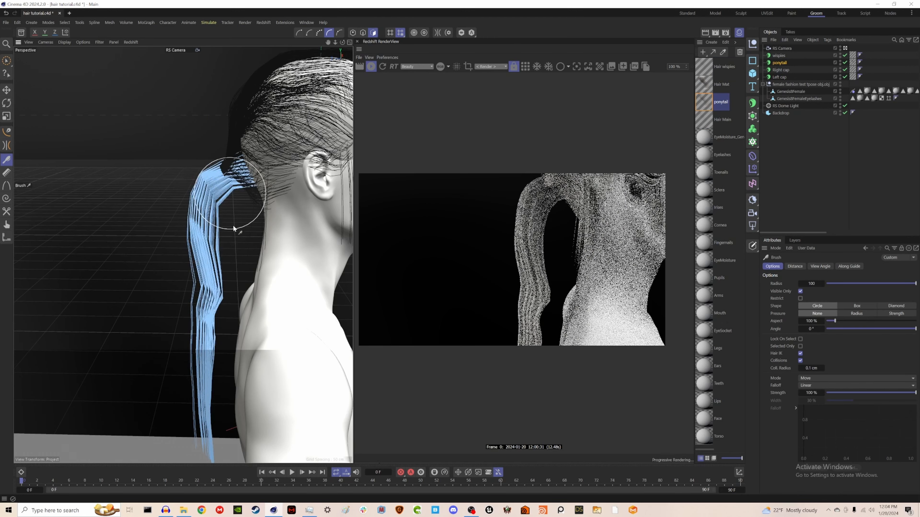
scroll(234, 227, down, 5)
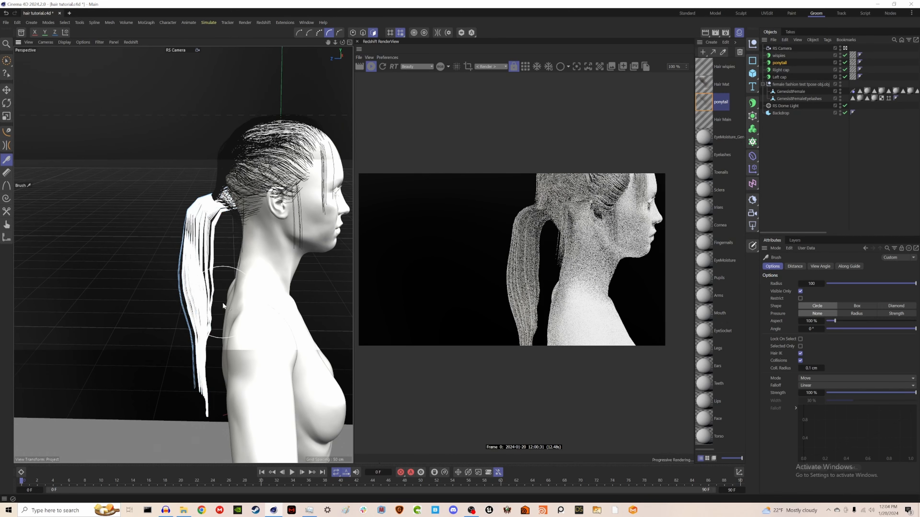
scroll(223, 305, down, 3)
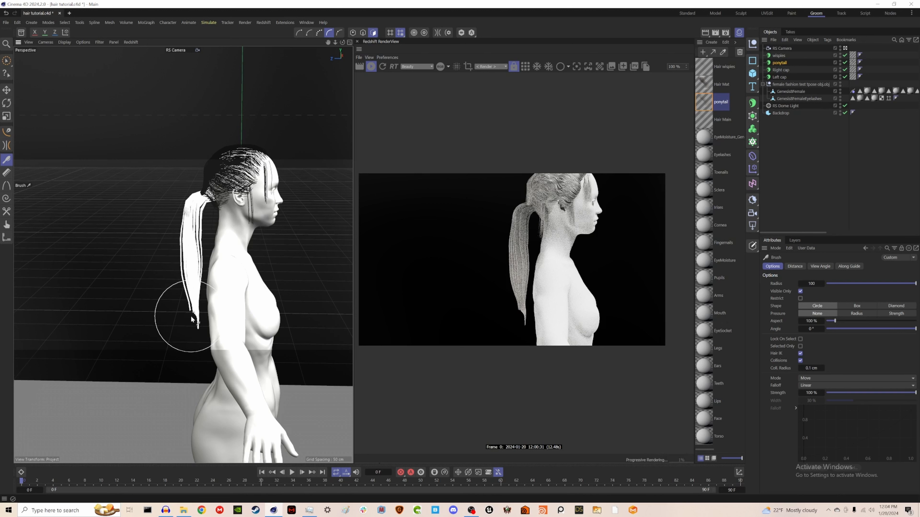
click(191, 317)
Step: Trim the ponytail tips with the Cut tool
click(7, 212)
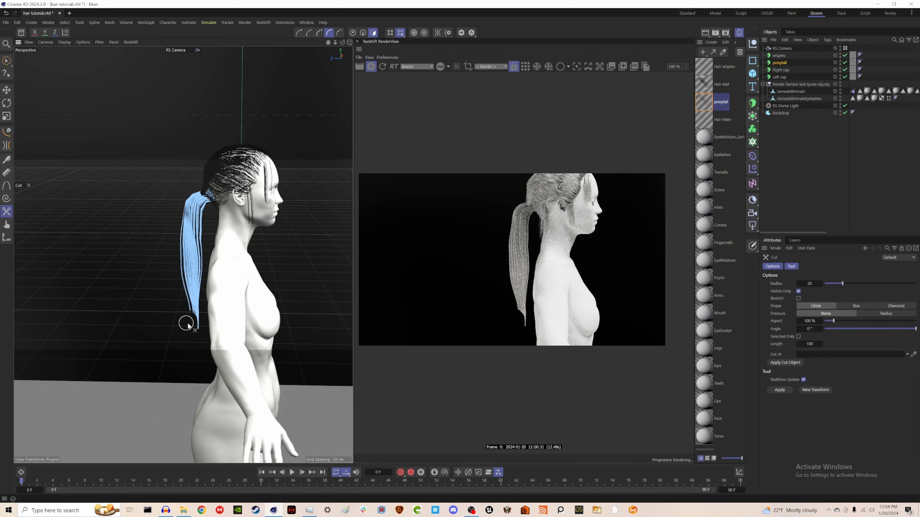
drag(190, 321, 206, 322)
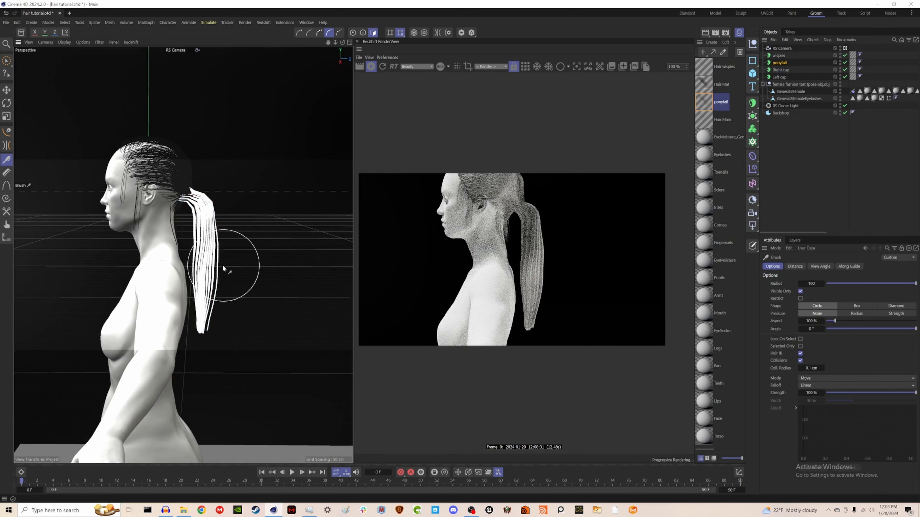
alt+middle_drag(225, 262, 251, 285)
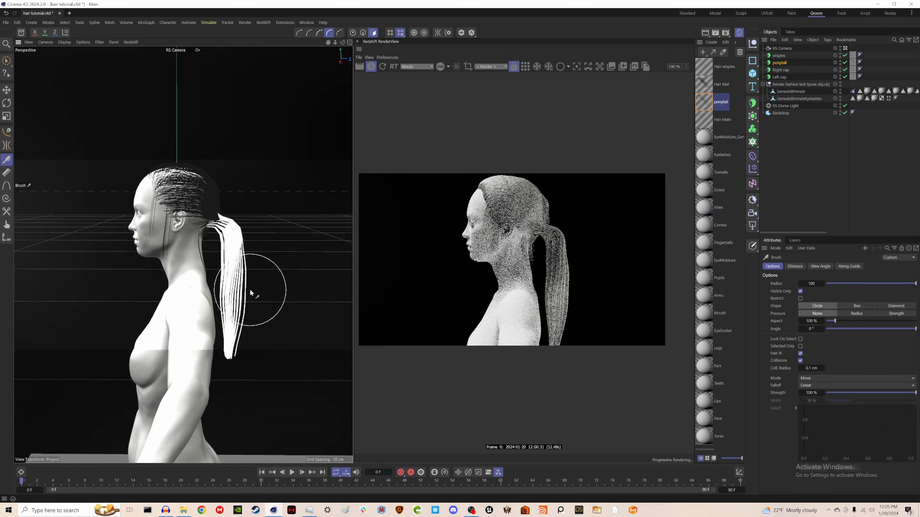
Step: Save the scene and brush the ponytail near its root
key(ctrl+s)
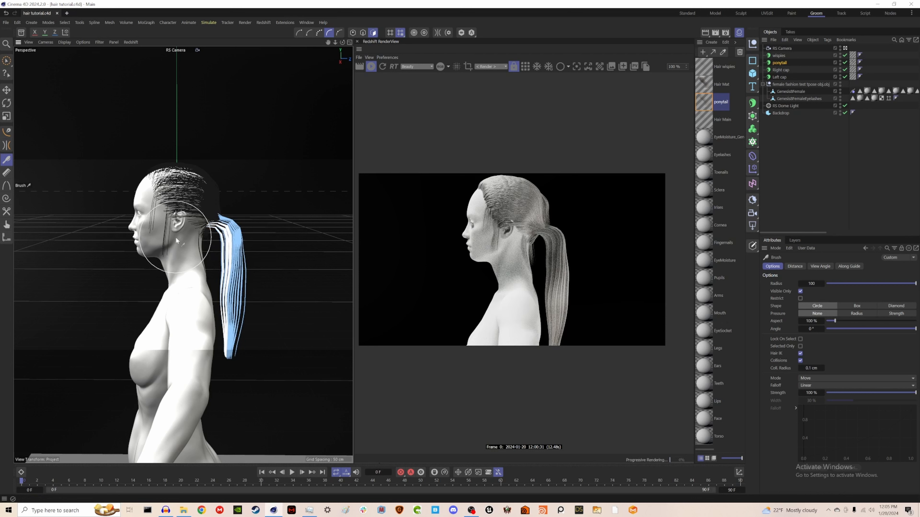
drag(180, 245, 195, 255)
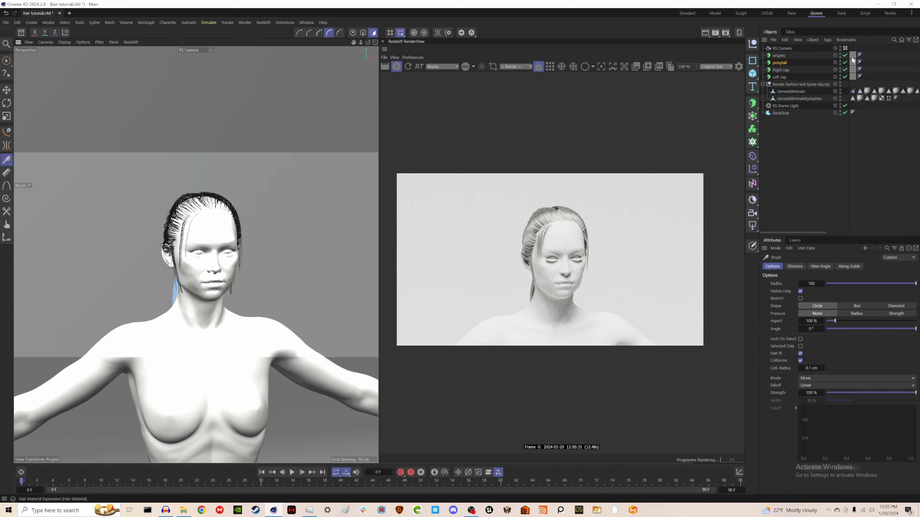
Step: Enable Clump, Displace and Frizz on the Hair Main material
click(739, 32)
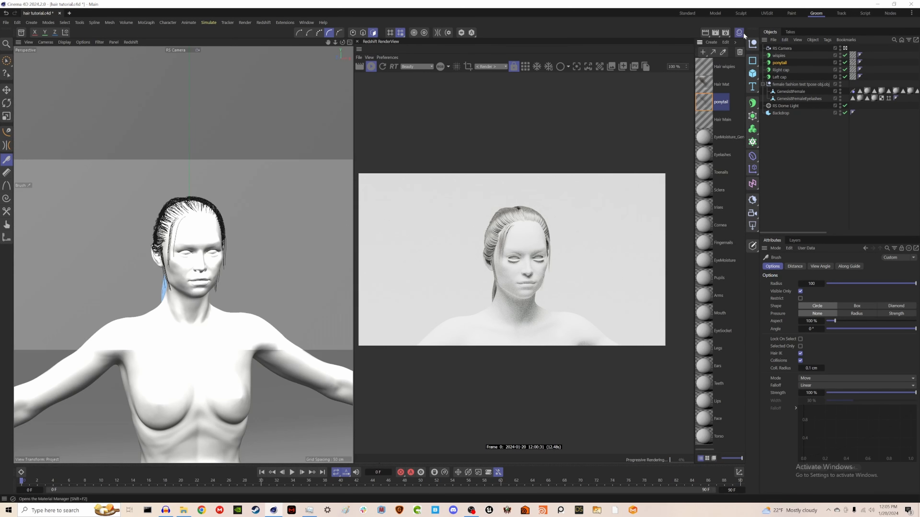
click(722, 119)
click(770, 266)
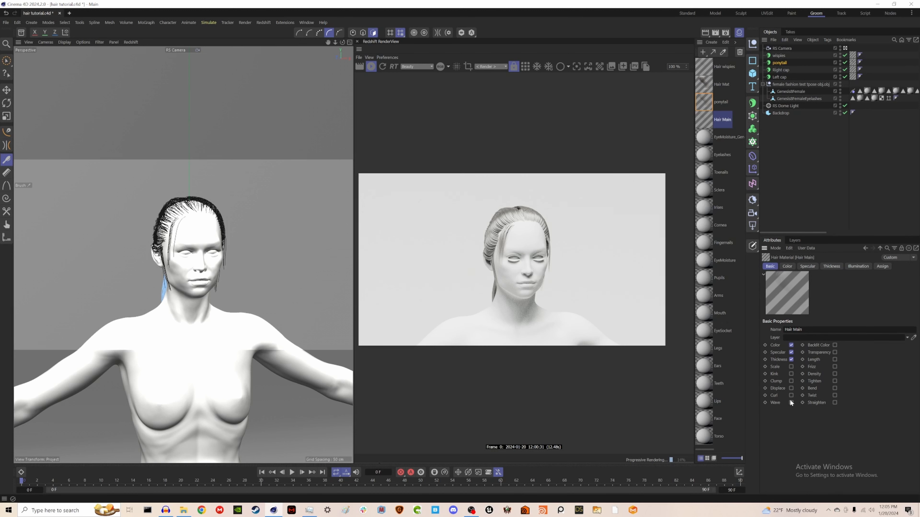
click(790, 382)
click(791, 389)
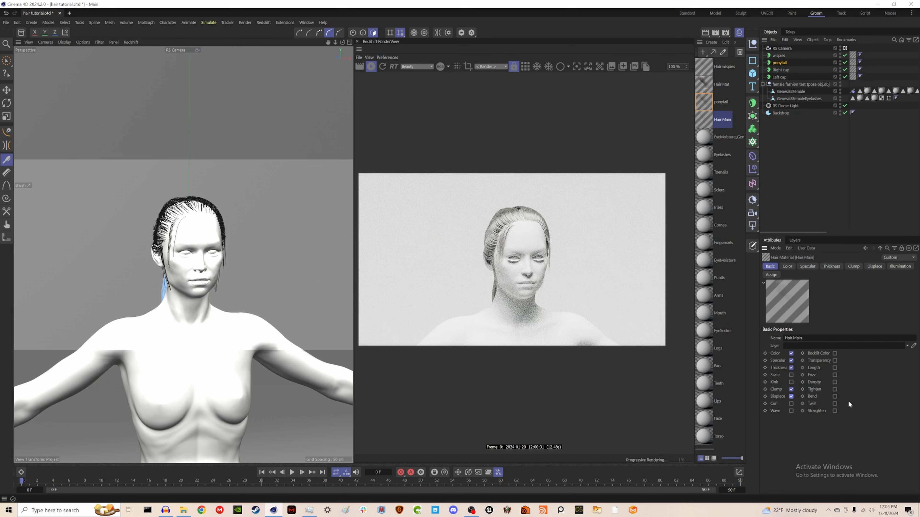
click(834, 374)
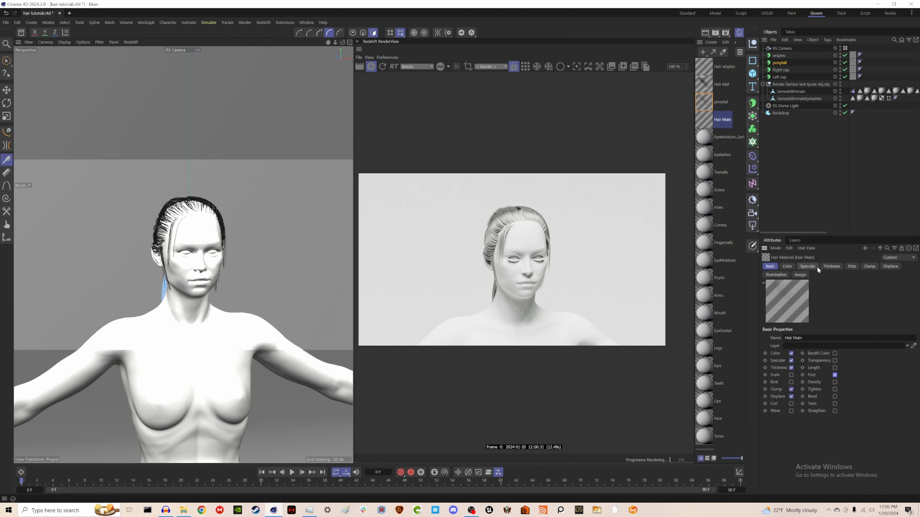
Step: Set the Hair Main frizz to 10% with Scale X and Scale Y at 100%
click(851, 265)
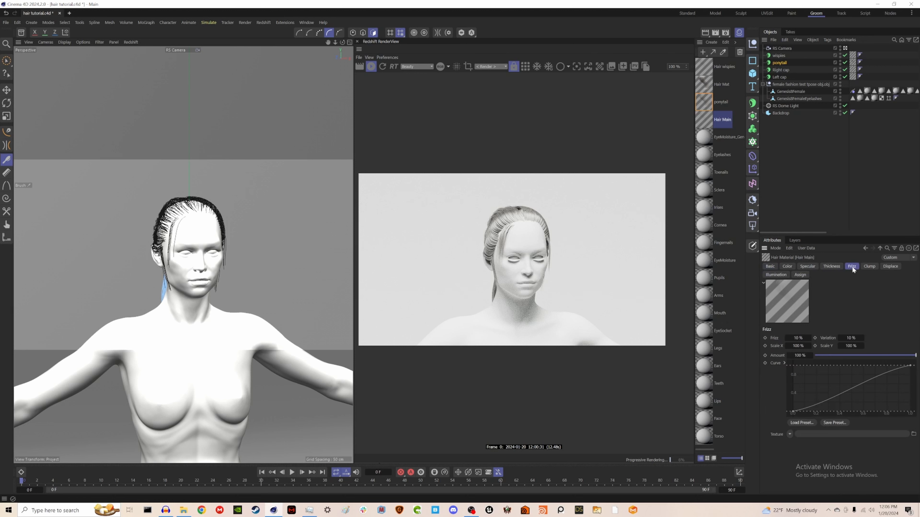
double_click(801, 337)
text(20)
key(Return)
double_click(807, 346)
text(80)
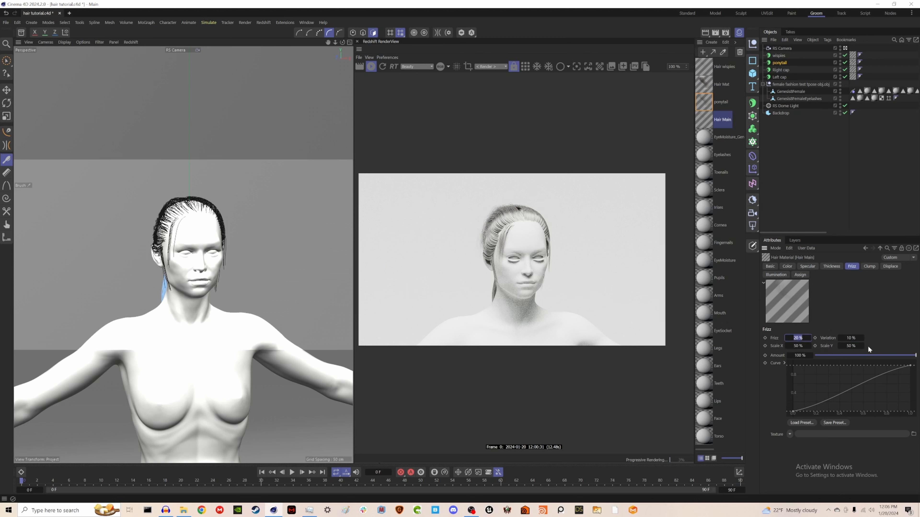
text(10)
key(Return)
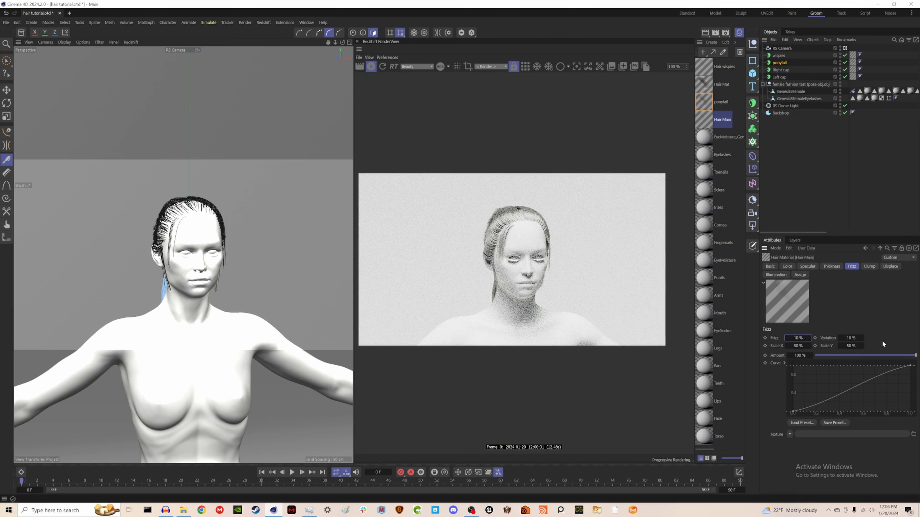
click(799, 346)
text(100)
key(Tab)
text(10)
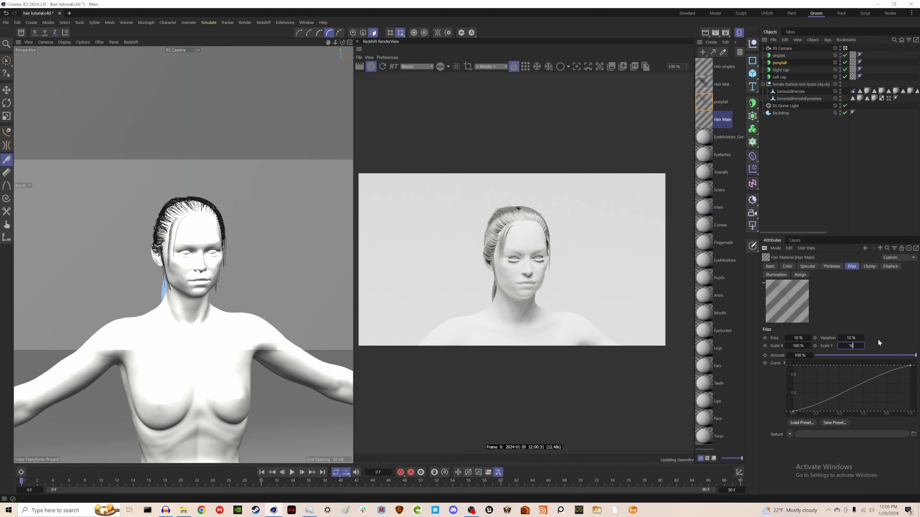
text(0)
key(Return)
Step: Set the Hair Main clump count to 70 and clump to 30%
click(869, 265)
click(797, 337)
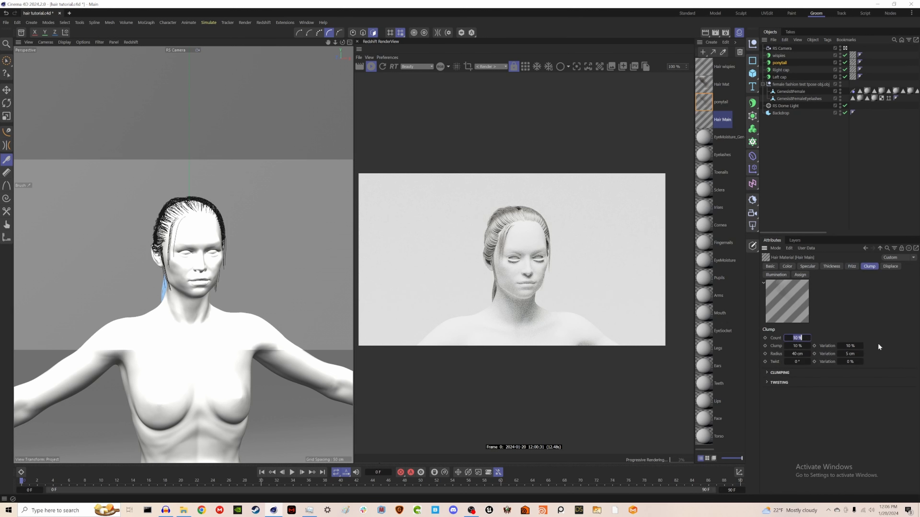
text(70)
key(Return)
key(Tab)
text(30)
key(Return)
Step: Duplicate the Hair Main material and rename the copy Hair right
click(888, 267)
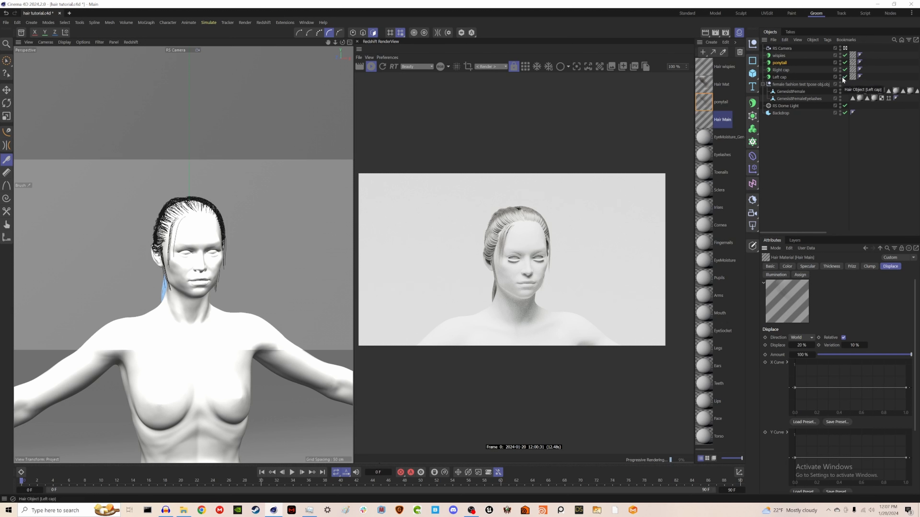
click(780, 78)
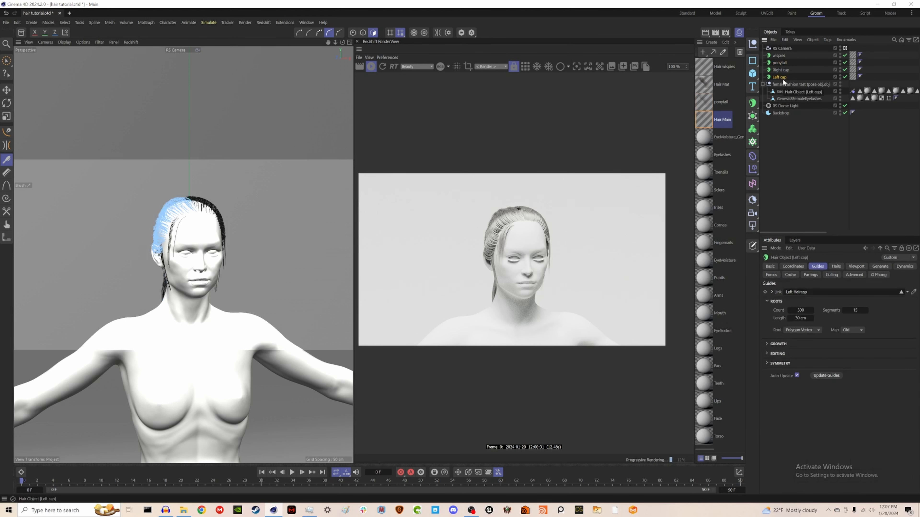
drag(704, 118, 855, 72)
ctrl+drag(707, 123, 708, 115)
double_click(722, 121)
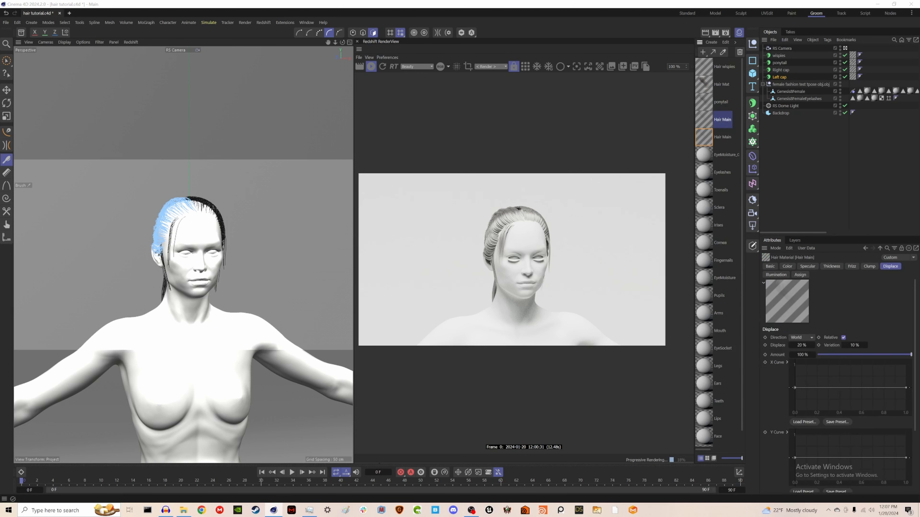
double_click(726, 121)
text(right)
key(Return)
Step: Assign the Hair right material to the Right cap hair object and review the hair in the viewport
drag(839, 79, 853, 70)
mouse_move(232, 213)
alt+middle_down()
mouse_move(218, 225)
mouse_move(244, 215)
alt+middle_up()
alt+drag(244, 215, 165, 254)
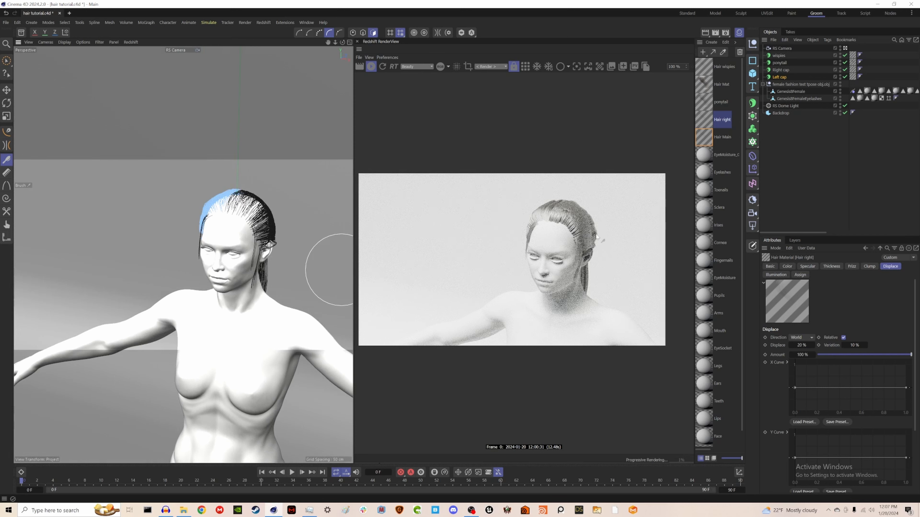
alt+drag(218, 207, 294, 222)
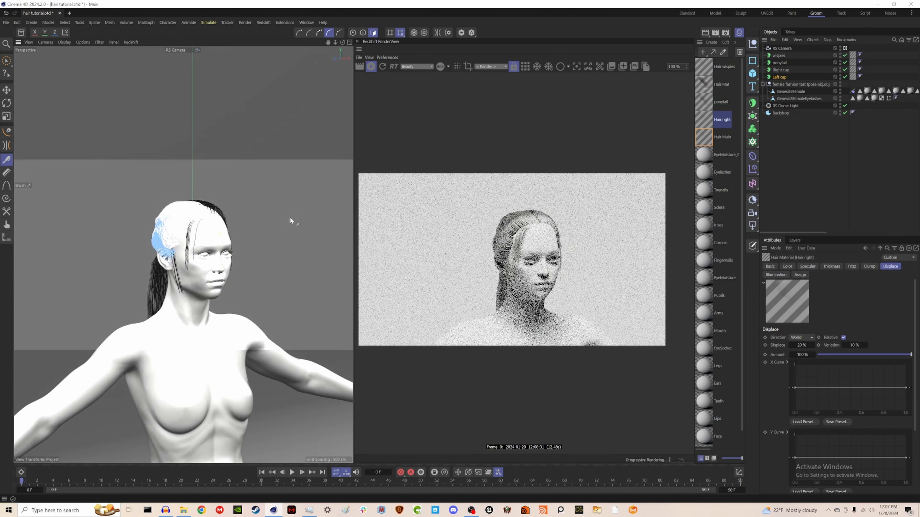
alt+middle_drag(293, 222, 264, 210)
drag(158, 193, 145, 212)
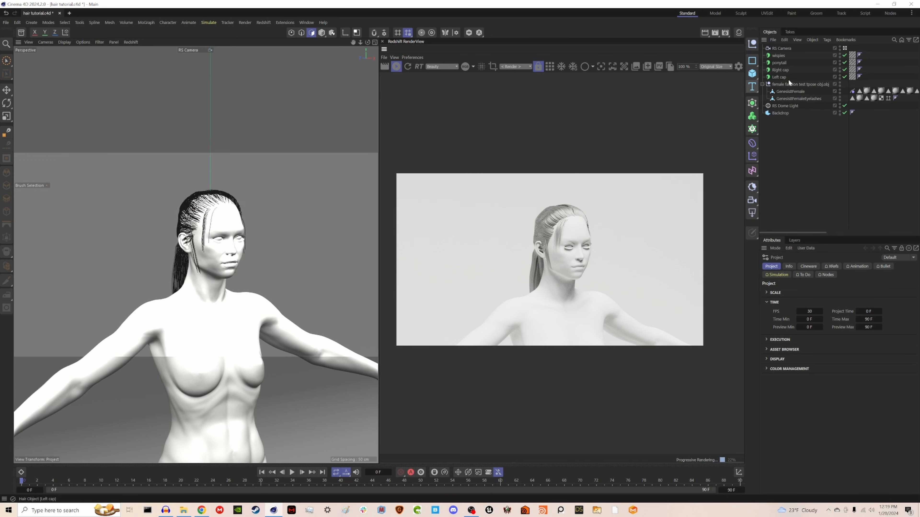
Step: Switch to the Groom layout and view the hair from the front
click(779, 77)
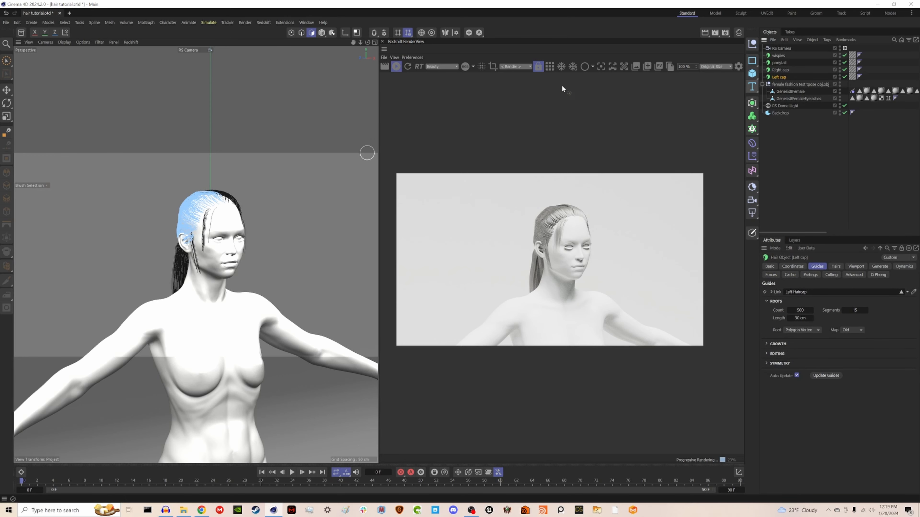
click(817, 14)
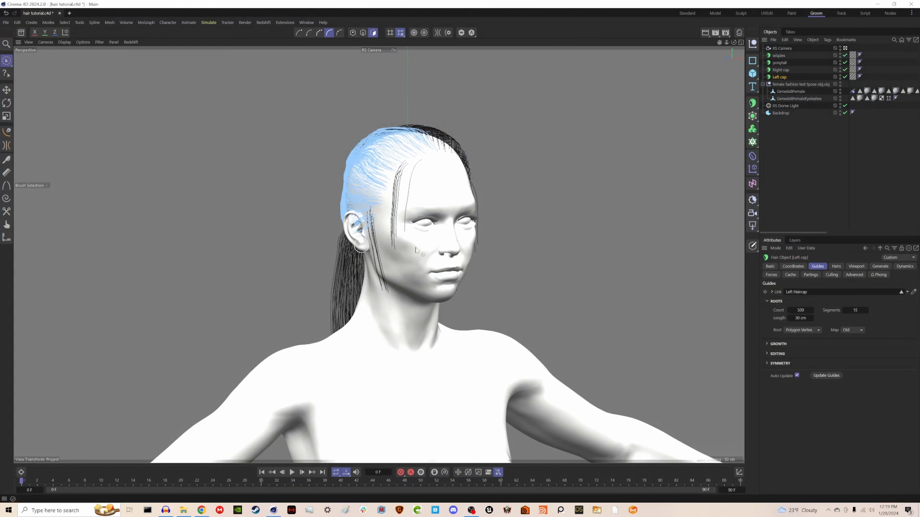
alt+drag(416, 250, 356, 208)
click(818, 181)
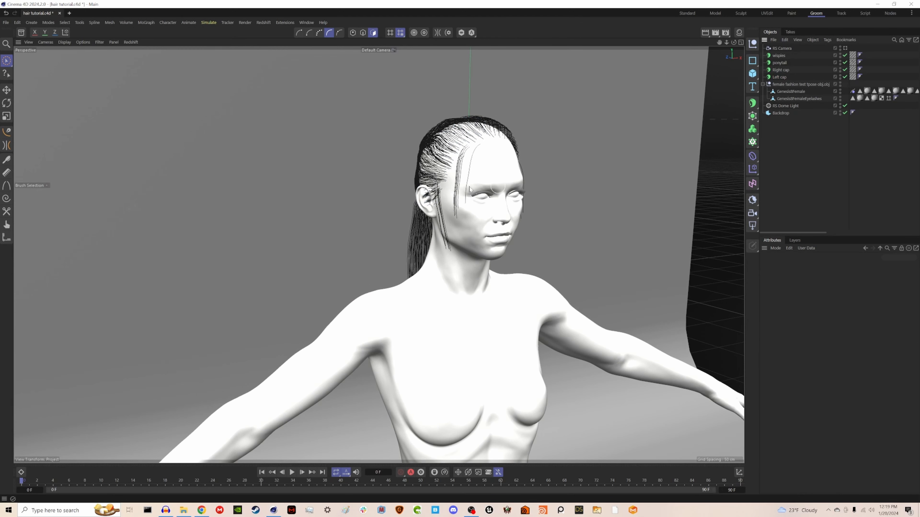
Step: Open the Redshift RenderView and start an interactive render of the character
alt+middle_drag(469, 188, 430, 187)
click(263, 22)
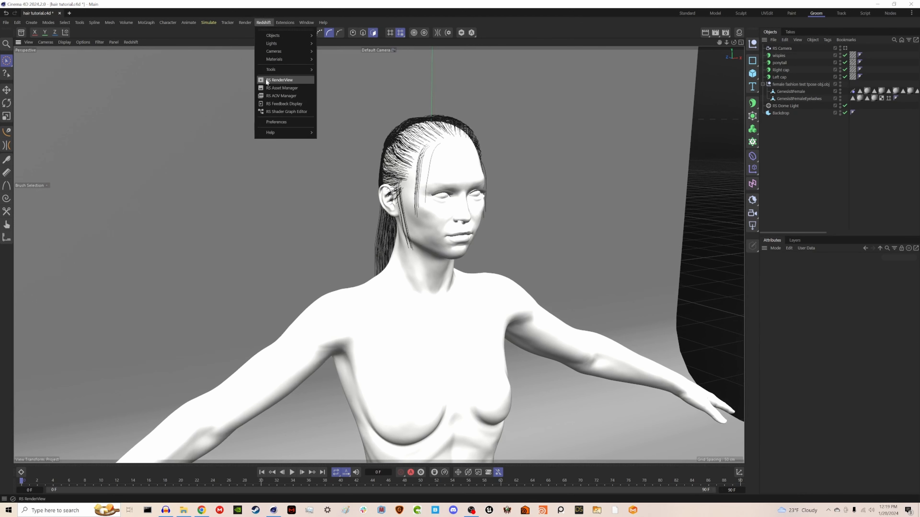
click(269, 82)
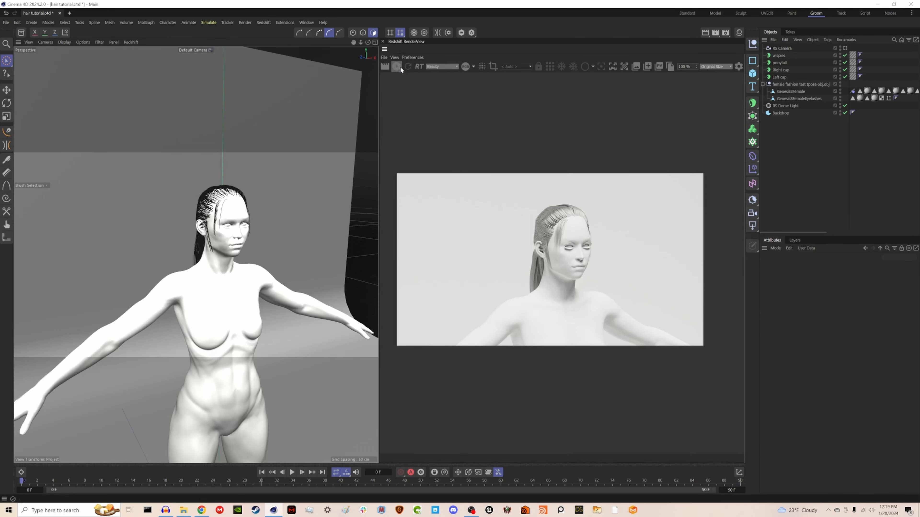
click(396, 66)
scroll(560, 235, up, 4)
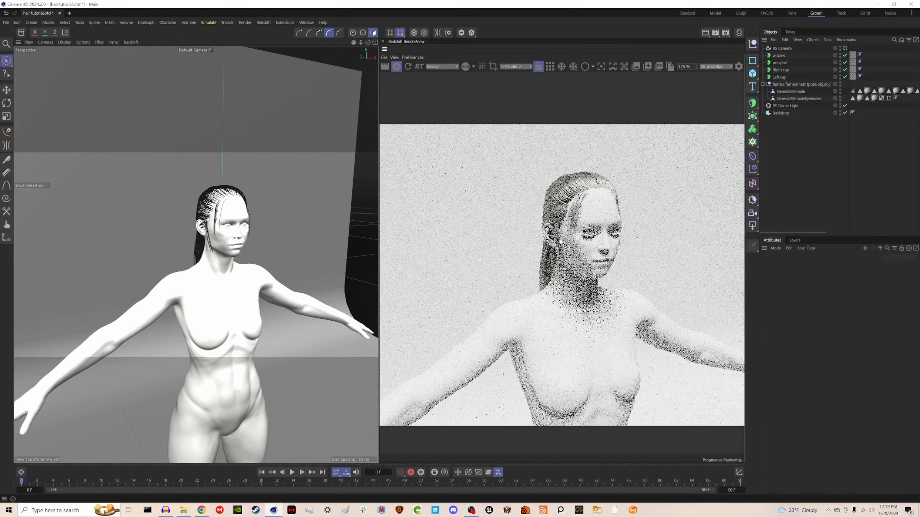
scroll(560, 236, down, 2)
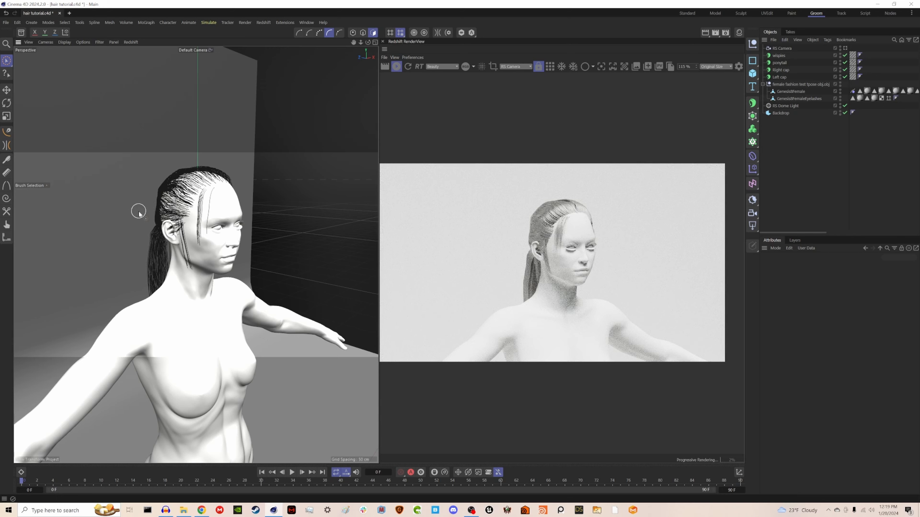
alt+drag(147, 212, 165, 216)
alt+right_drag(165, 215, 190, 209)
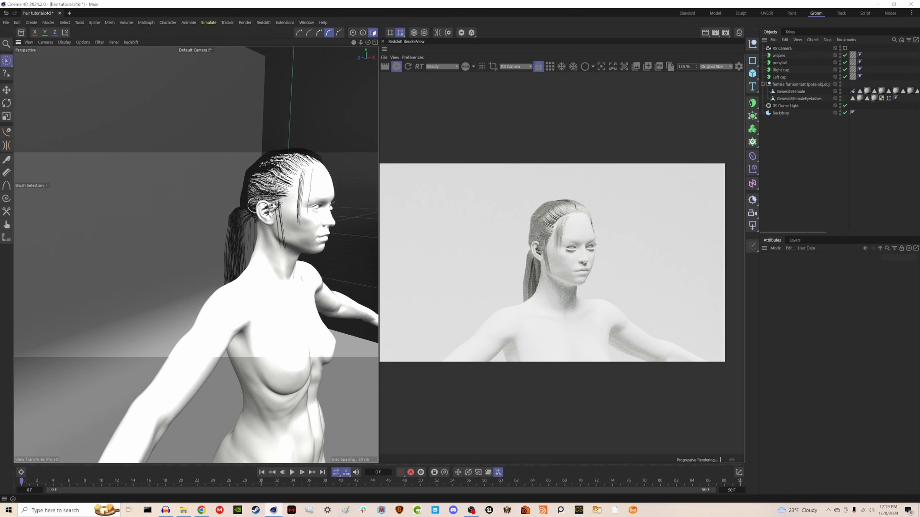
alt+drag(278, 203, 243, 202)
alt+middle_drag(293, 214, 205, 242)
alt+drag(219, 235, 241, 235)
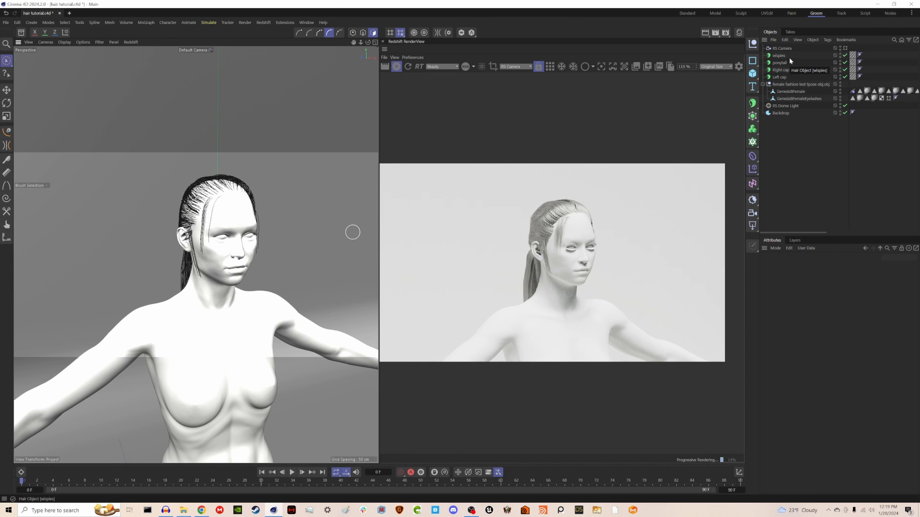
Step: Create a new Redshift Principled Hair material in the Material Manager
click(739, 33)
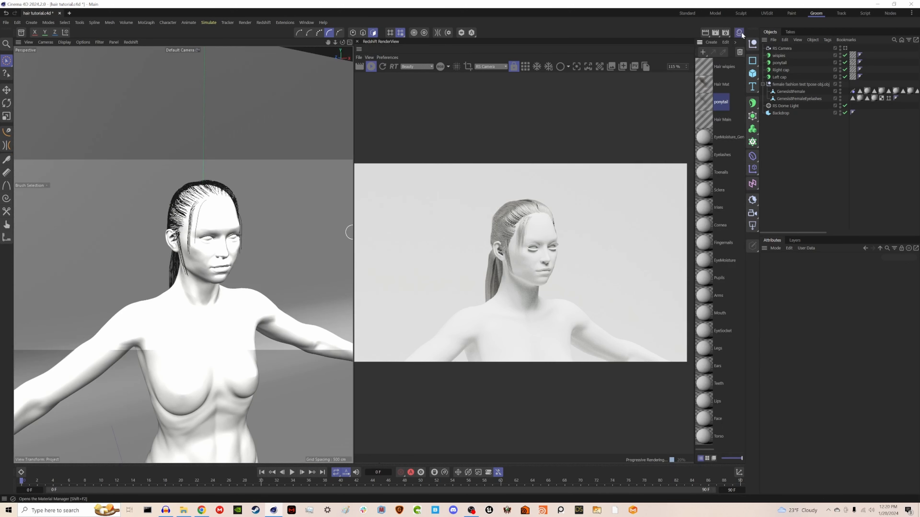
click(715, 44)
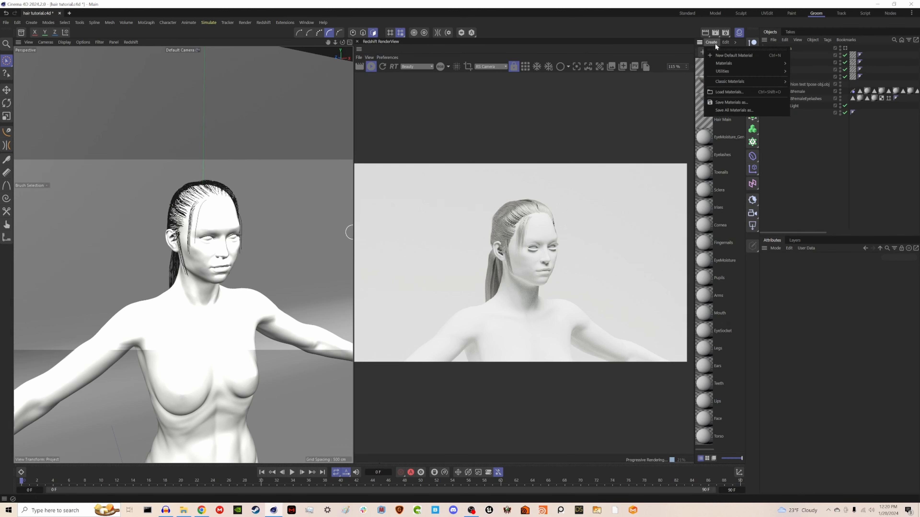
mouse_move(714, 62)
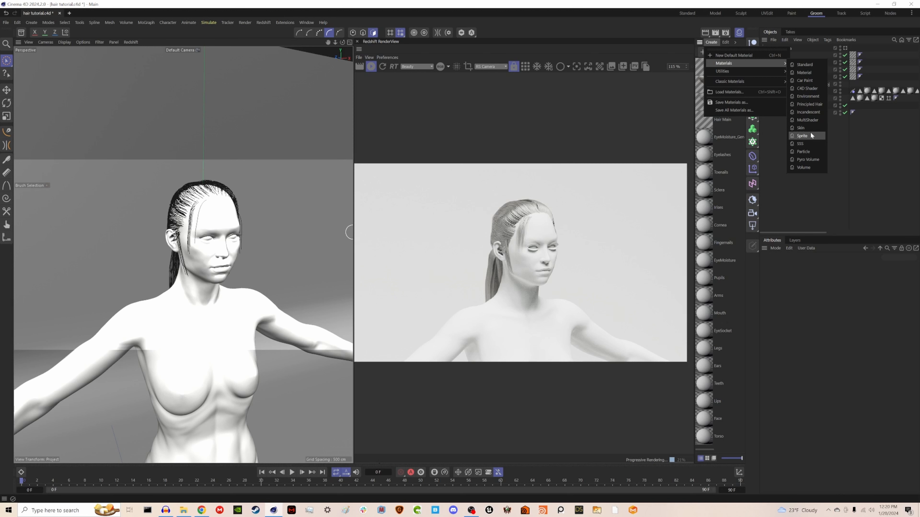
click(820, 107)
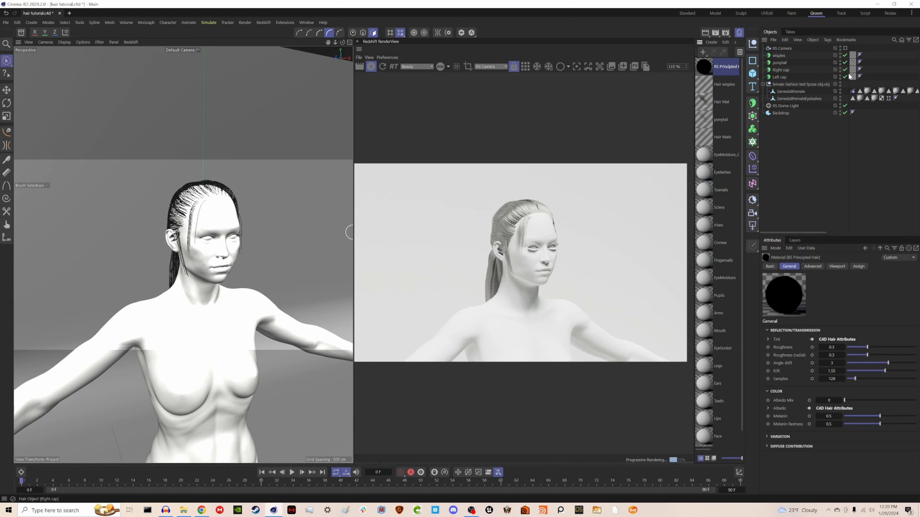
Step: Assign the RS Principled Hair material to the ponytail and Left cap hair objects
drag(705, 72, 774, 64)
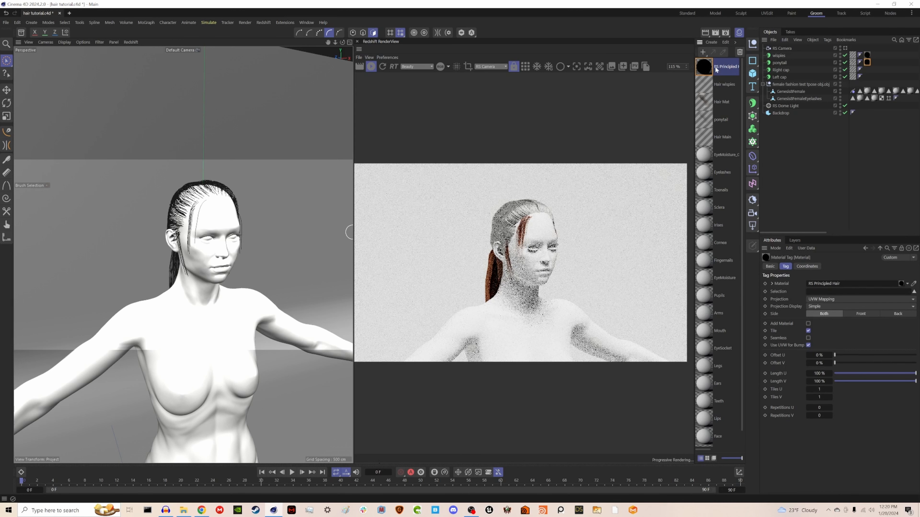
drag(717, 70, 780, 77)
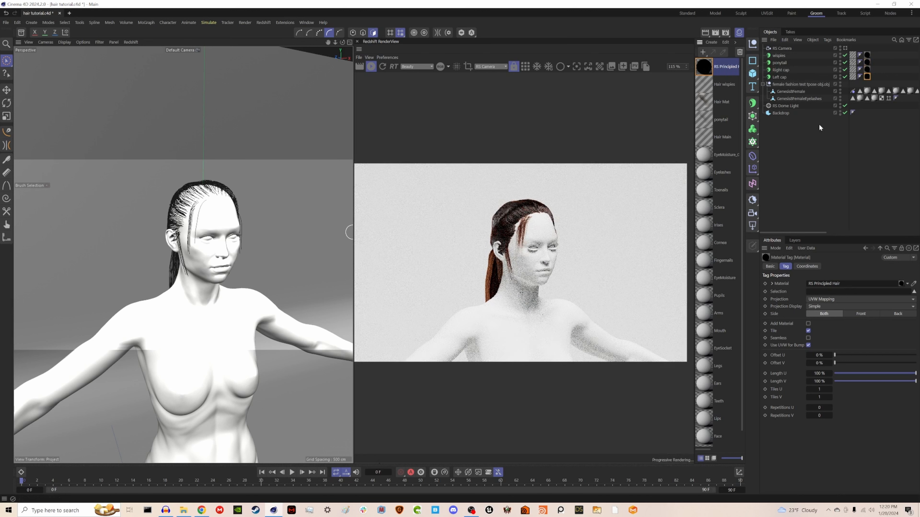
Step: Set the RS Principled Hair material's Albedo Mix to 1
click(708, 73)
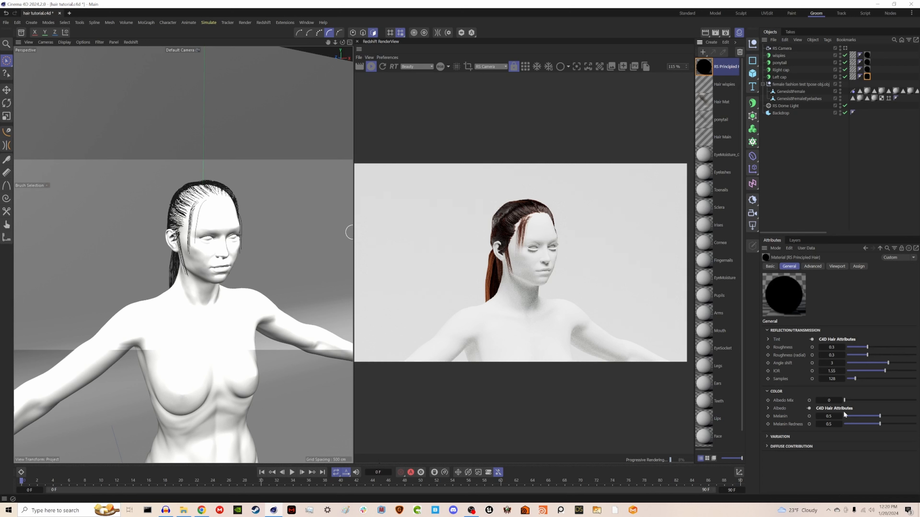
drag(887, 401, 916, 400)
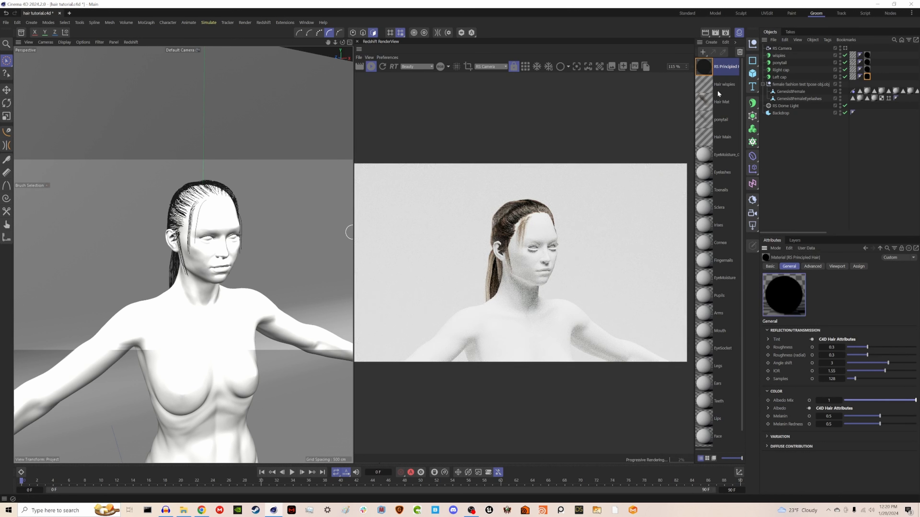
Step: Set the material's Variation Seed to 65535, Glint Strength to 0.678 and Stray Hair Fraction to 0.628
click(703, 103)
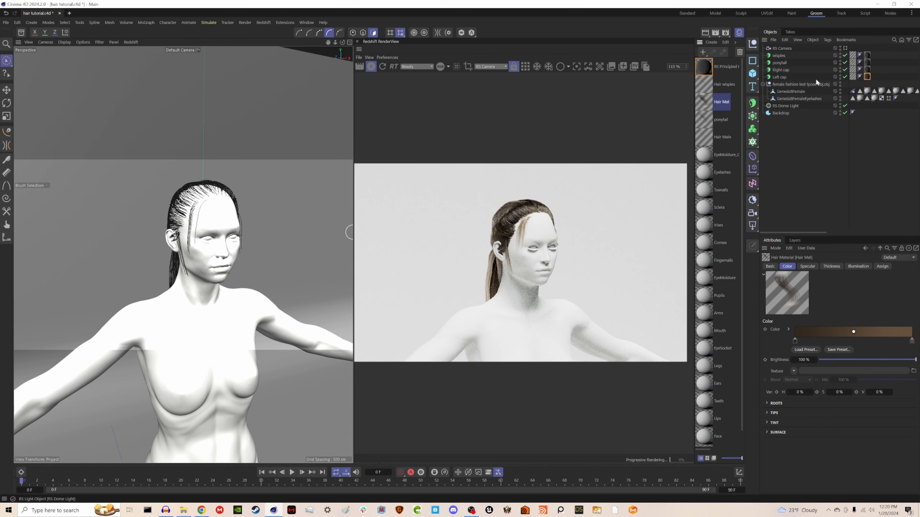
click(704, 67)
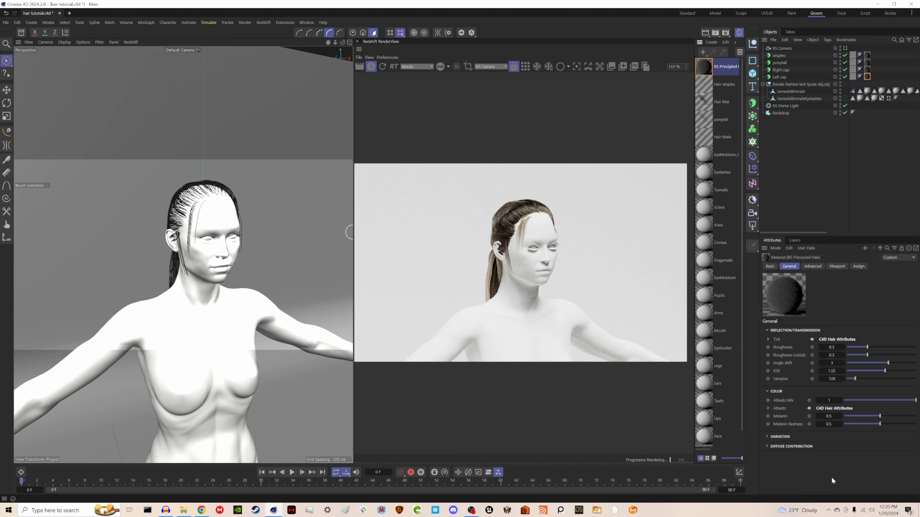
click(788, 434)
scroll(777, 439, down, 1)
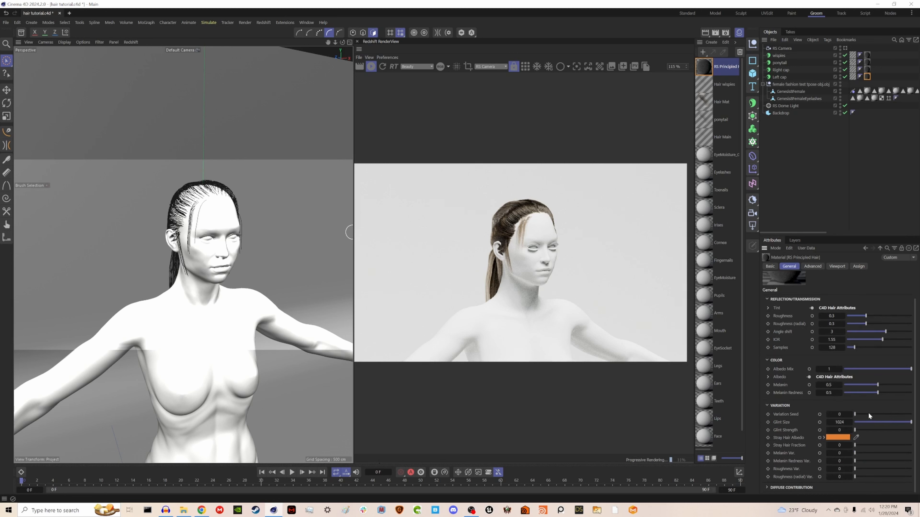
drag(869, 412, 911, 415)
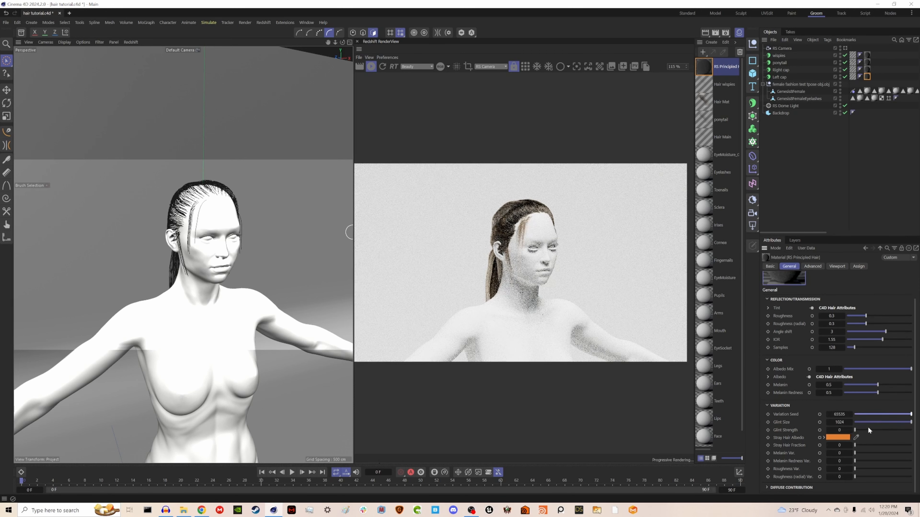
drag(855, 430, 892, 429)
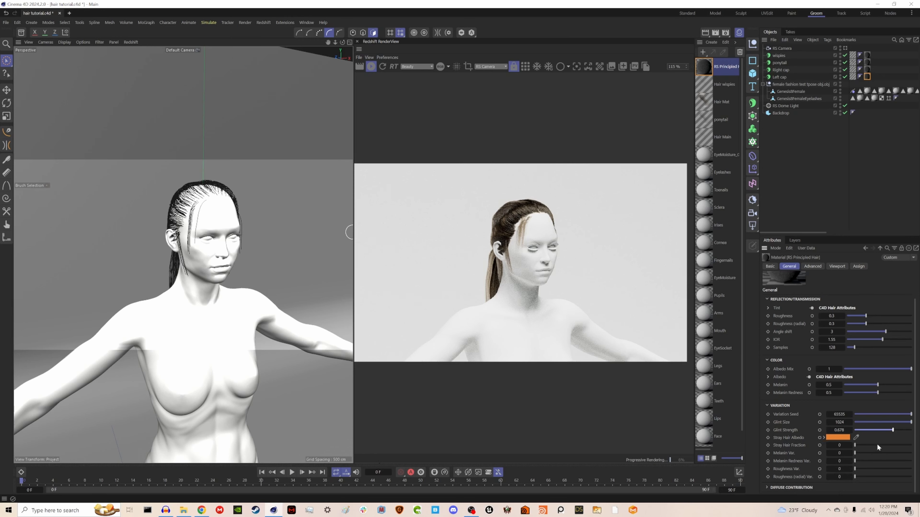
mouse_move(877, 444)
mouse_down()
mouse_move(899, 449)
mouse_move(860, 448)
mouse_move(890, 447)
mouse_up()
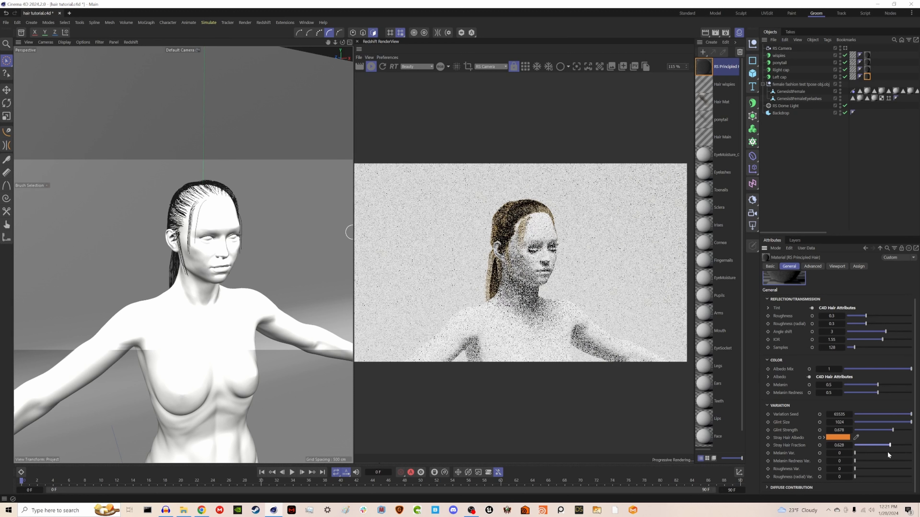
Step: Set the Stray Hair Albedo color to a dark reddish brown, about RGB 108, 50, 31
click(834, 437)
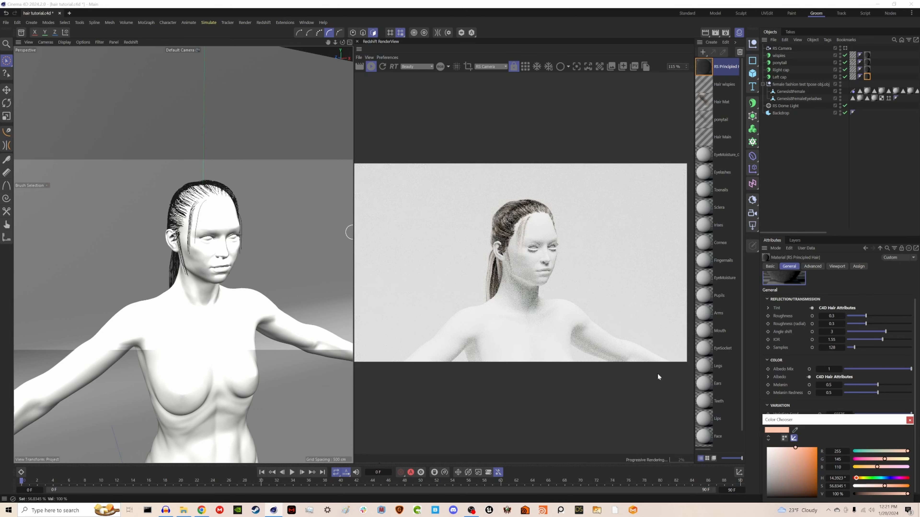
click(783, 458)
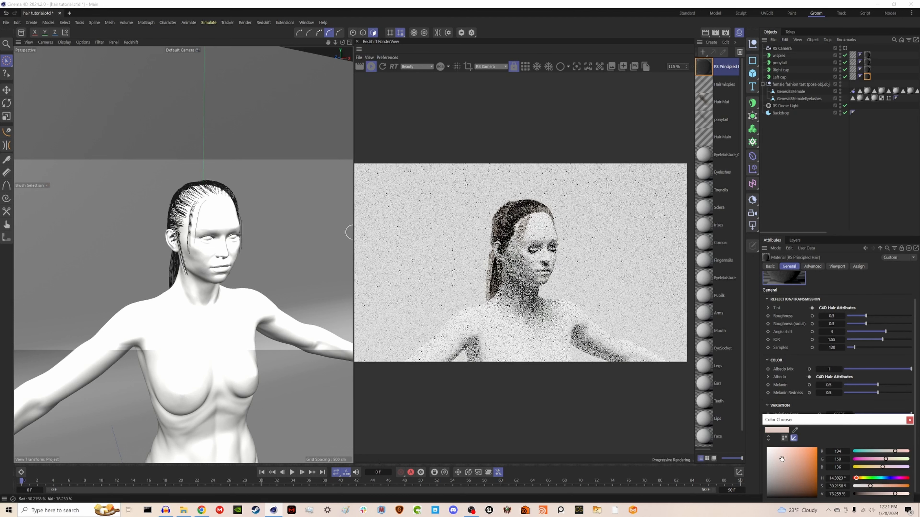
click(800, 463)
click(808, 466)
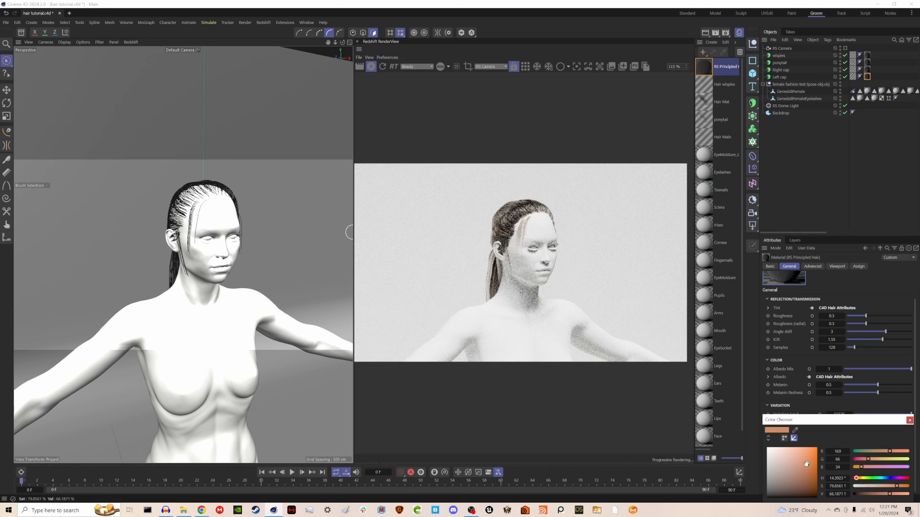
click(802, 472)
click(802, 476)
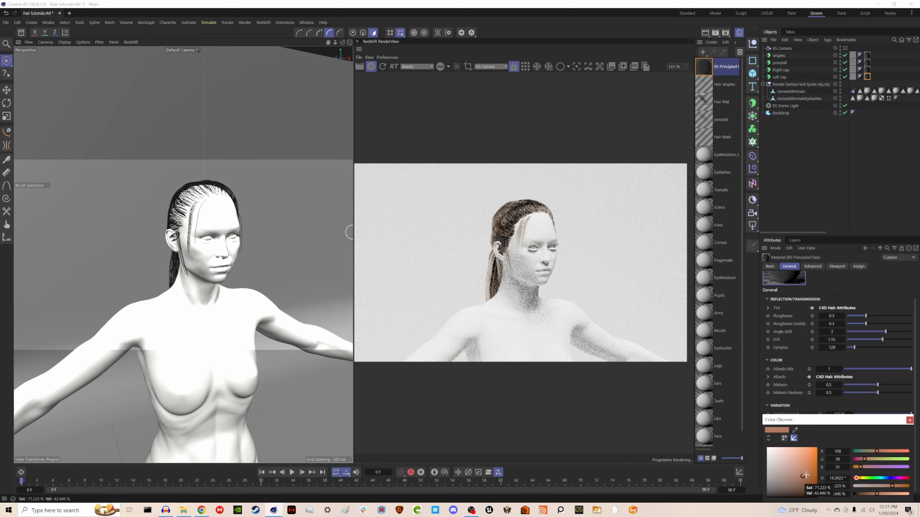
click(910, 420)
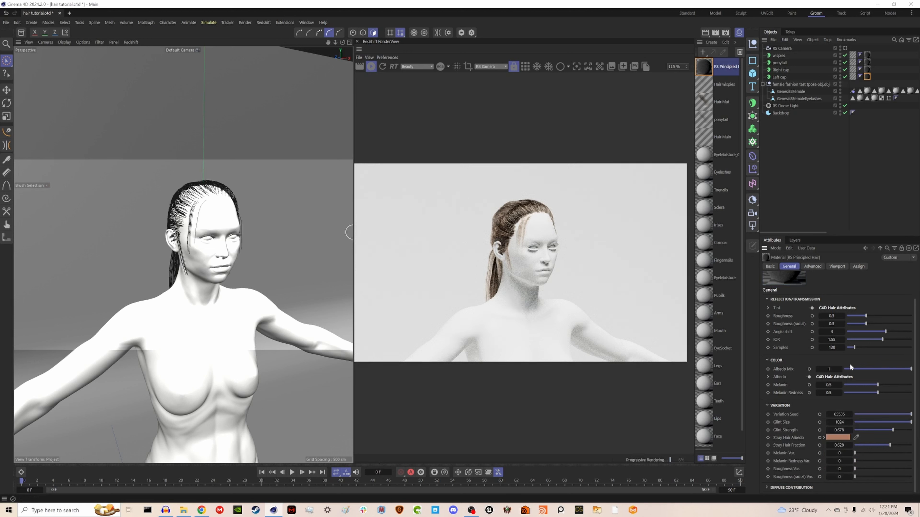
Step: Set the Principled Hair material's Roughness to 0.55 and Roughness (radial) to 0.273
drag(866, 323, 911, 317)
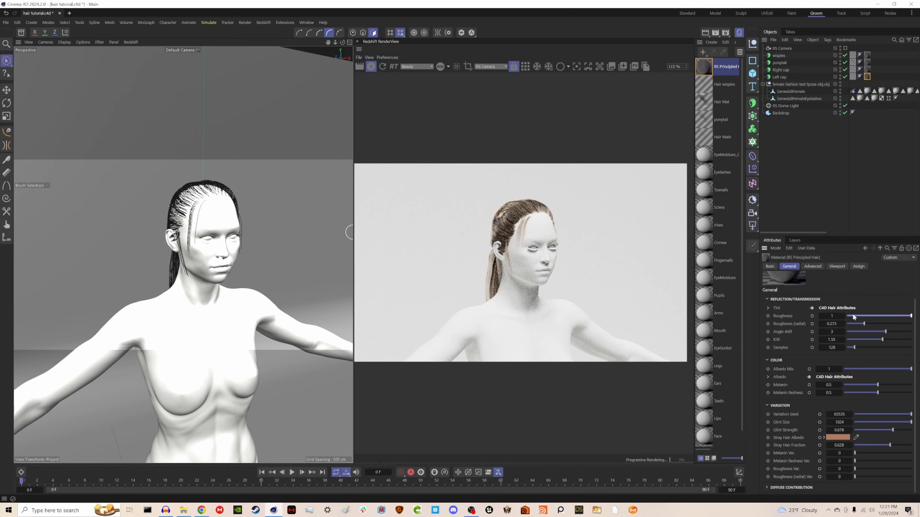
drag(852, 315, 882, 316)
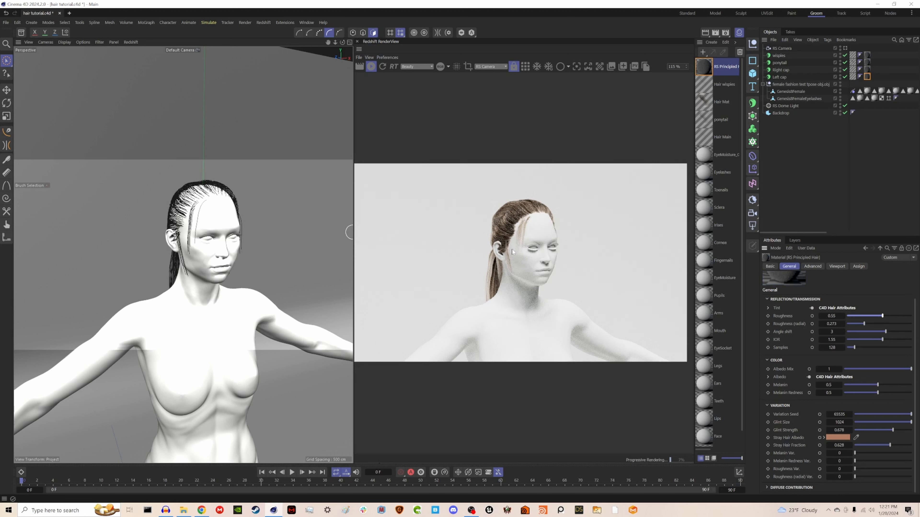
Step: Enable the Clump, Displace and Frizz channels in the Hair Main material
click(709, 139)
click(704, 124)
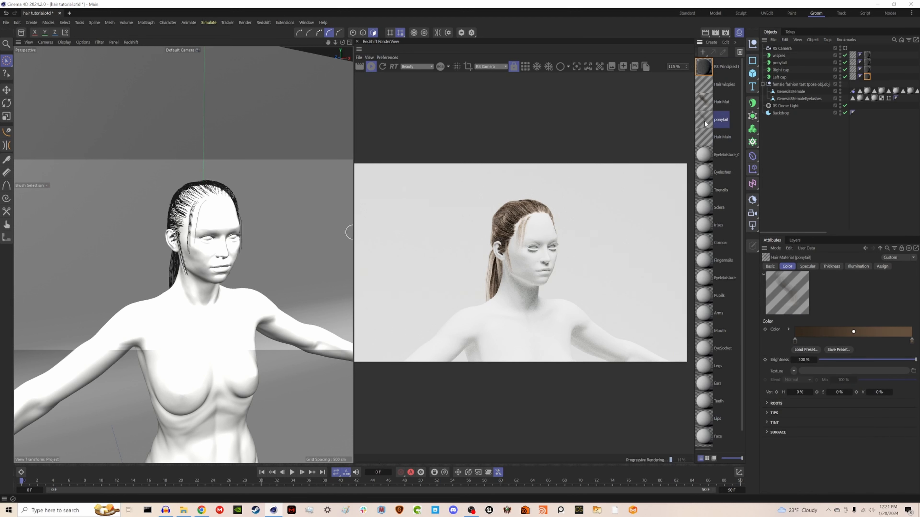
click(701, 146)
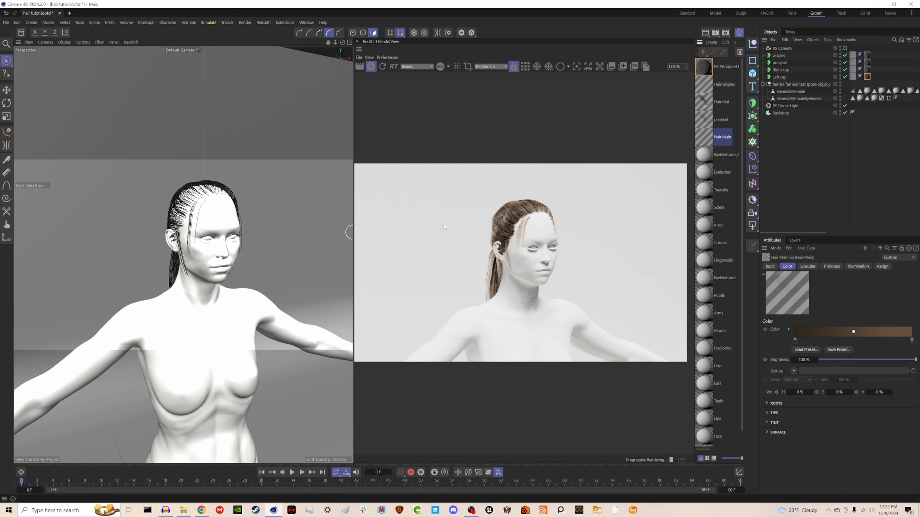
click(772, 267)
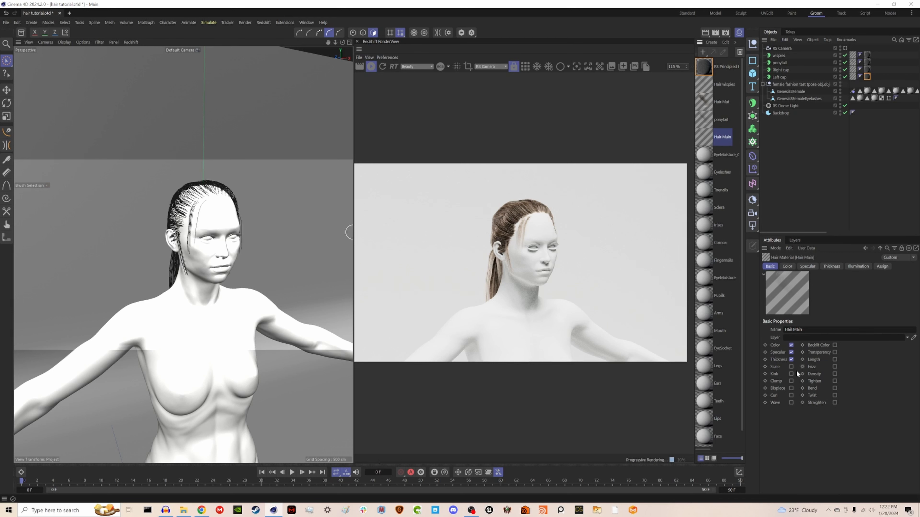
click(791, 381)
click(791, 389)
click(835, 376)
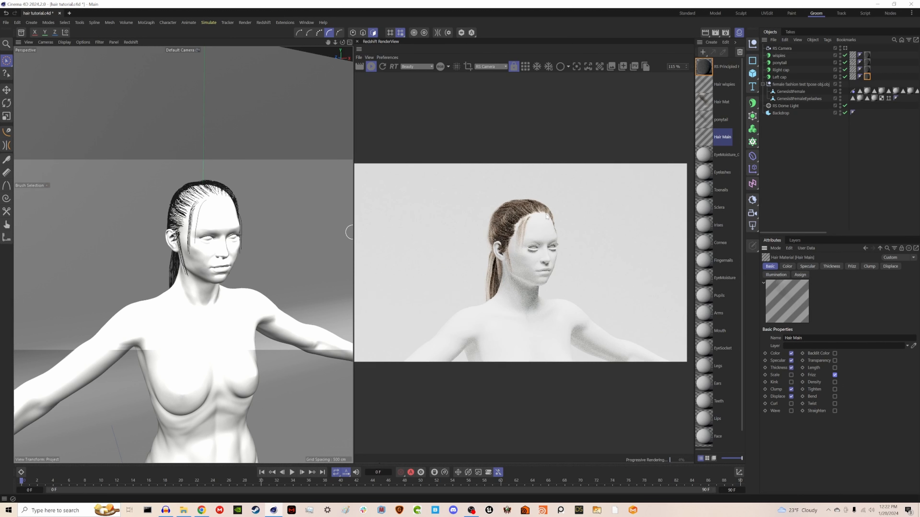
Step: Enable the Clump, Displace, Frizz and Wave channels in the ponytail material
click(704, 119)
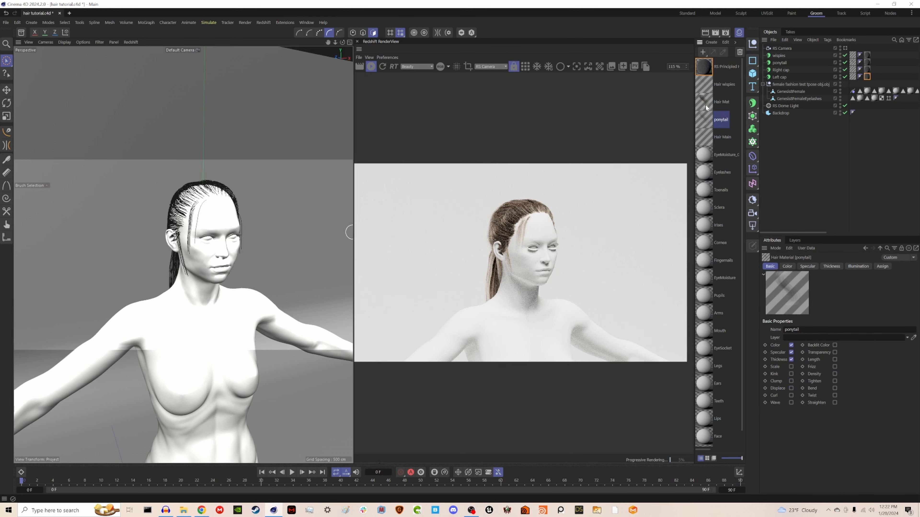
click(791, 381)
click(791, 388)
click(835, 367)
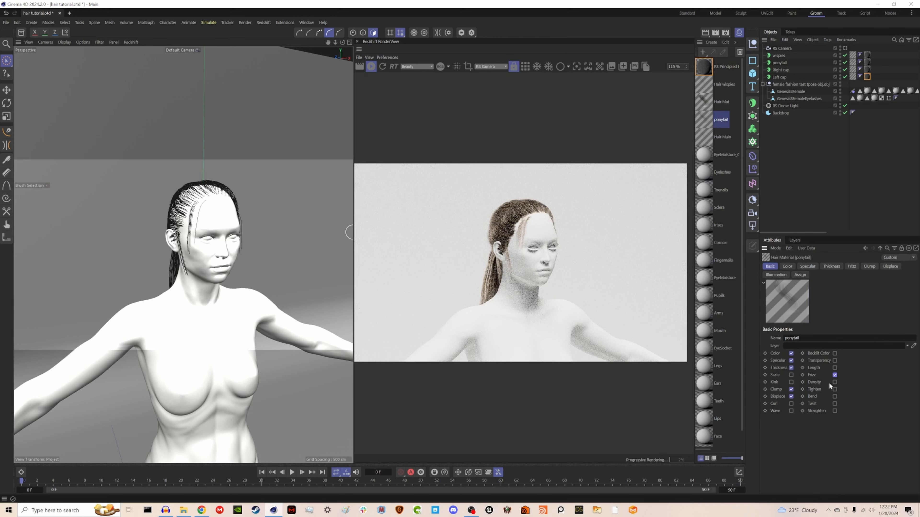
click(791, 411)
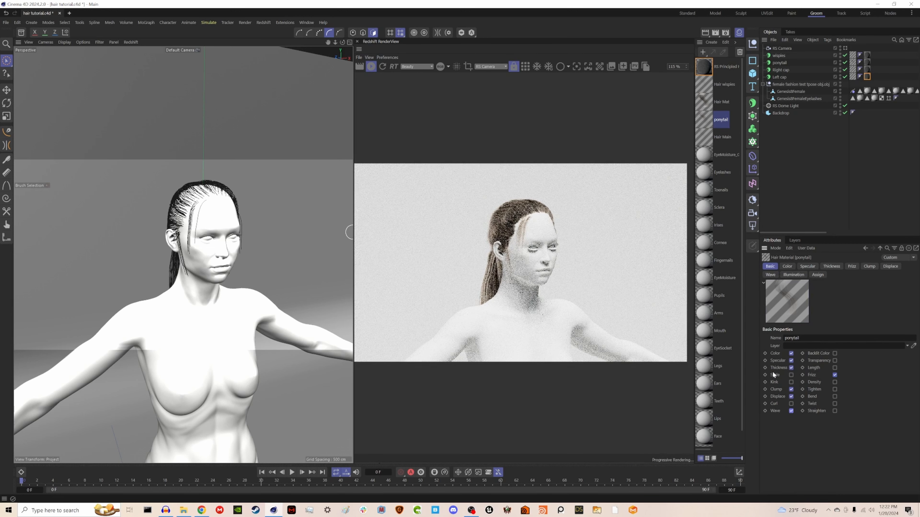
Step: Enable the Clump channel in the Hair wisplies material
click(710, 91)
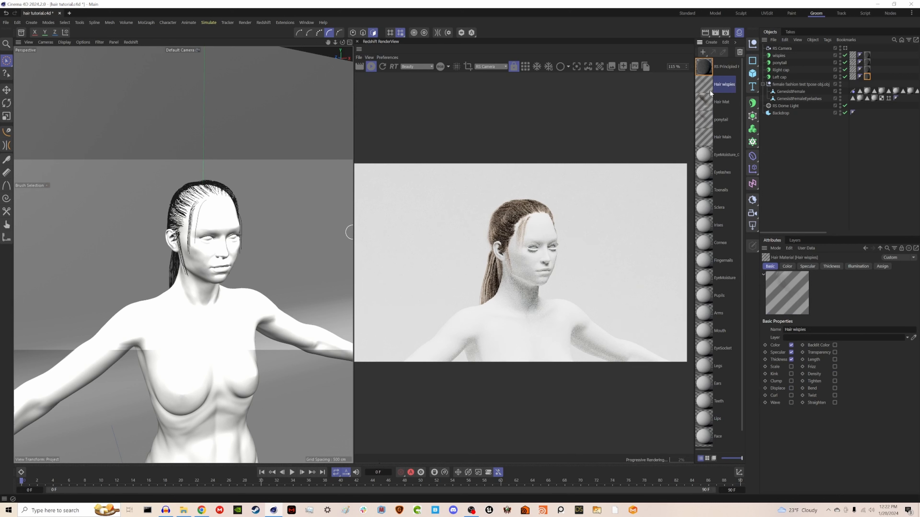
click(791, 380)
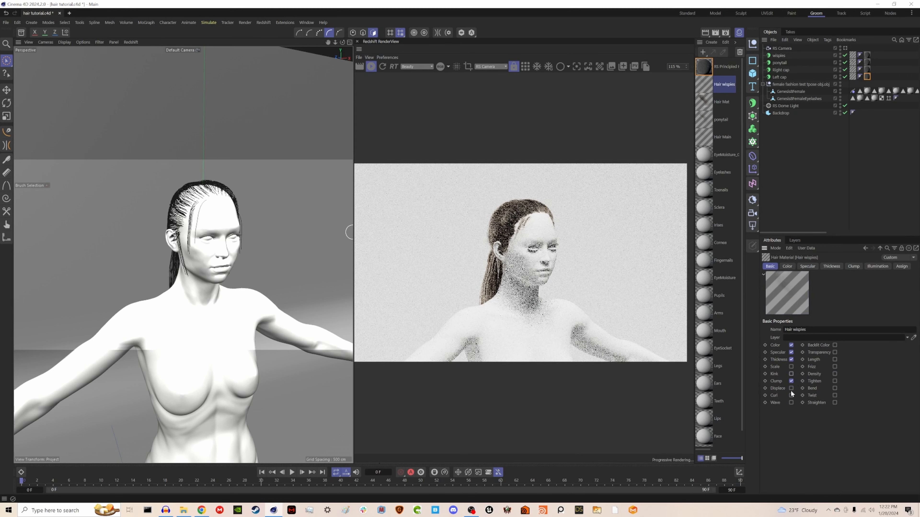
Step: Enable the Displace and Frizz channels in the Hair wisplies material
click(791, 388)
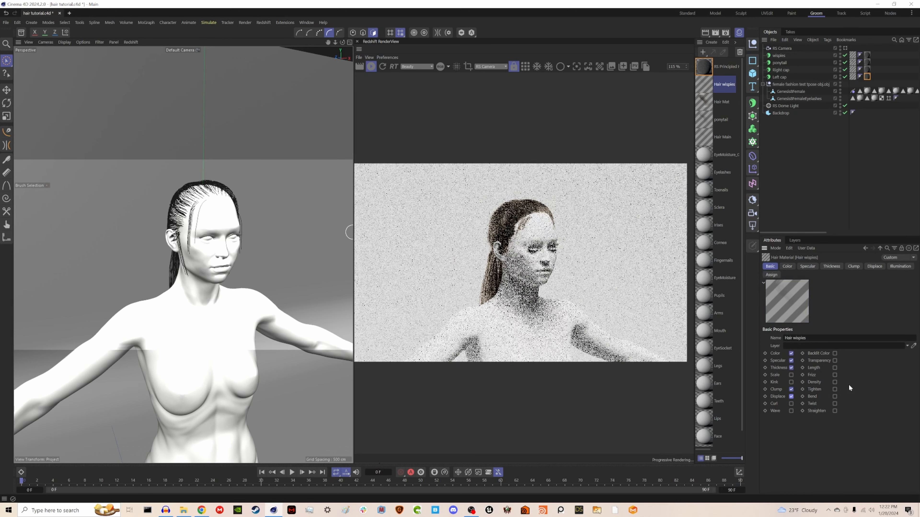
click(835, 375)
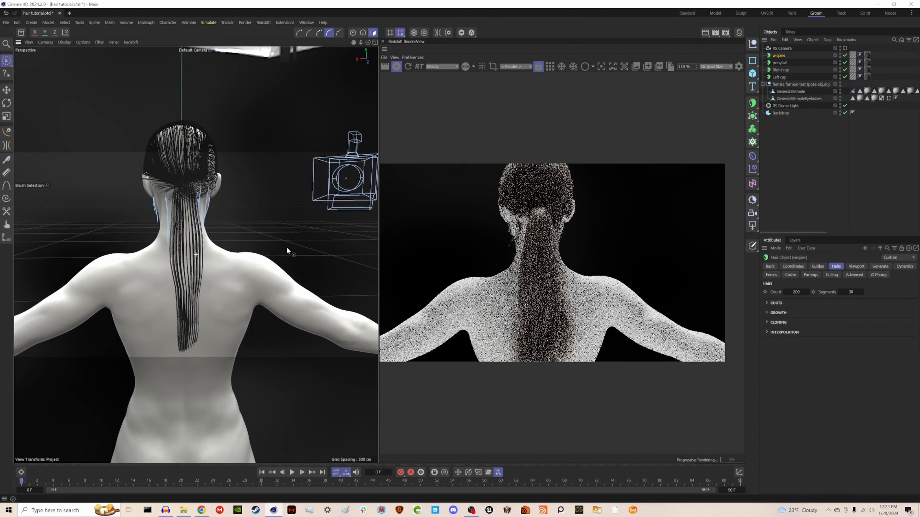
Step: Open the ponytail hair material and set its Clump Count to 80% and Clump to 20%
click(780, 63)
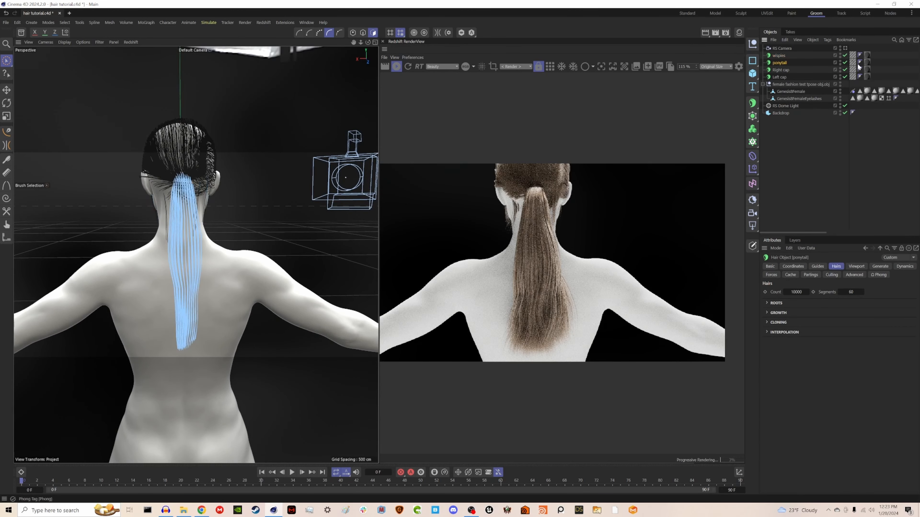
click(853, 62)
double_click(853, 63)
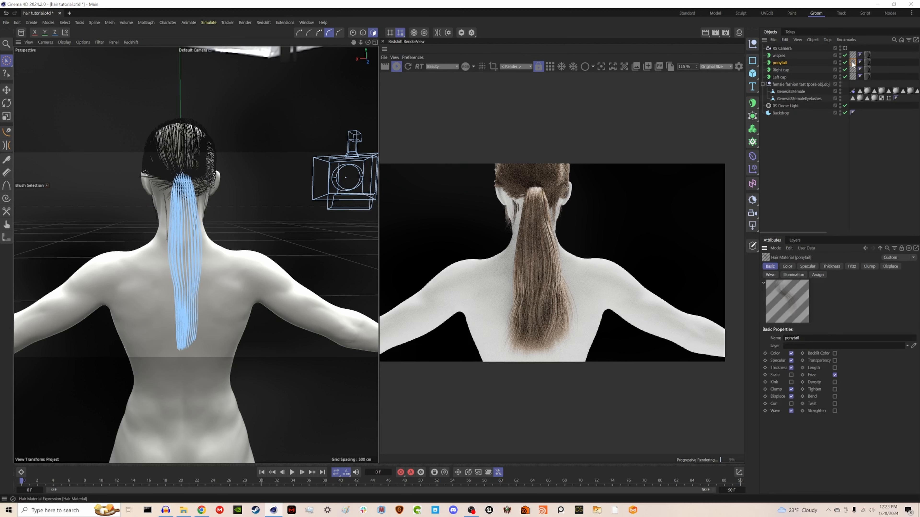
click(869, 266)
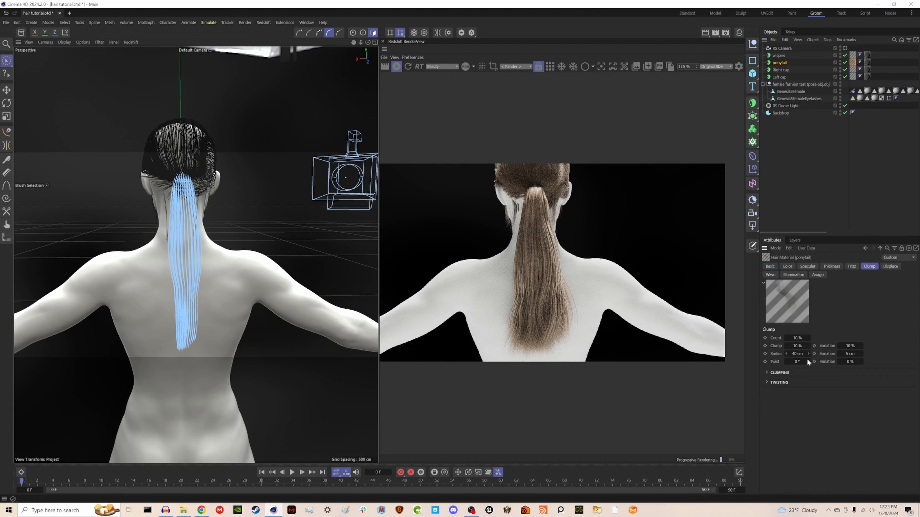
double_click(797, 338)
text(80)
key(Return)
key(Tab)
text(80)
key(Return)
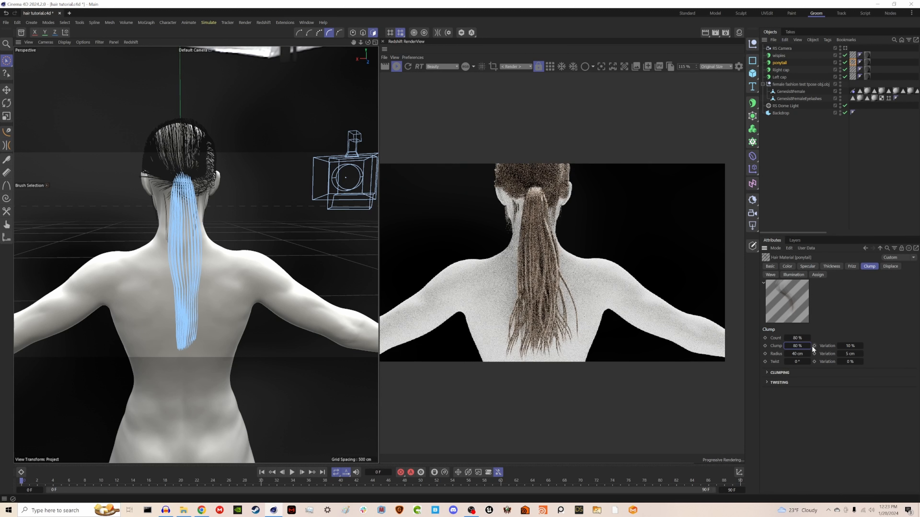
click(802, 346)
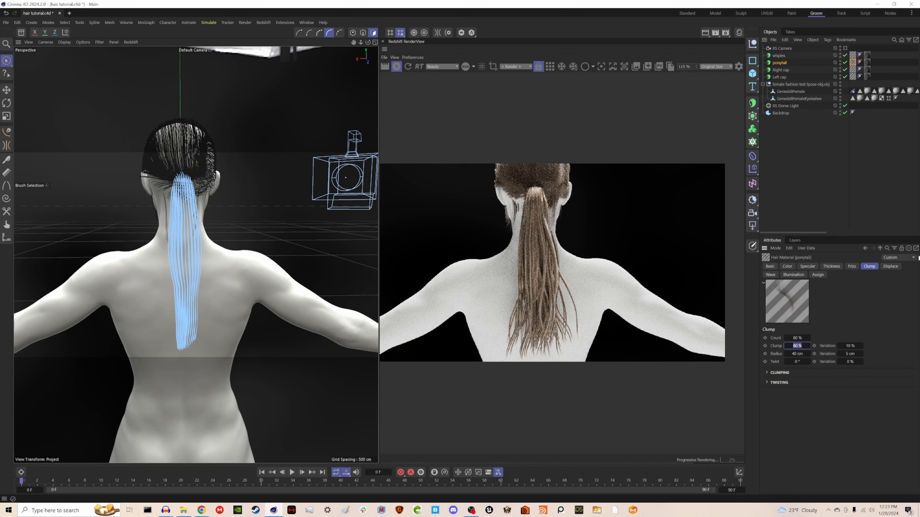
text(20)
key(Return)
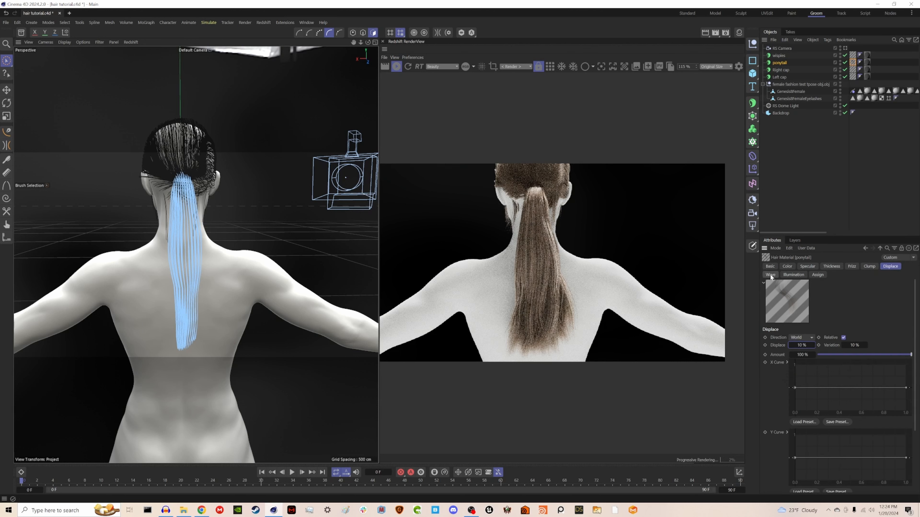
Step: Set the ponytail material's Wave to 50%, Wave Variation to 50% and Y Scale to 20%
click(771, 275)
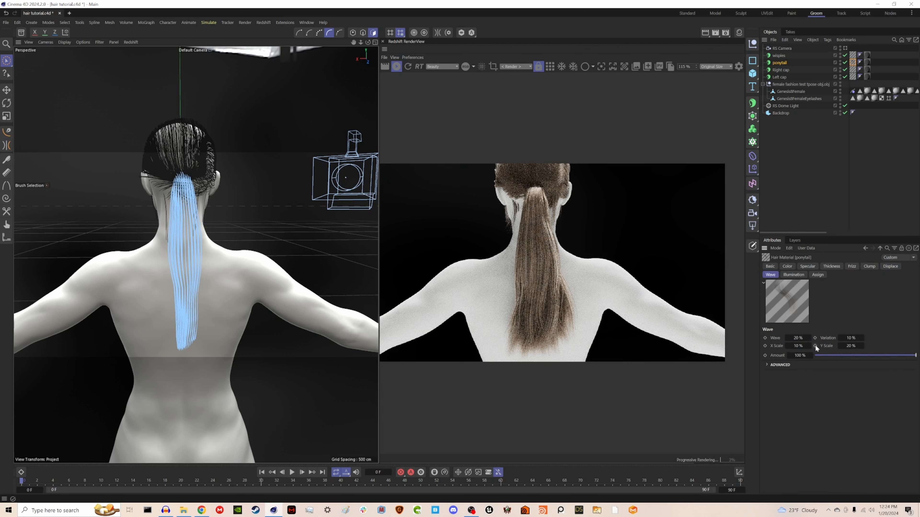
click(801, 339)
text(50)
key(Tab)
text(50)
key(Return)
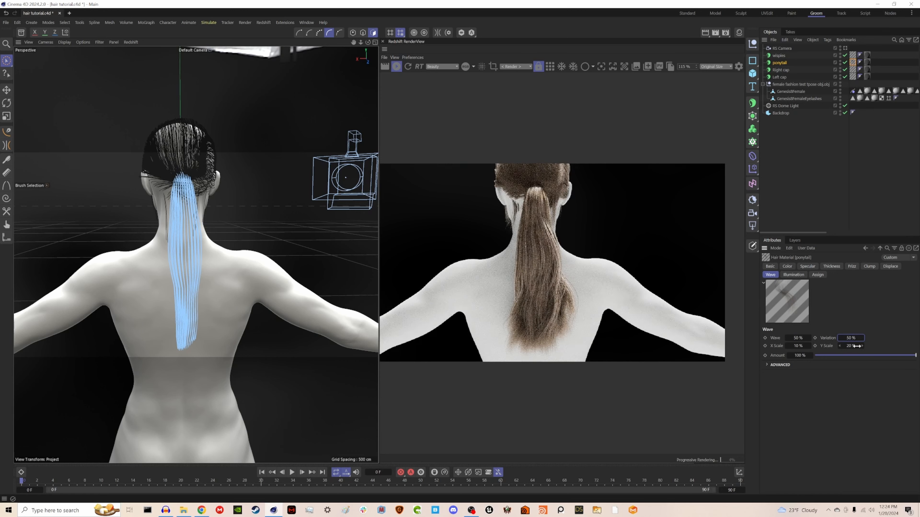
drag(857, 347, 800, 347)
click(844, 346)
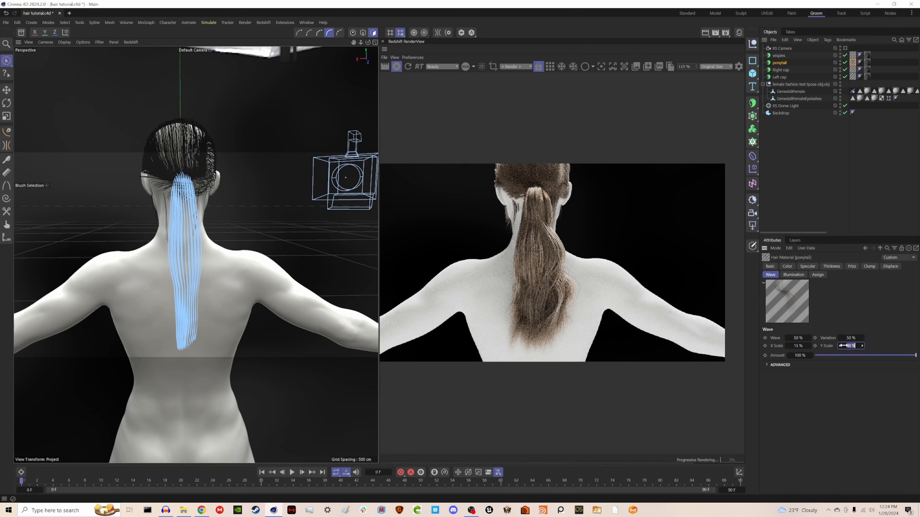
text(20)
key(Return)
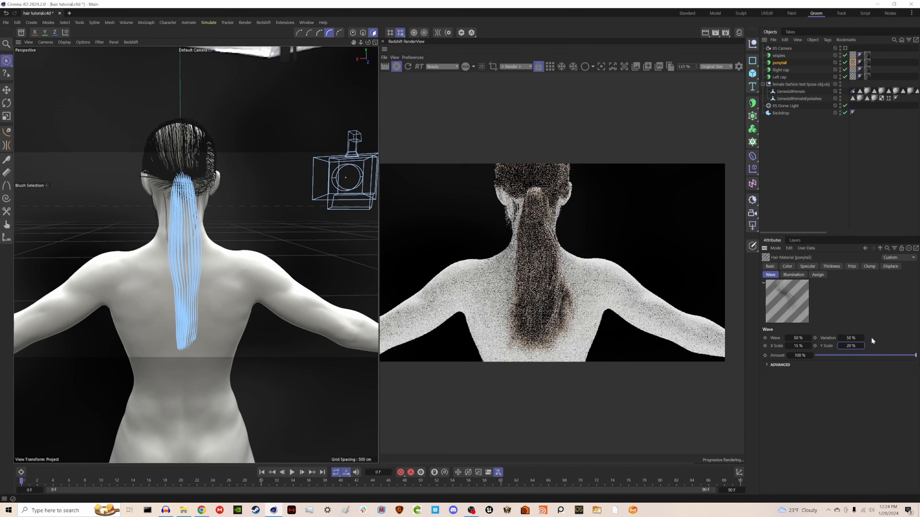
Step: Set the ponytail material's Frizz amount to 5%
click(851, 267)
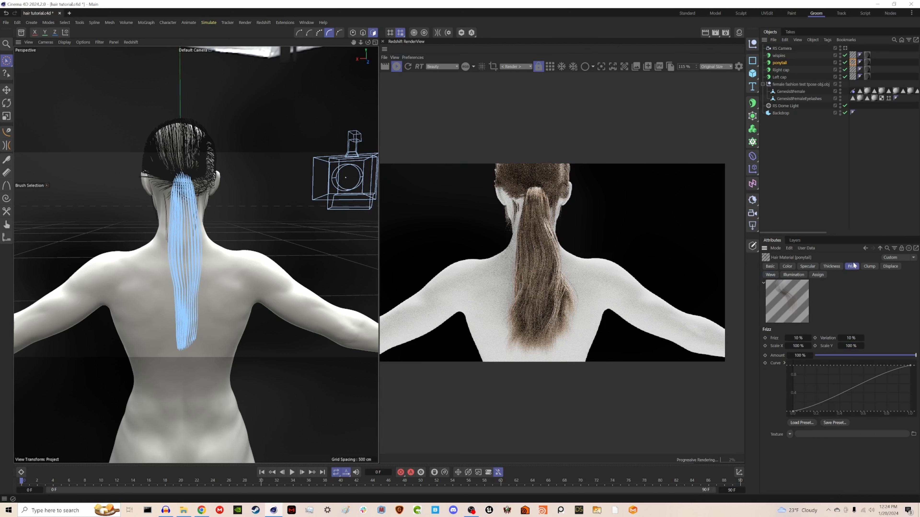
click(798, 338)
text(5)
key(Return)
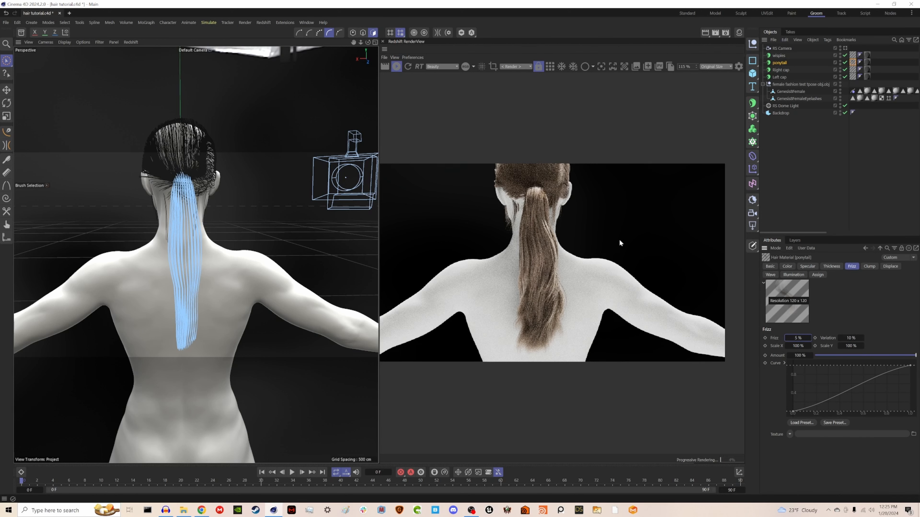
Step: Open the Hair wisplies material and enable its Wave channel
alt+drag(269, 203, 308, 198)
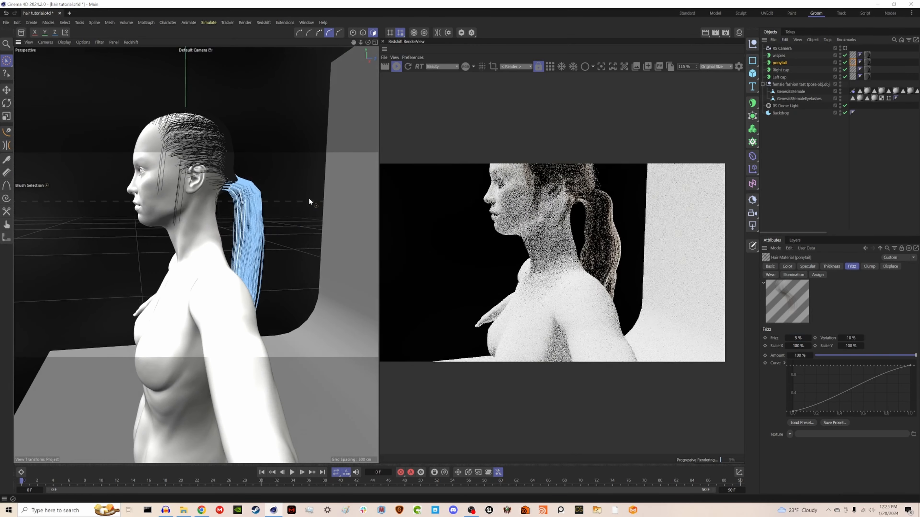
click(853, 55)
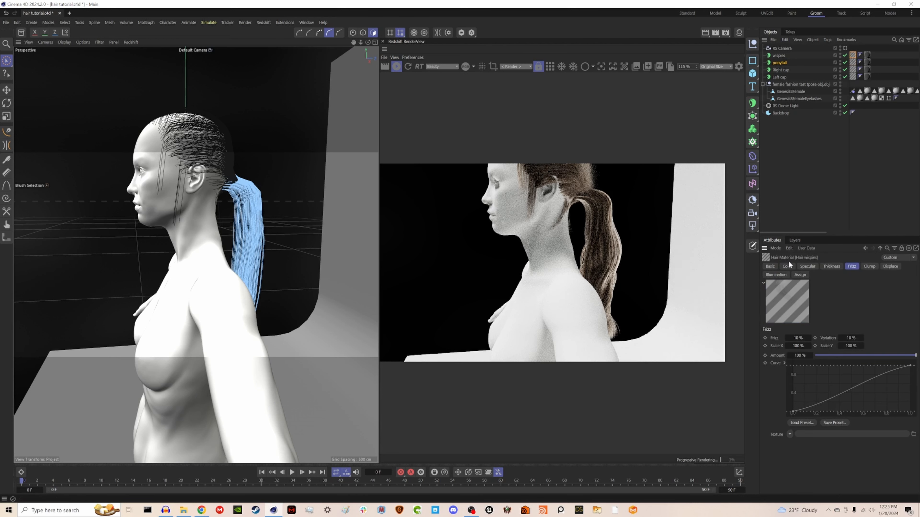
click(770, 266)
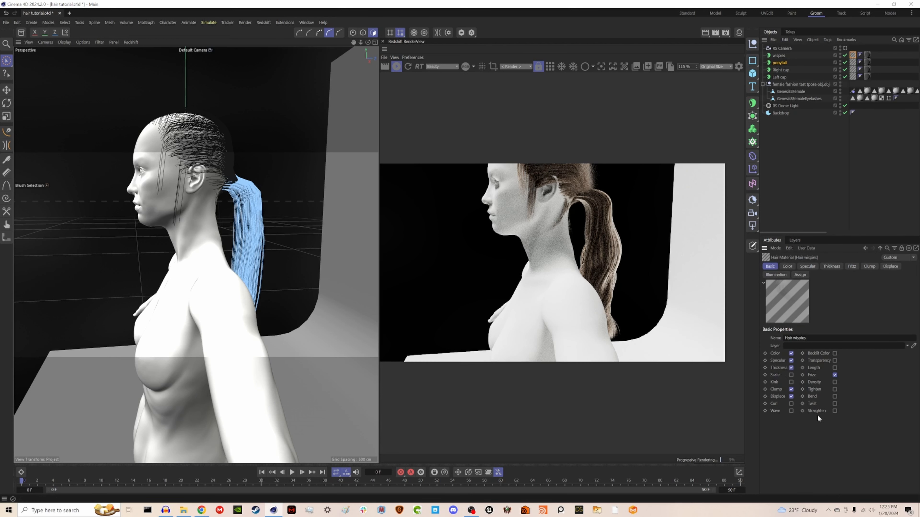
click(791, 411)
Step: Switch to the selection tool, deselect all objects and save the scene file
alt+drag(363, 261, 242, 267)
scroll(220, 268, up, 2)
alt+middle_drag(240, 259, 220, 248)
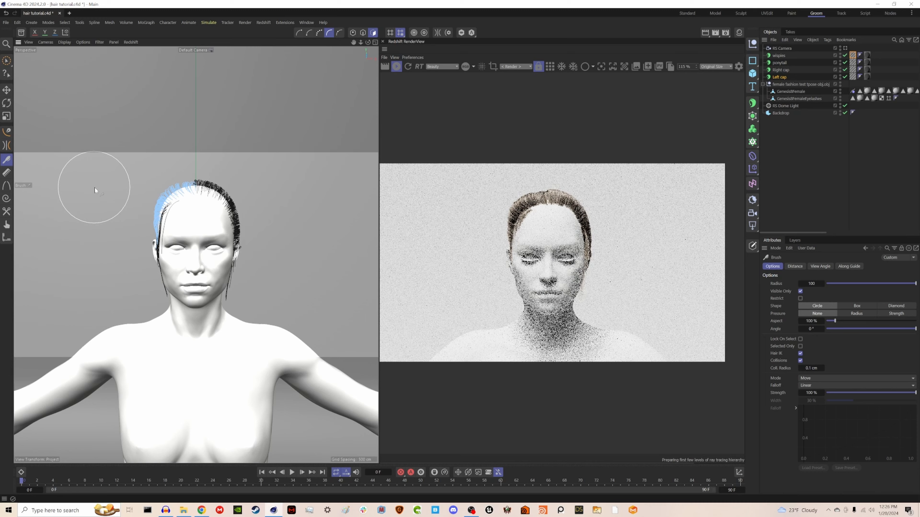
drag(153, 197, 148, 276)
click(8, 61)
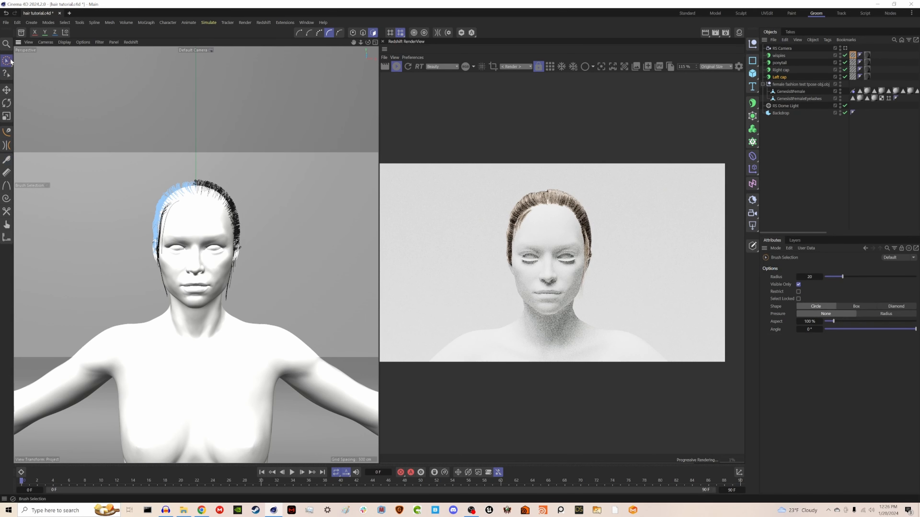
click(812, 149)
key(ctrl+s)
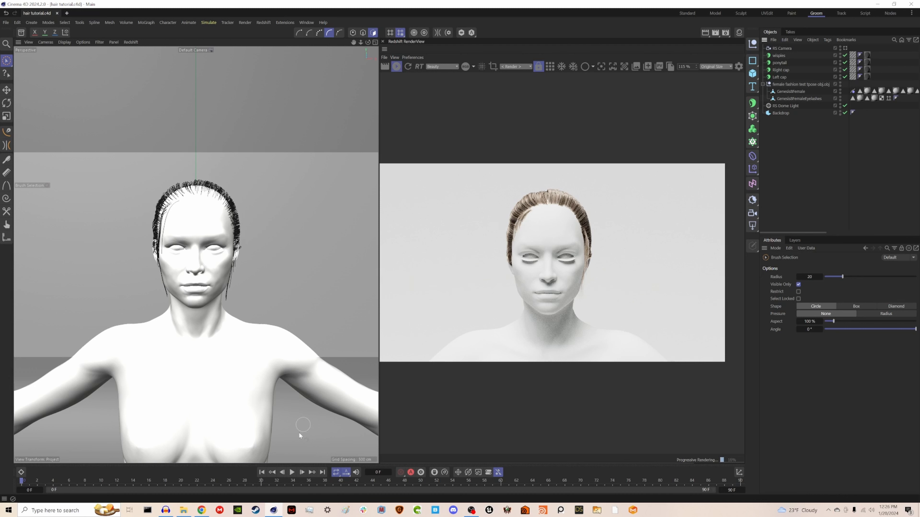
Step: Toggle the Redshift interactive render and start playing the animation from the first frame
click(396, 66)
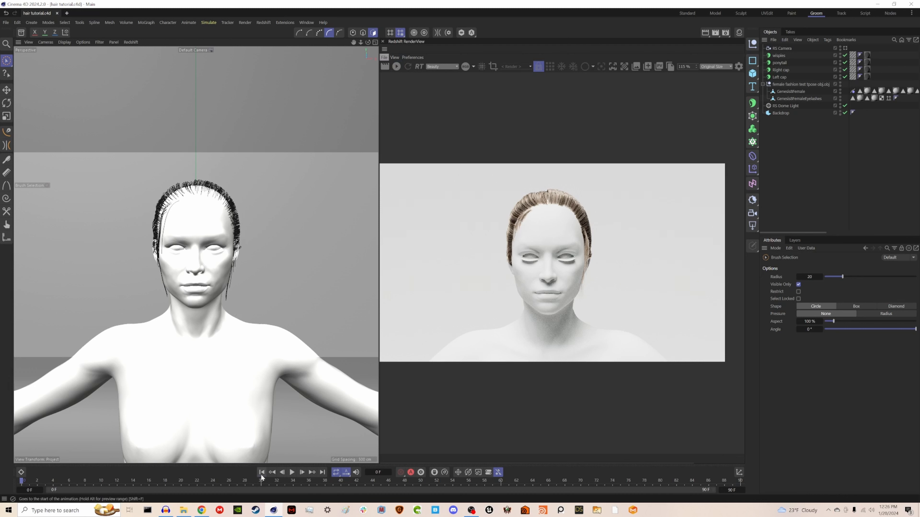
click(293, 473)
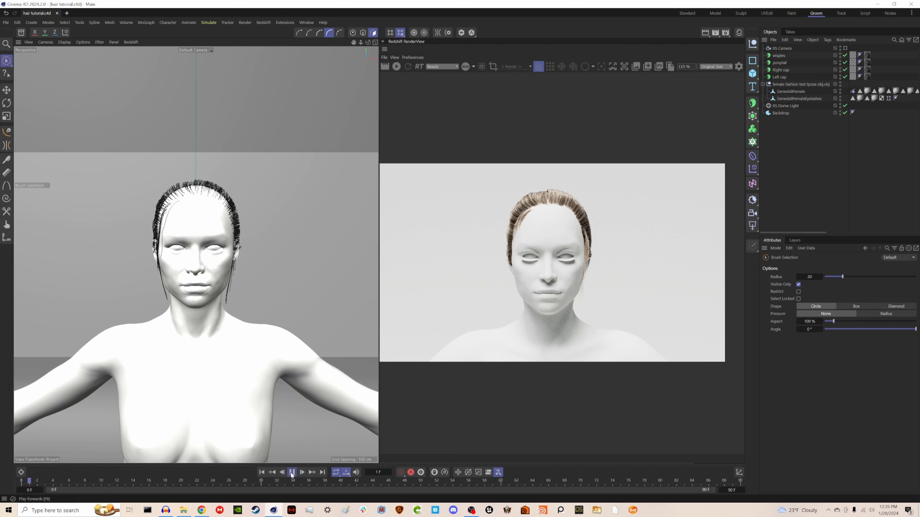